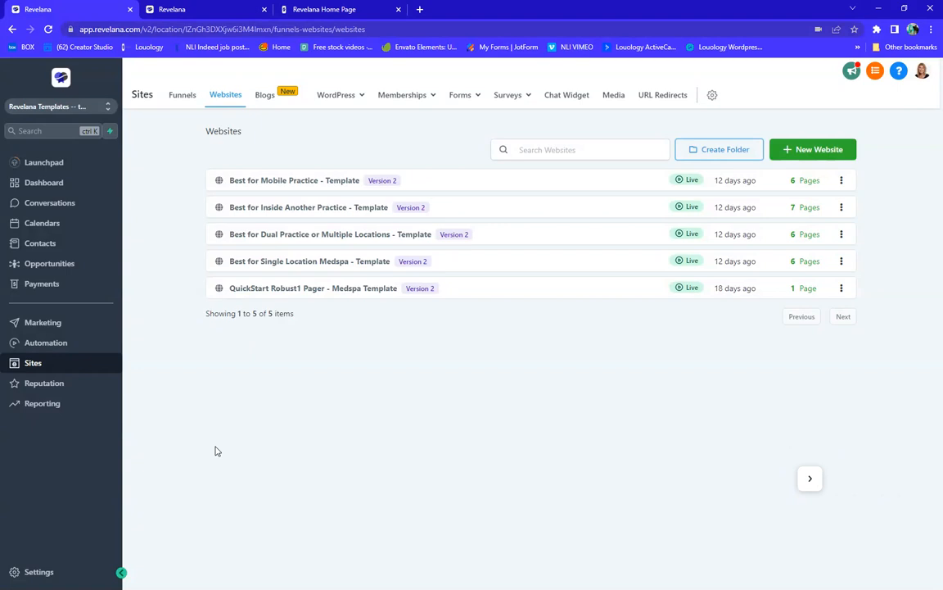
On the live homepage, open Services Menu and browse offerings like the $350 branding kit and $395/month updates
left_click(334, 10)
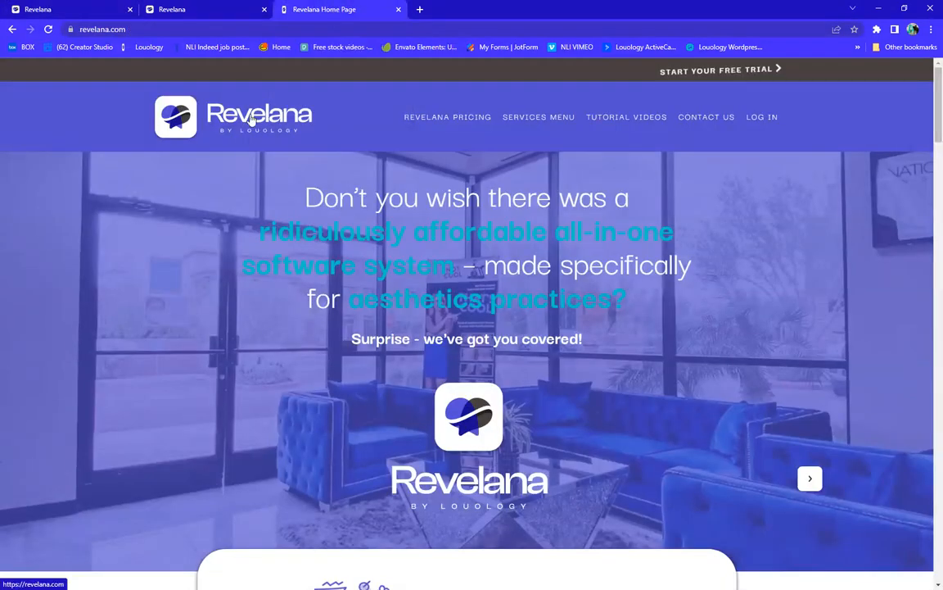
left_click(563, 121)
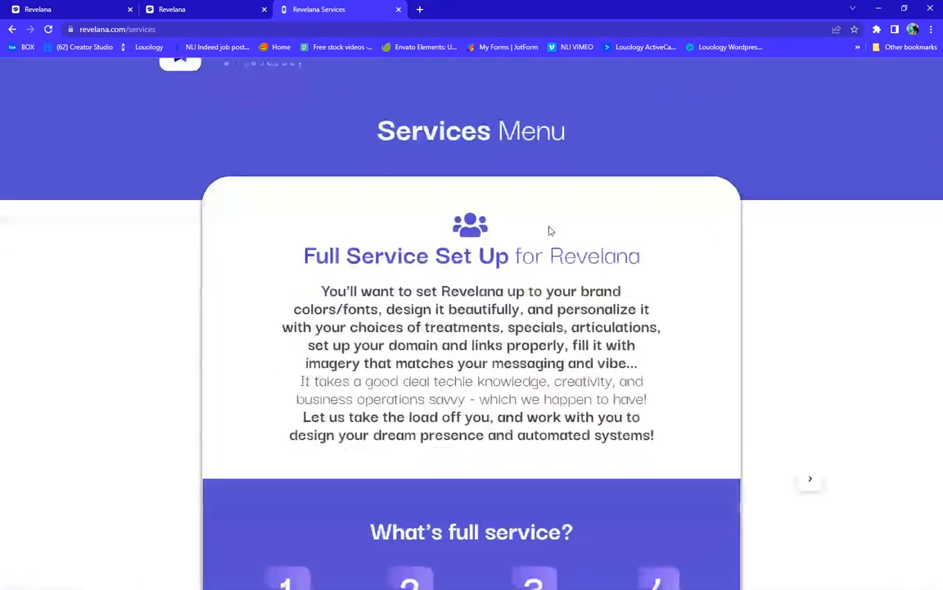
scroll(550, 230, "down", 15)
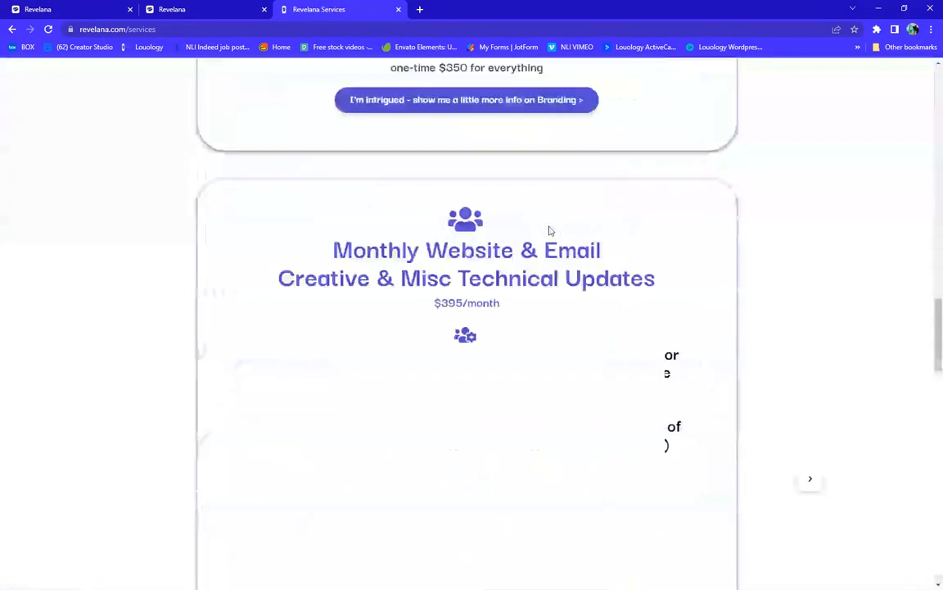
scroll(550, 230, "down", 15)
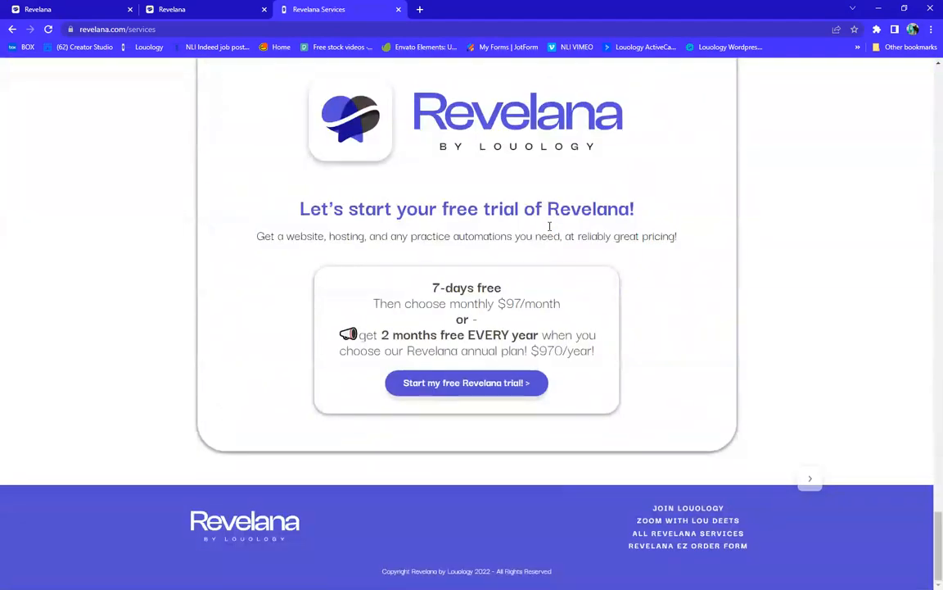
scroll(549, 228, "up", 15)
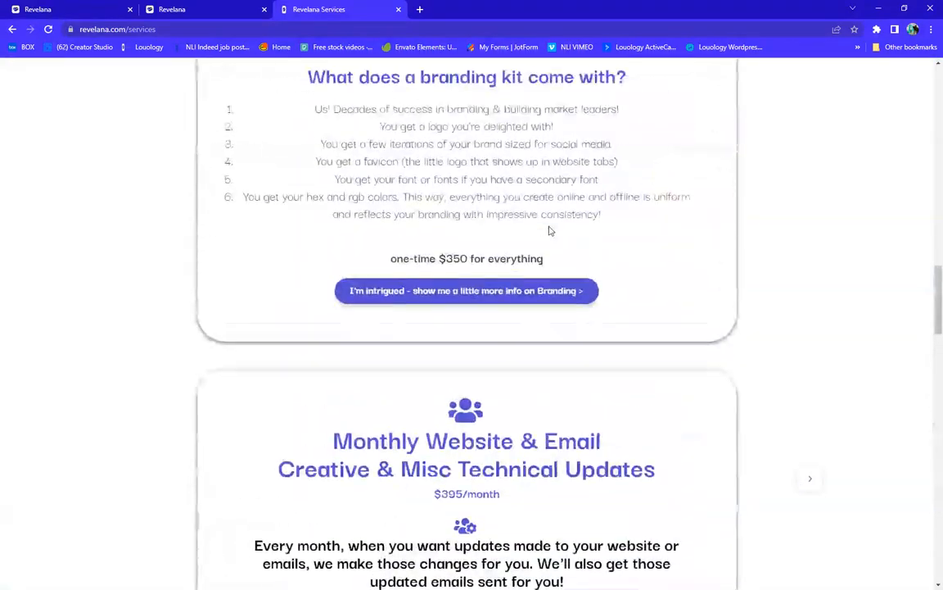
scroll(549, 230, "up", 12)
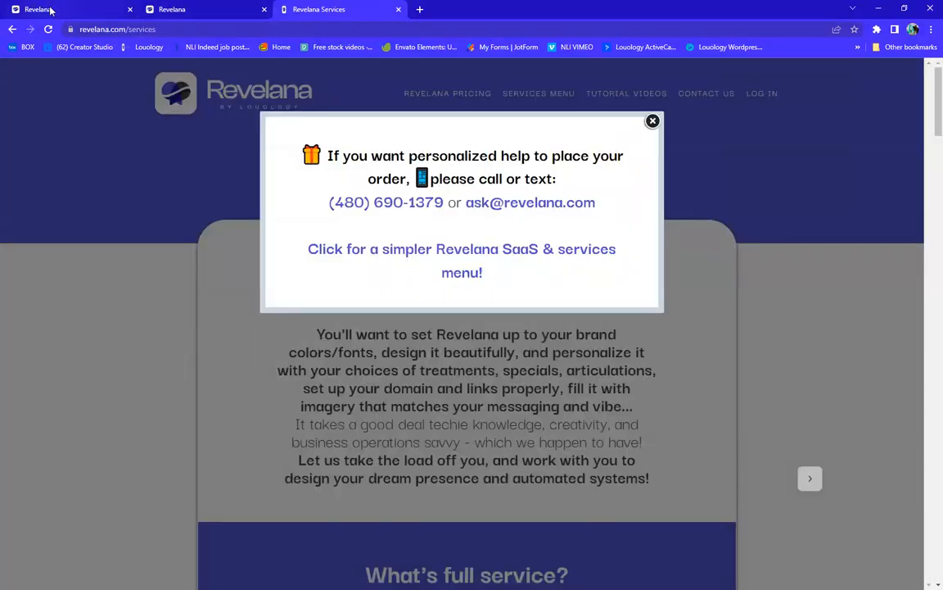
Back in the account's Sites area, check the Funnels list, then return to the five template websites
left_click(49, 9)
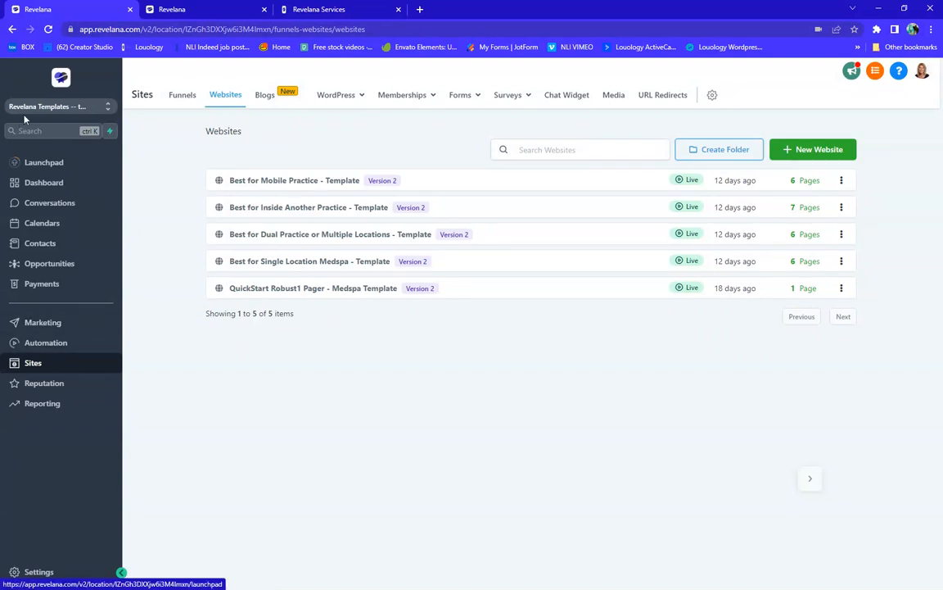
left_click(177, 97)
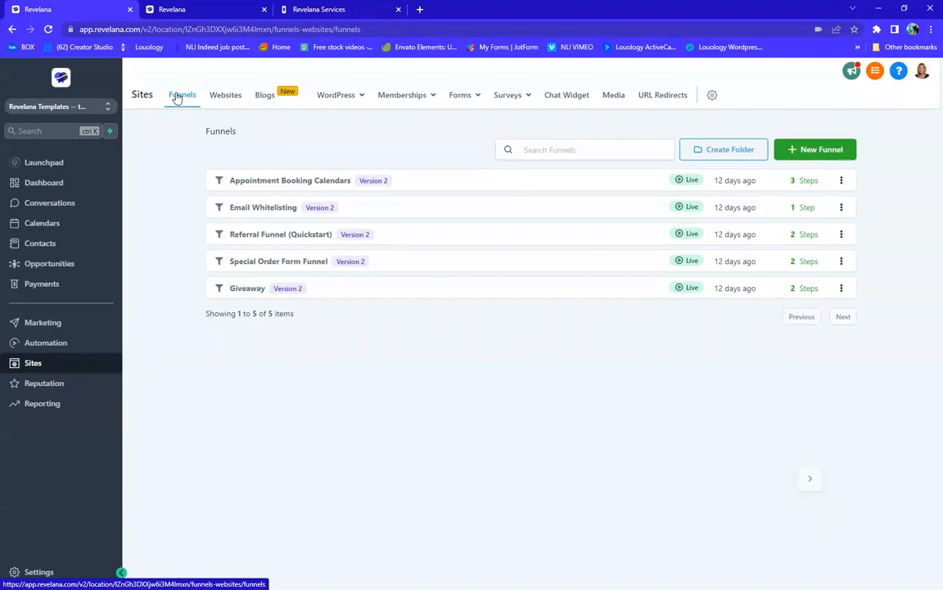
left_click(234, 99)
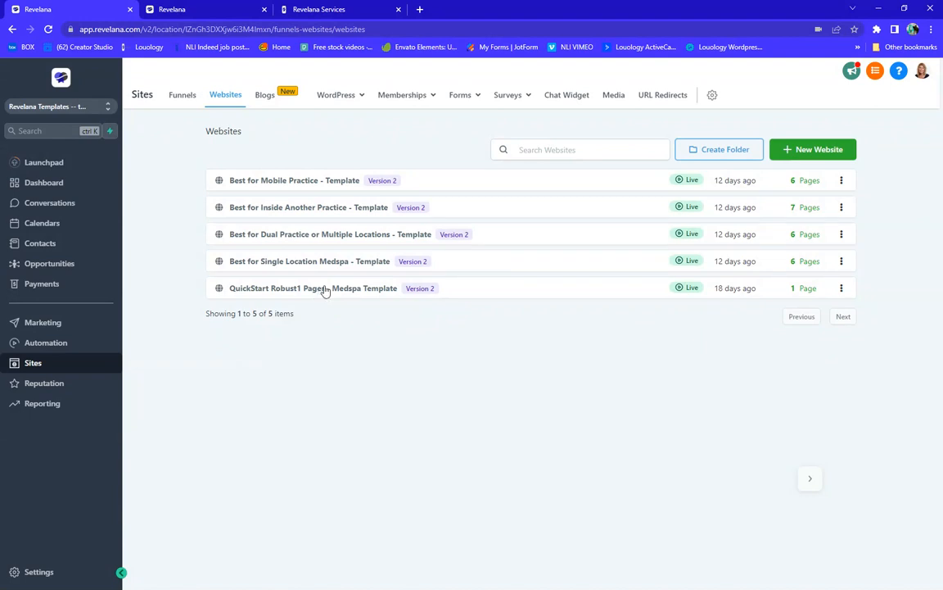
Open the QuickStart Robust1 Pager - Medspa Template Home page in the builder and scroll up to its header
left_click(255, 291)
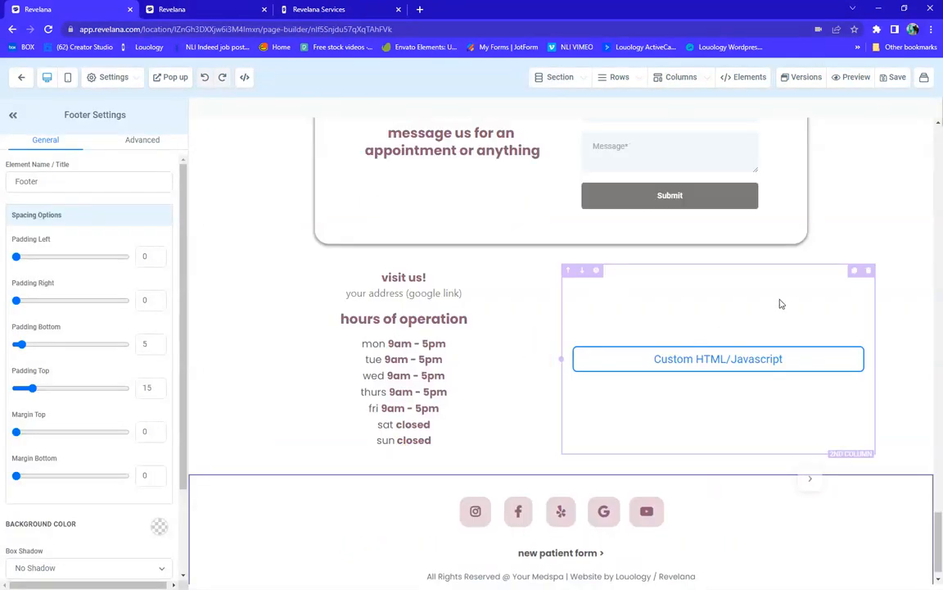
scroll(787, 302, "up", 12)
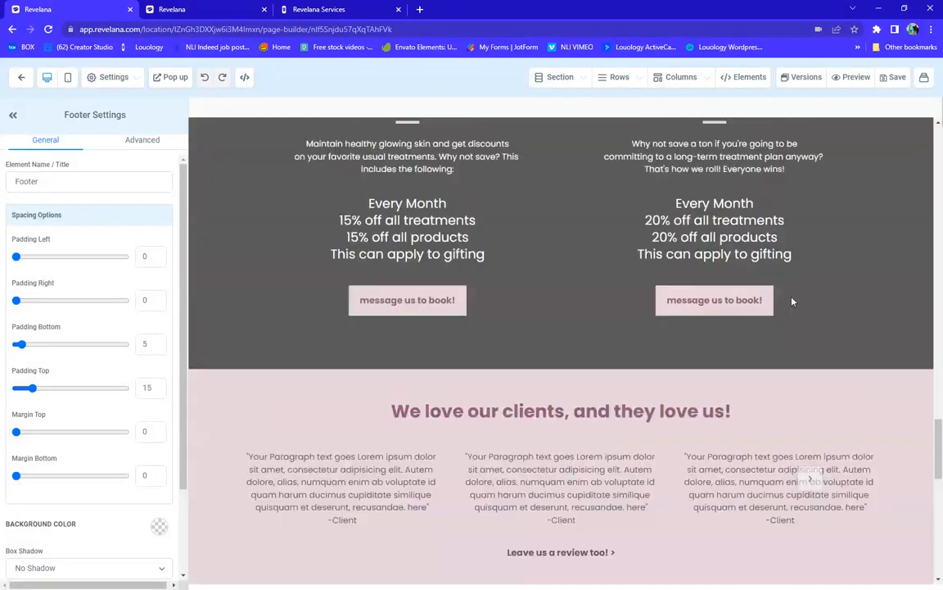
scroll(792, 302, "up", 15)
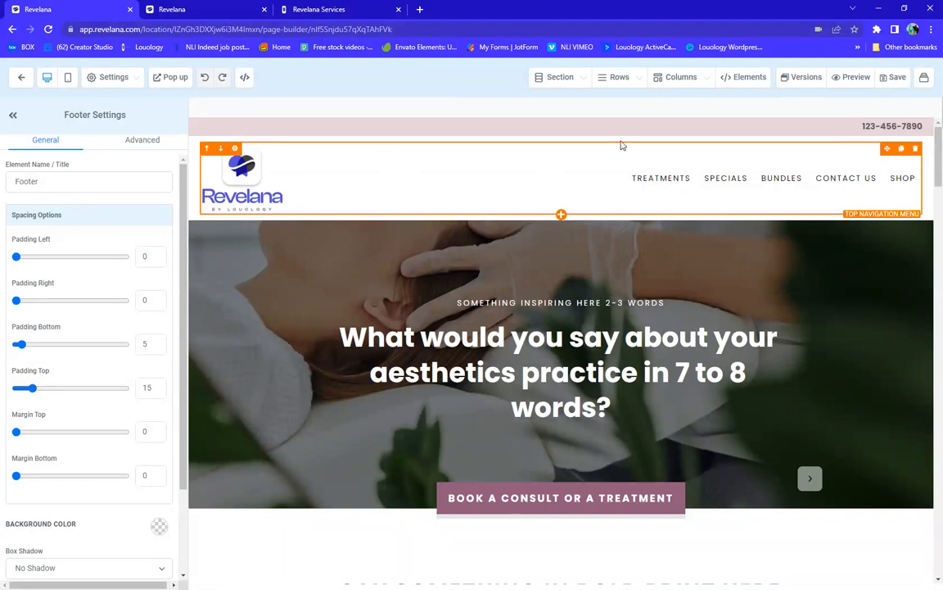
Select the Top Phone Number Button in the header and scroll its settings down to Color Options
left_click(724, 127)
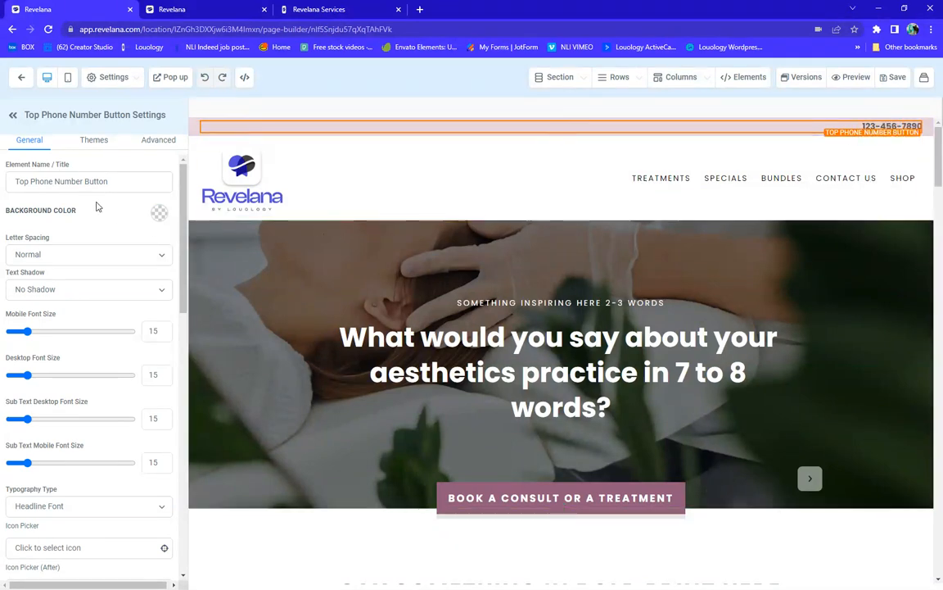
scroll(64, 240, "down", 2)
scroll(64, 240, "down", 4)
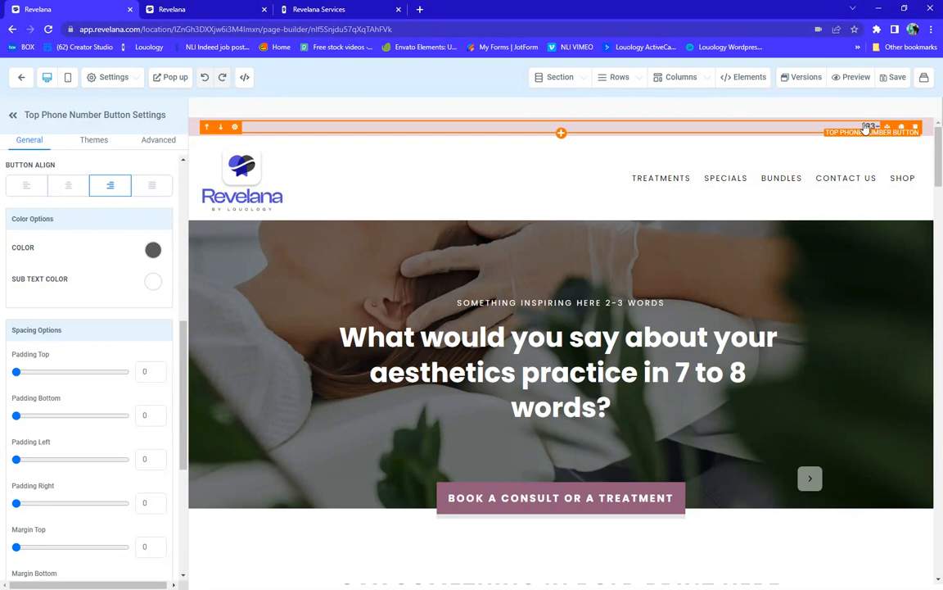
Add a custom colour and select its default name 'My Custom Color 90' and hex #000000
left_click(153, 250)
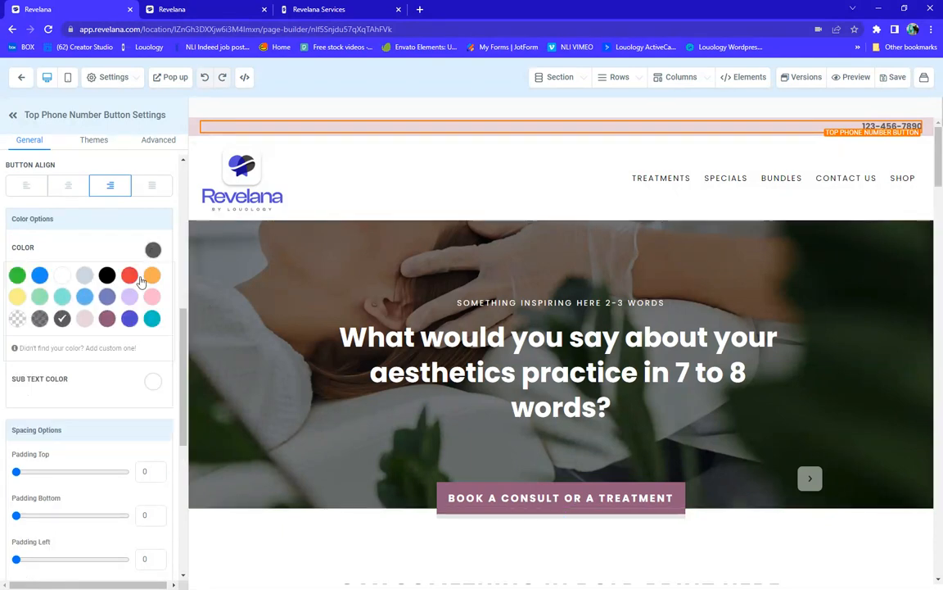
left_click(88, 349)
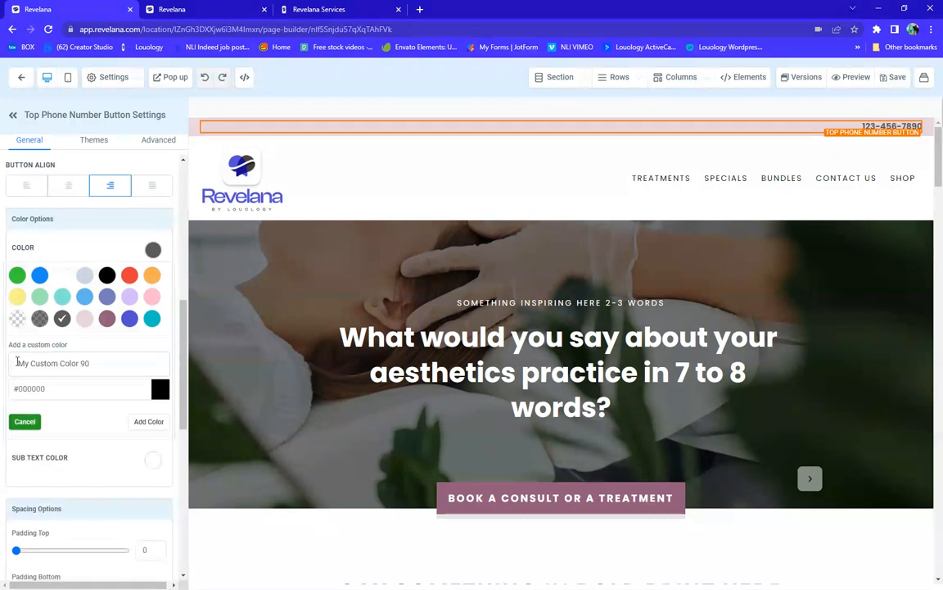
left_click_drag(17, 363, 117, 361)
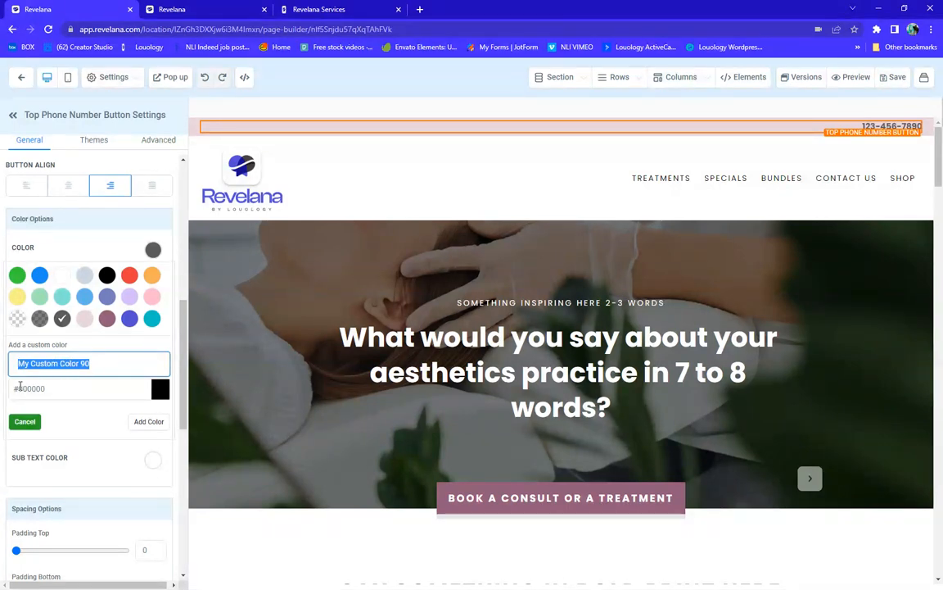
left_click_drag(18, 389, 52, 387)
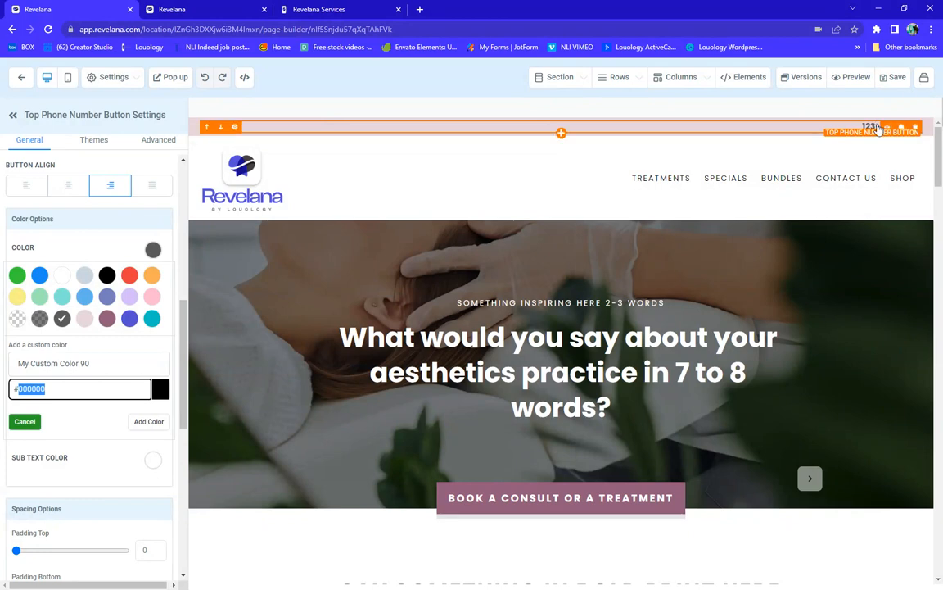
Review the phone button's Text and phone number fields and its link options, leaving the link set to Call
scroll(86, 311, "down", 5)
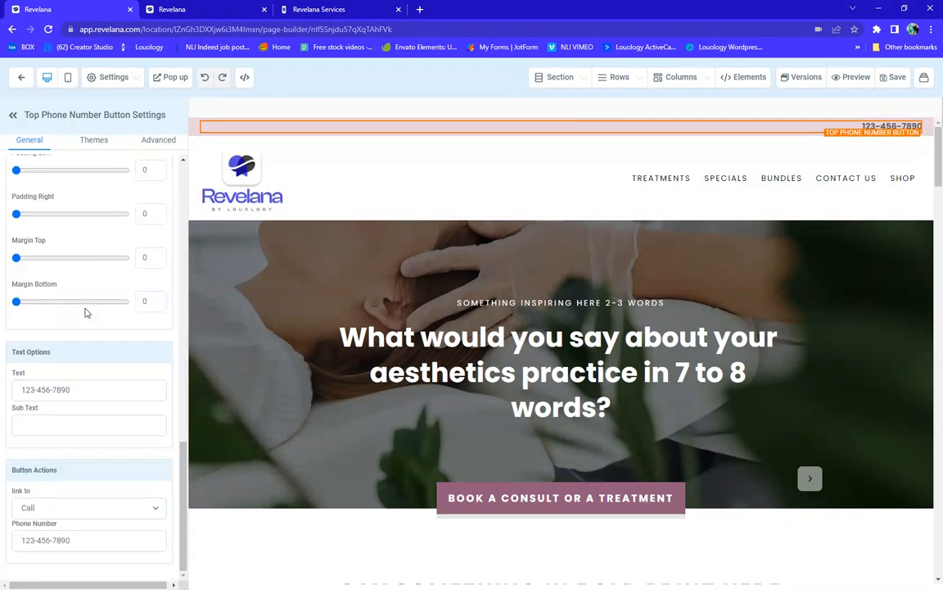
triple_click(88, 390)
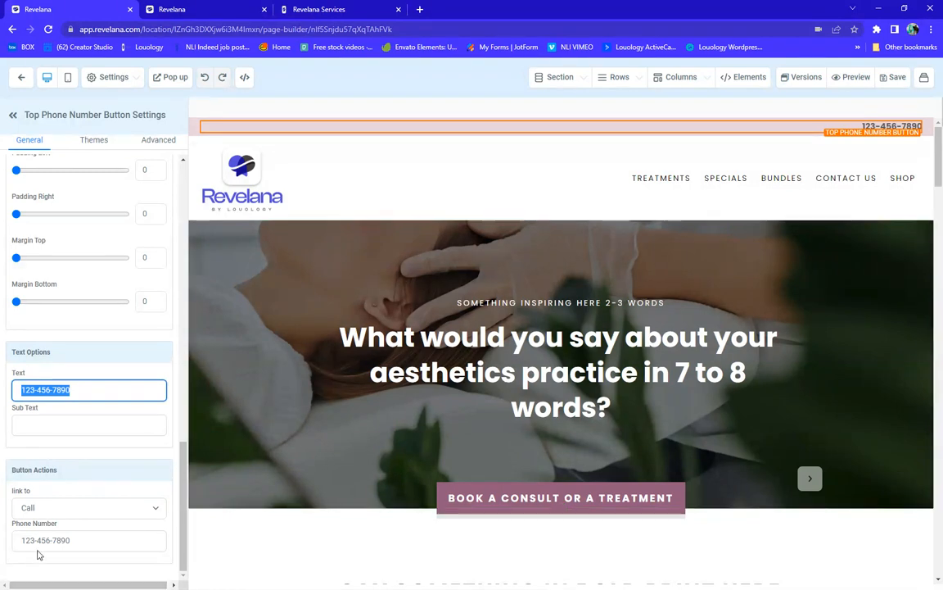
triple_click(72, 540)
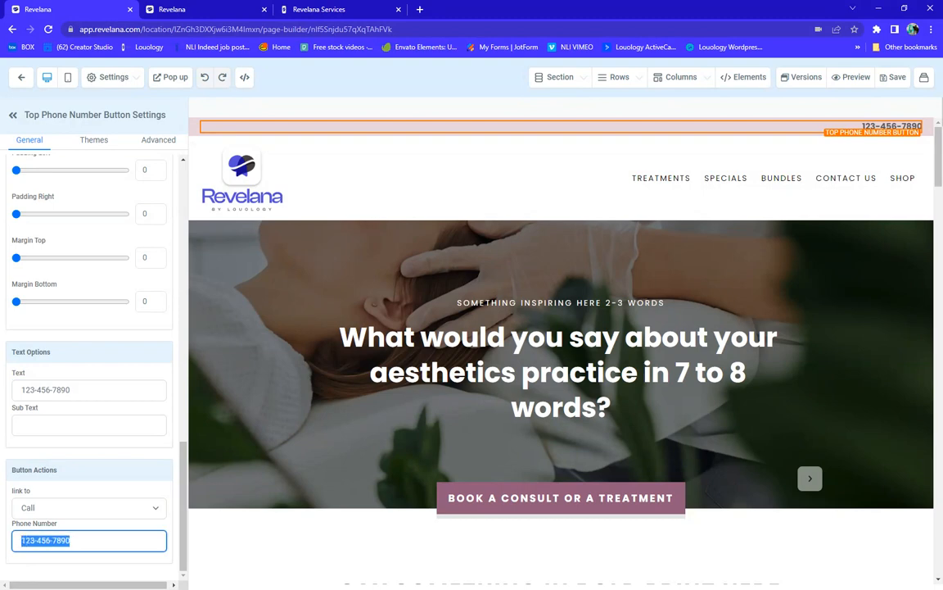
triple_click(98, 389)
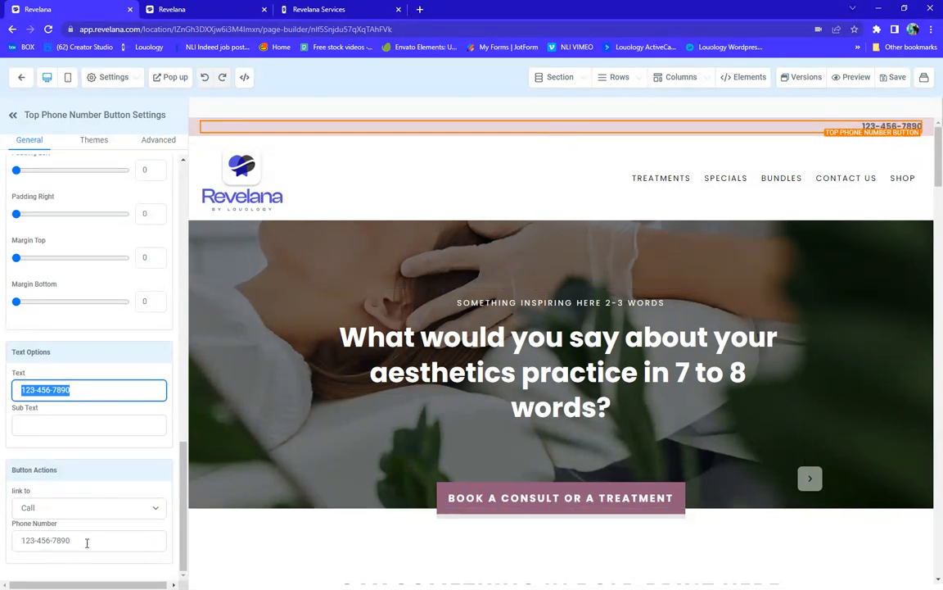
left_click_drag(76, 540, 13, 542)
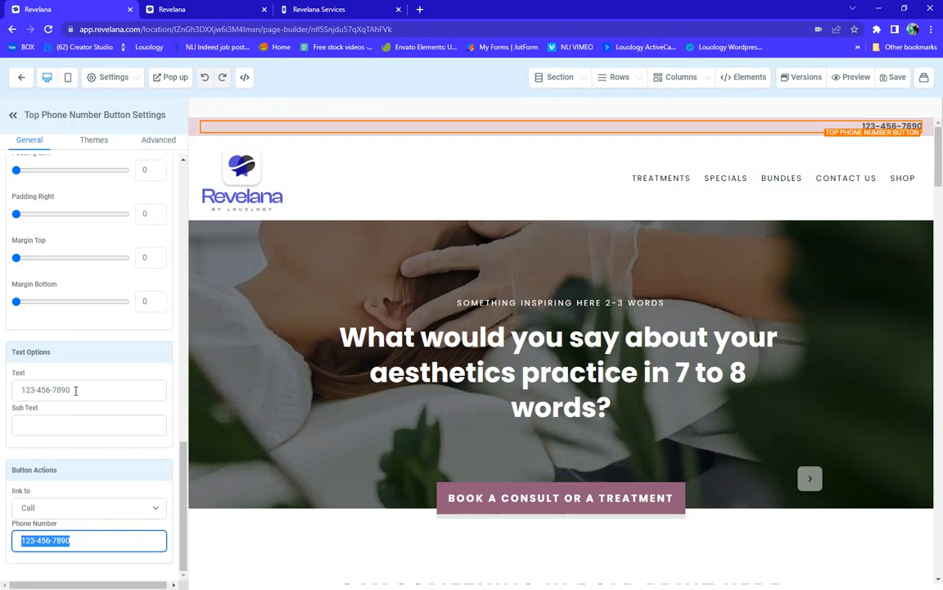
left_click(48, 509)
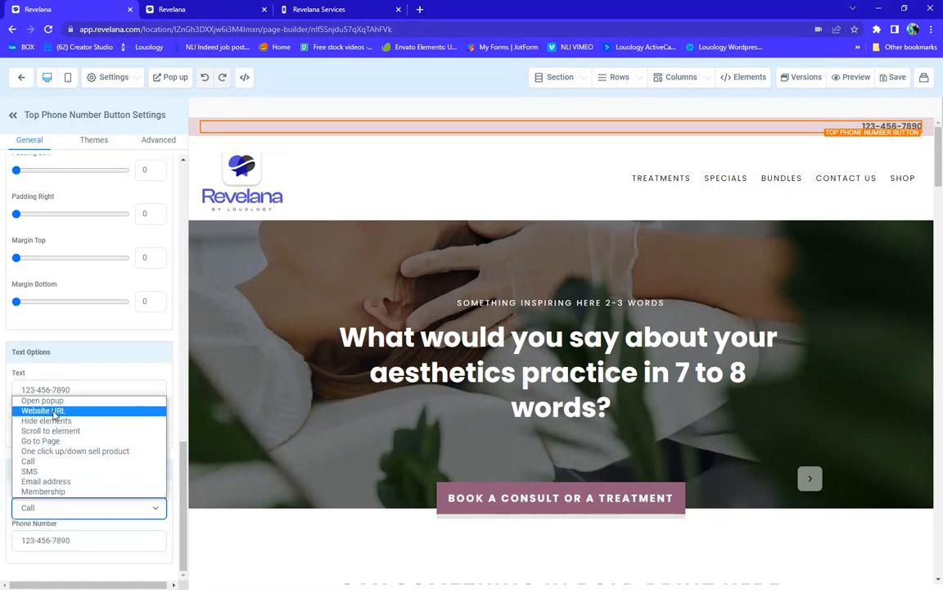
left_click(35, 467)
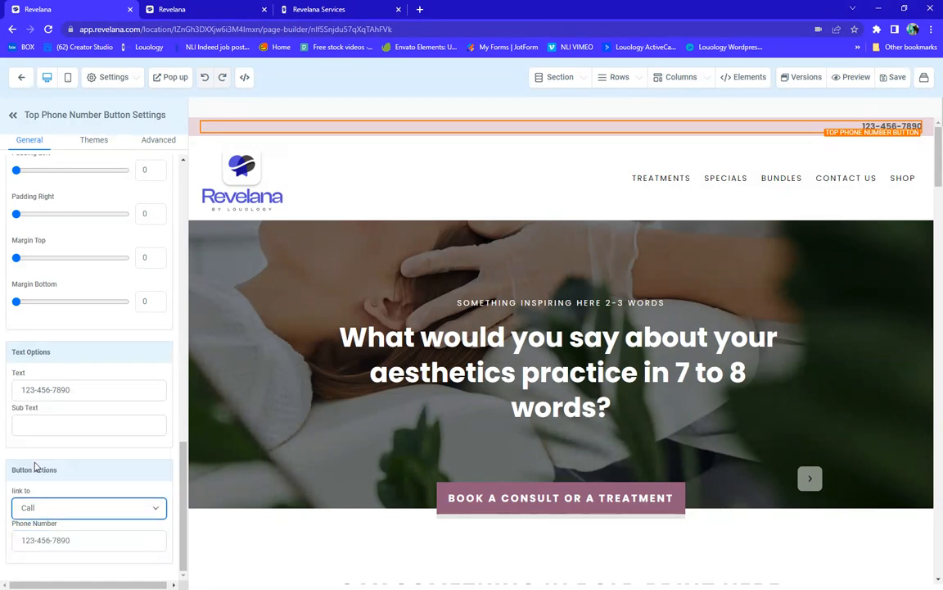
left_click(47, 512)
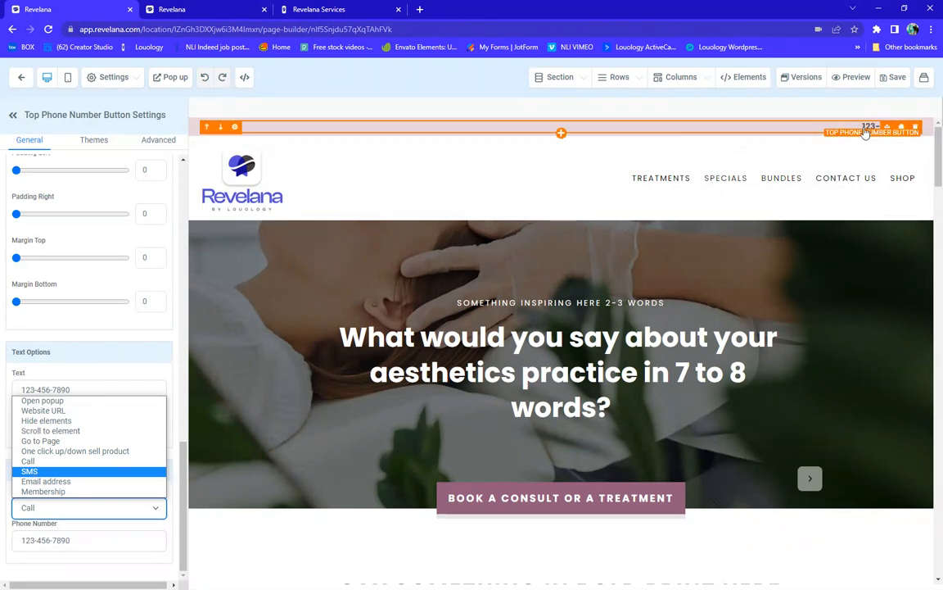
left_click(819, 131)
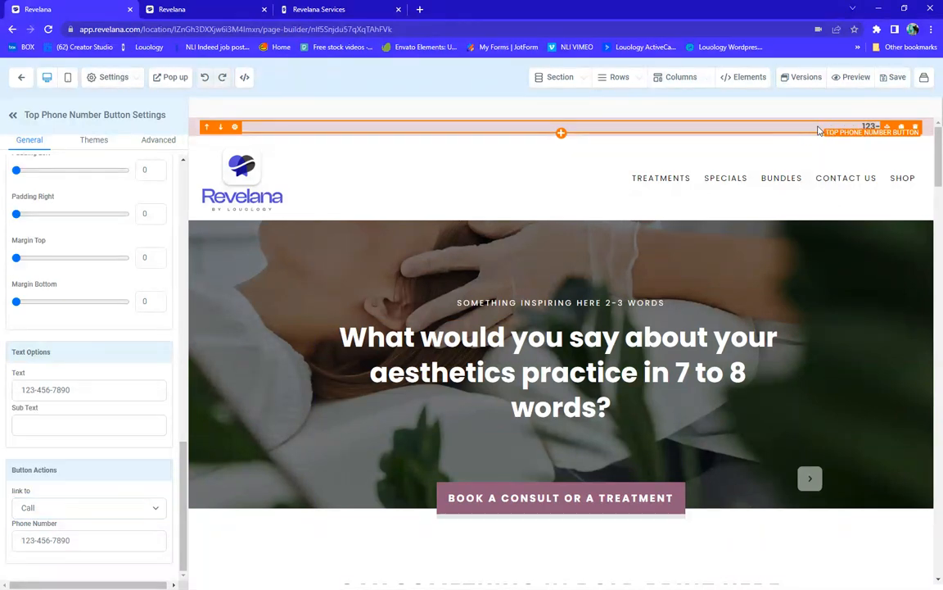
left_click(34, 389)
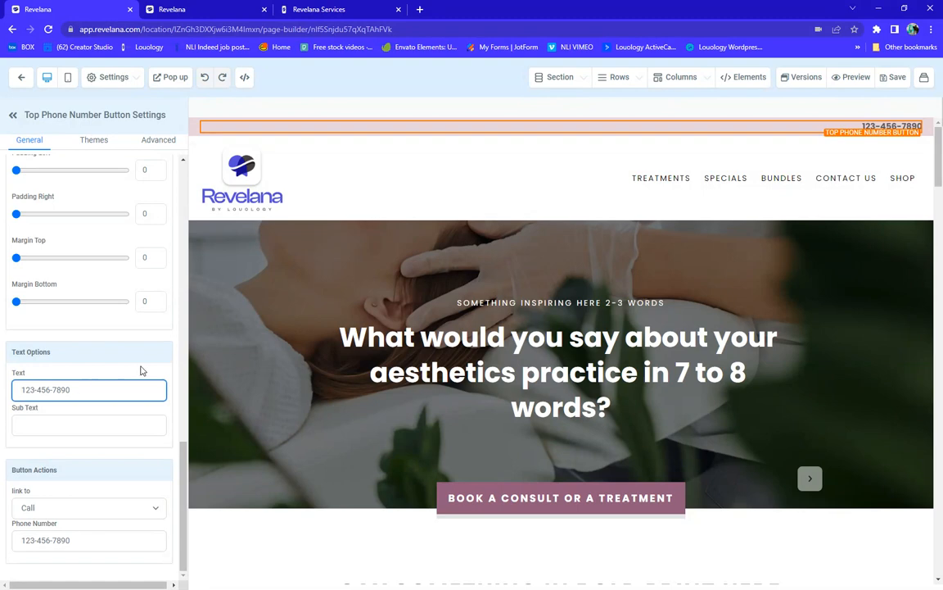
type("Click to Text")
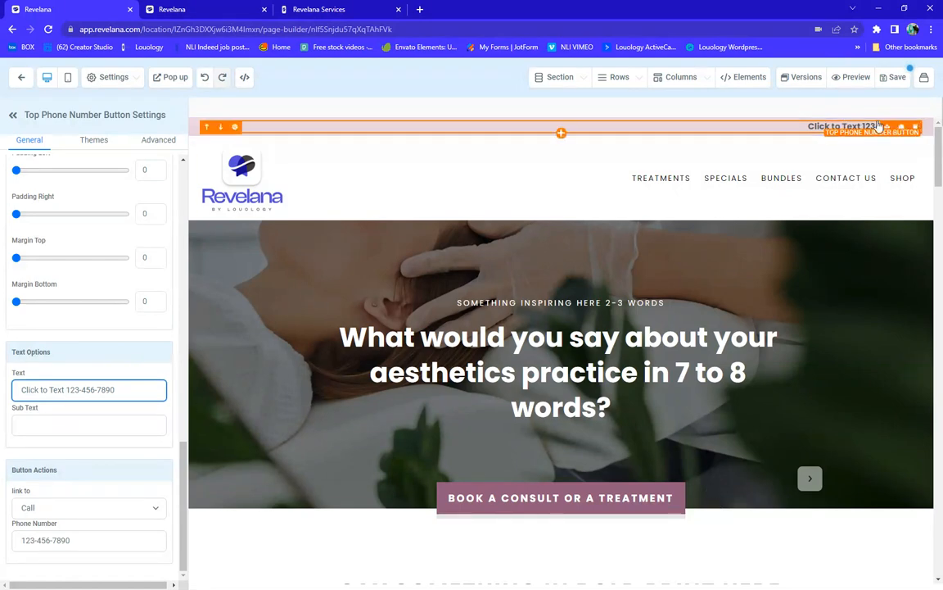
left_click(805, 128)
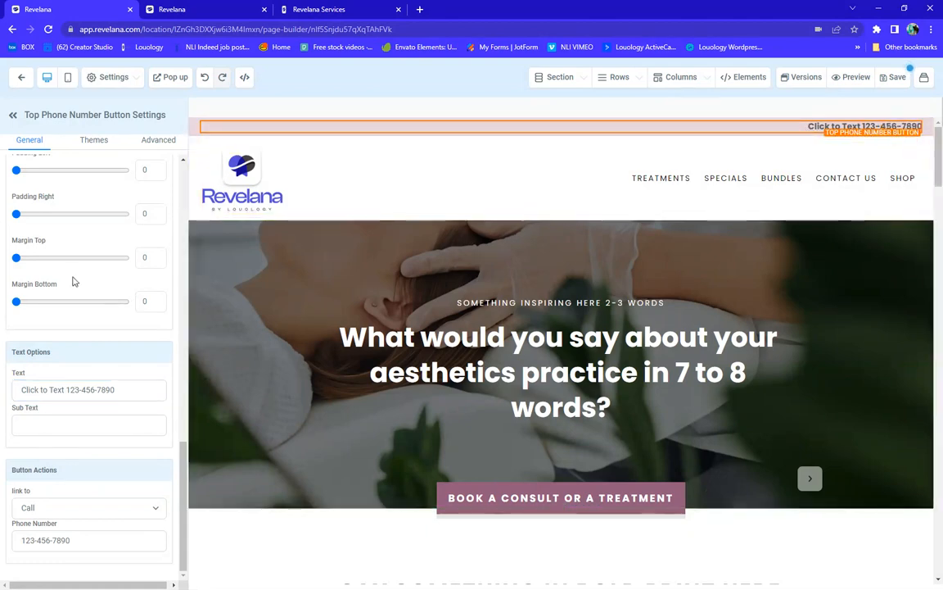
scroll(76, 278, "up", 6)
scroll(76, 278, "up", 1)
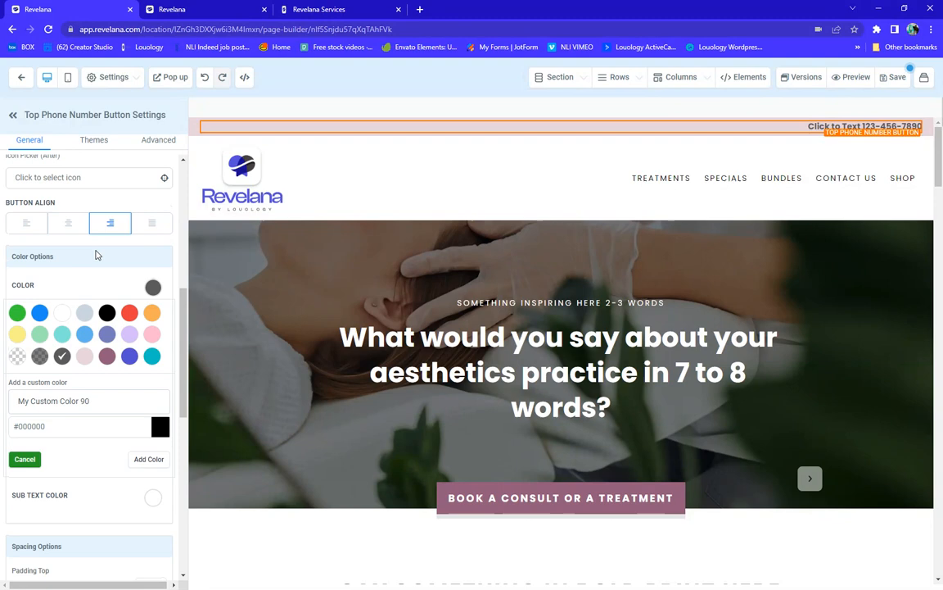
Set the phone button text colour to dark grey after trying orange and black
left_click(152, 312)
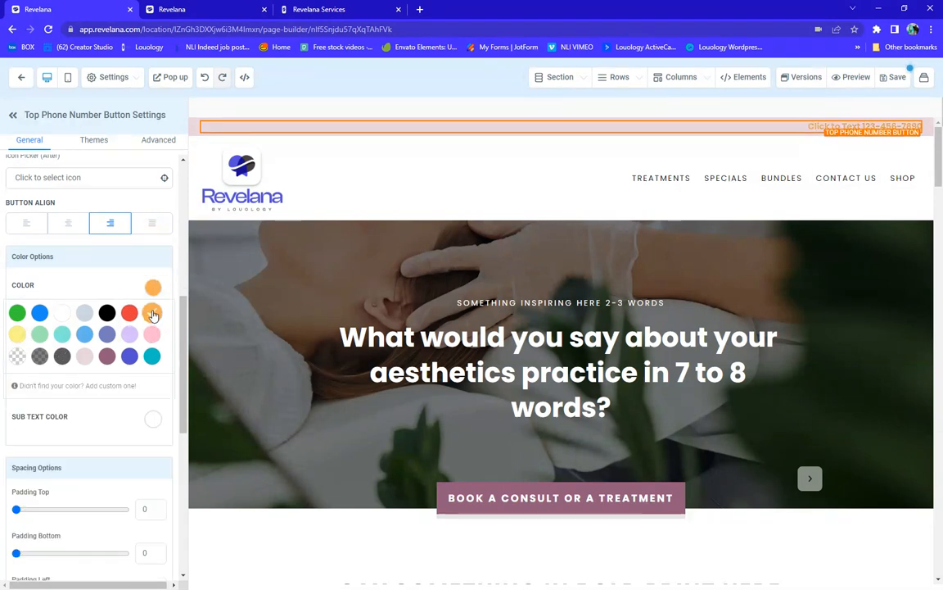
left_click(107, 313)
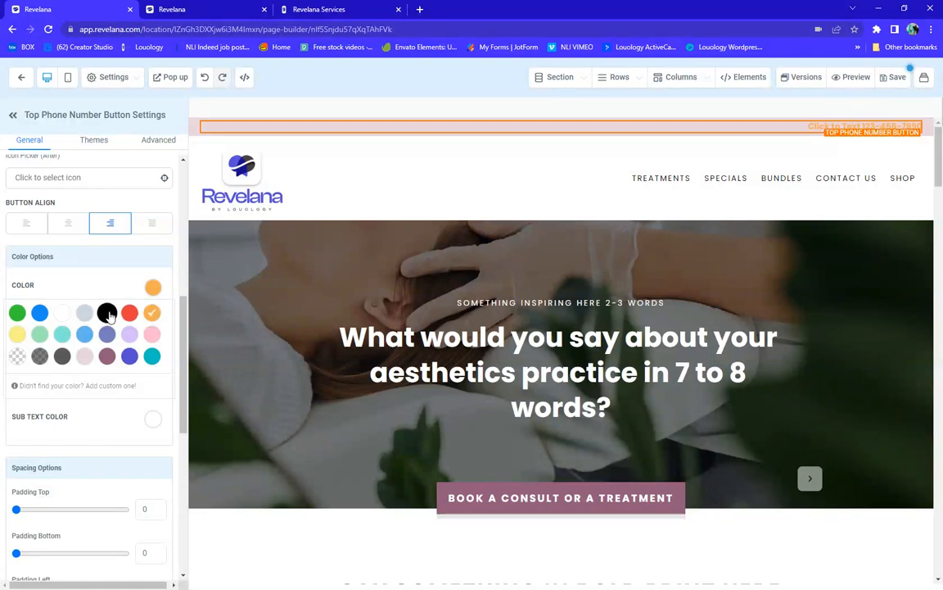
left_click(61, 356)
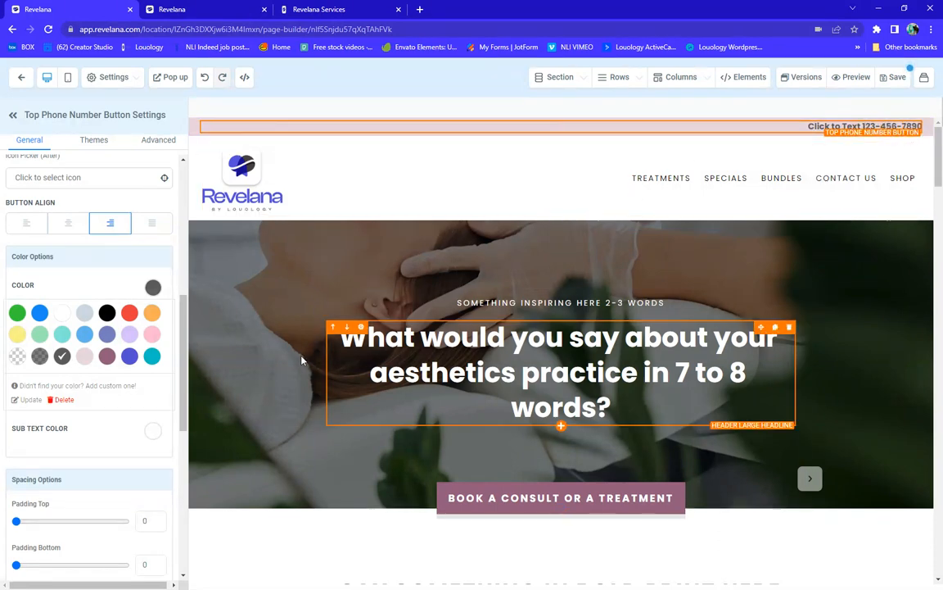
scroll(80, 404, "down", 5)
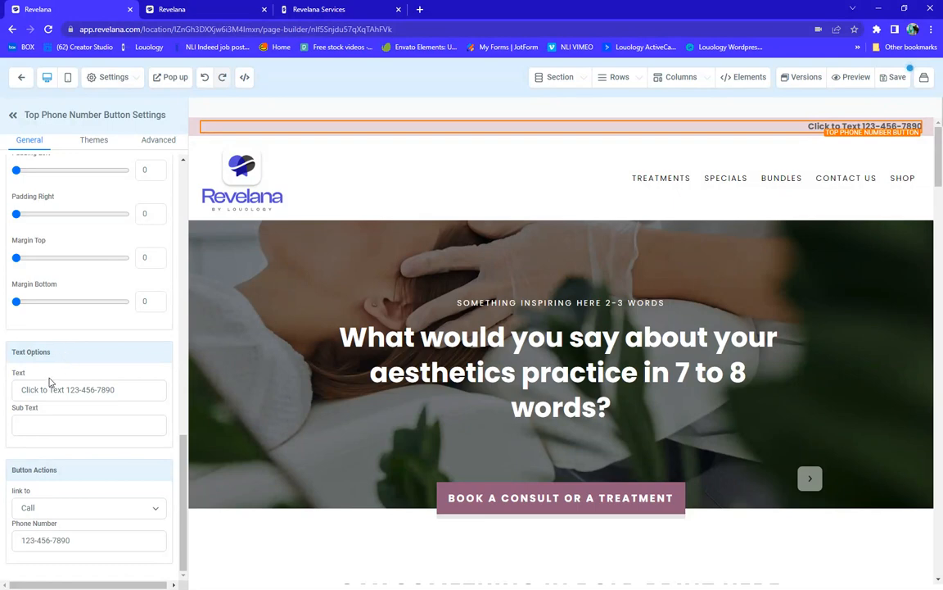
left_click(136, 392)
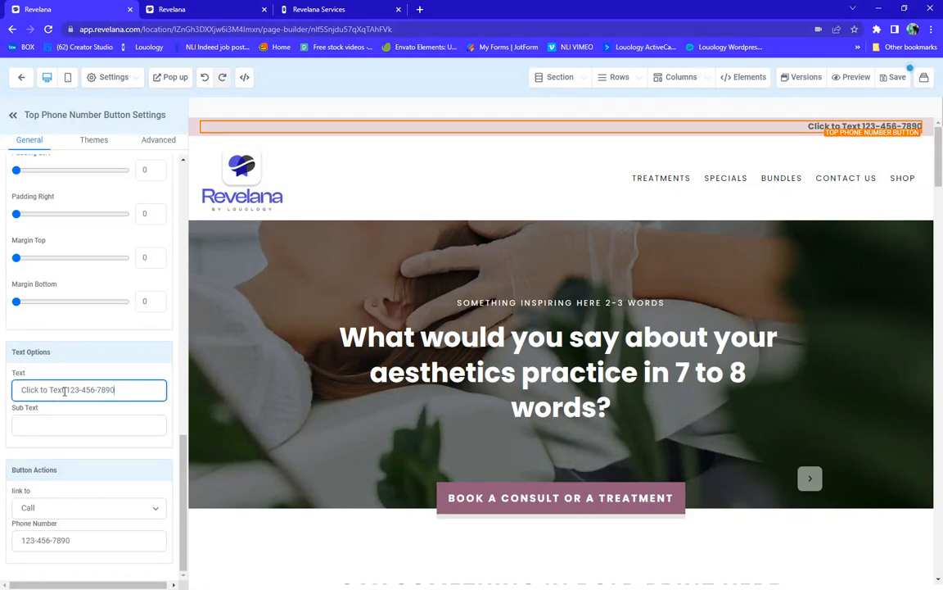
left_click_drag(64, 390, 20, 391)
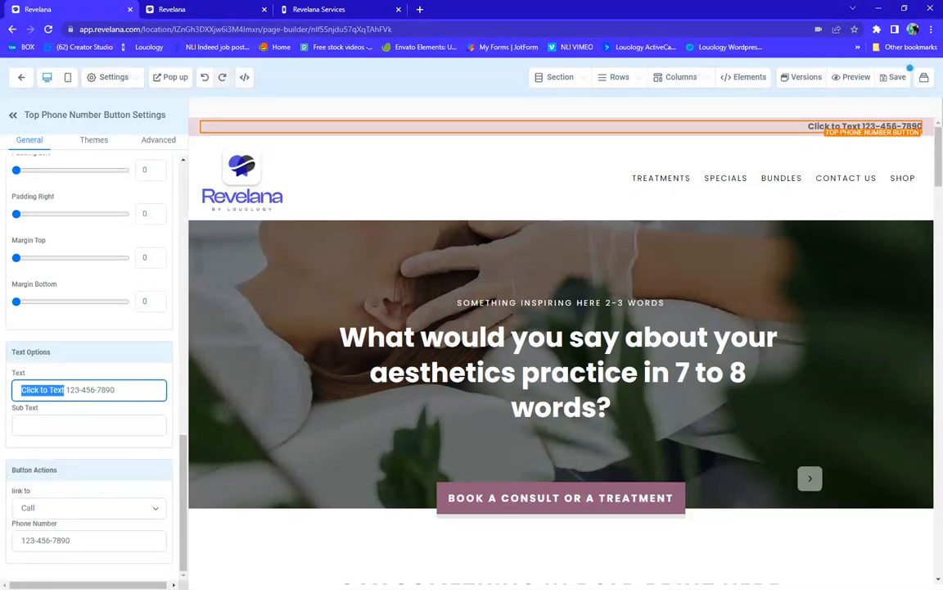
key("BackSpace")
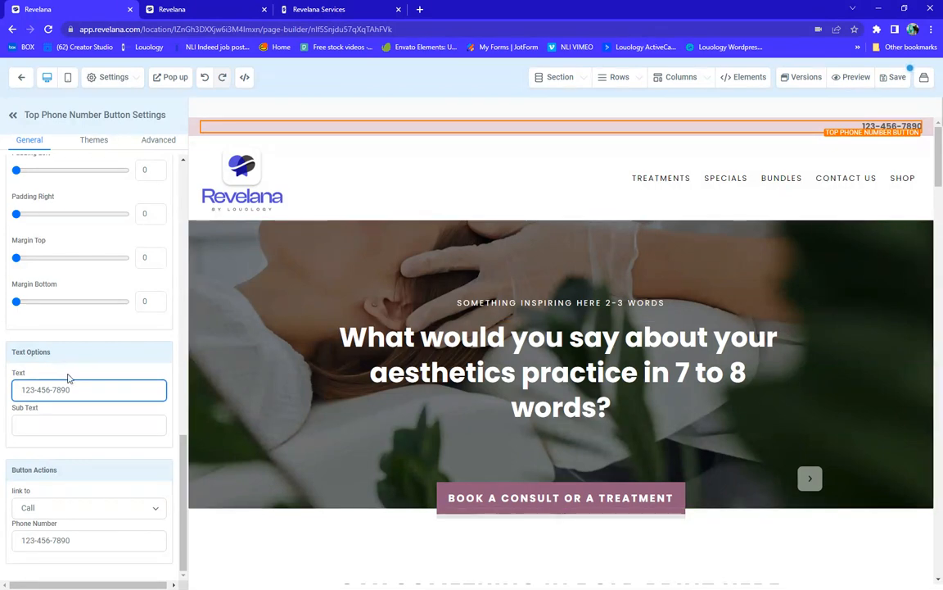
left_click(72, 444)
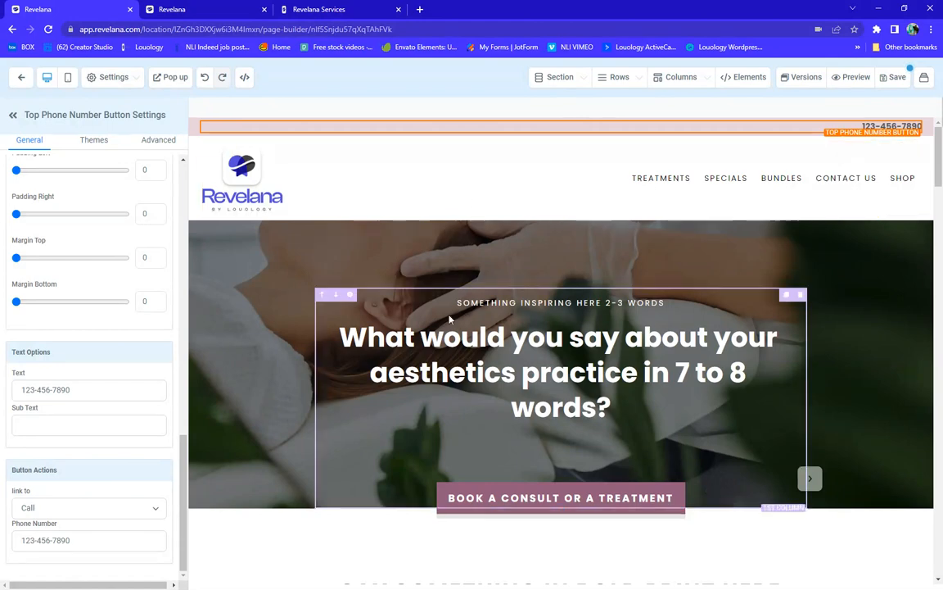
left_click(241, 264)
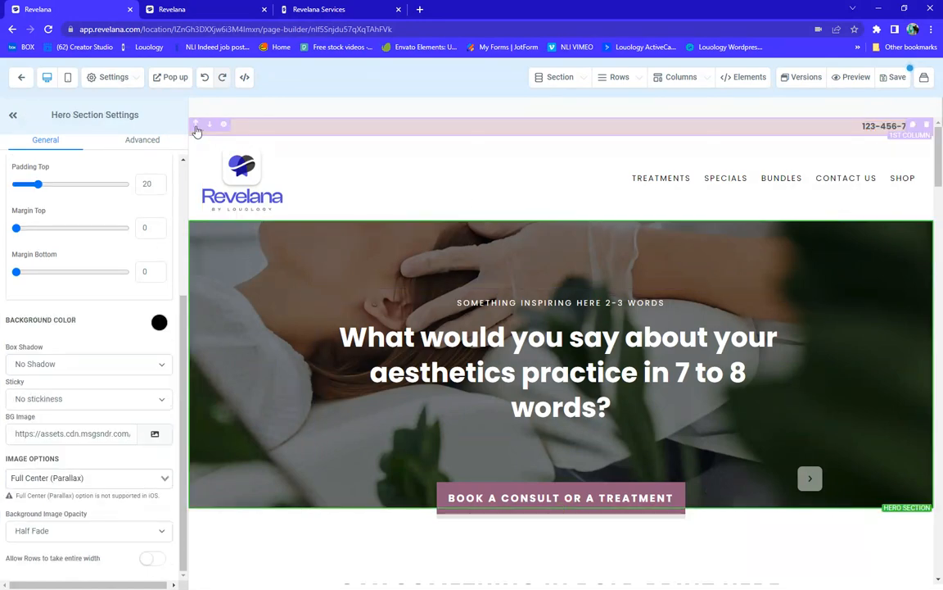
left_click(196, 137)
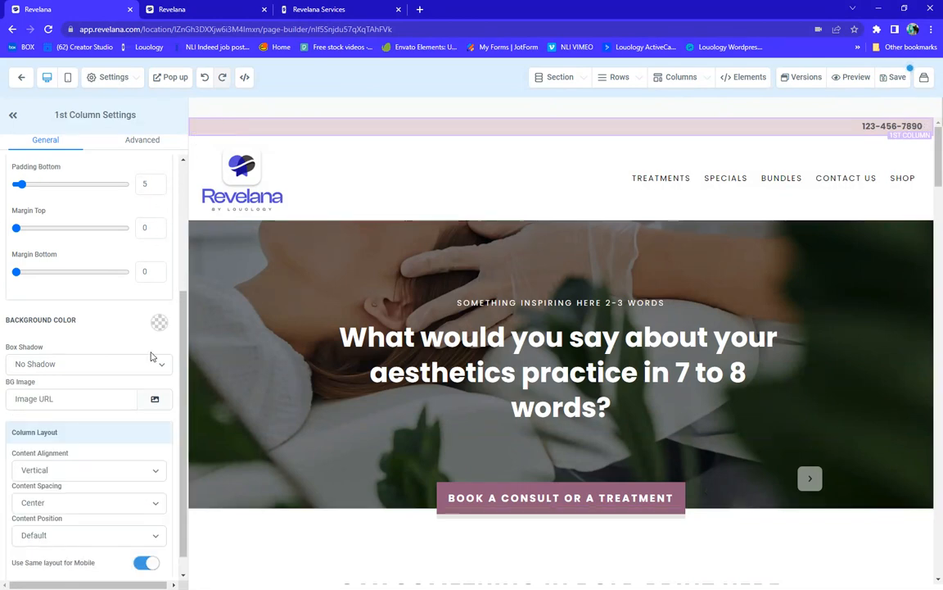
Change the top bar column background from purple to light pink, then select the Top Navigation Menu
left_click(158, 324)
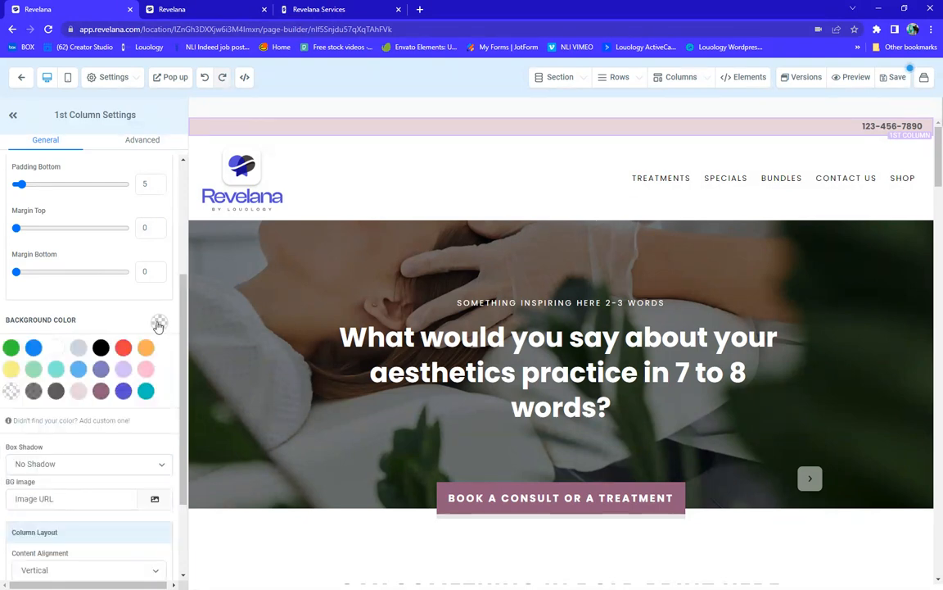
left_click(123, 392)
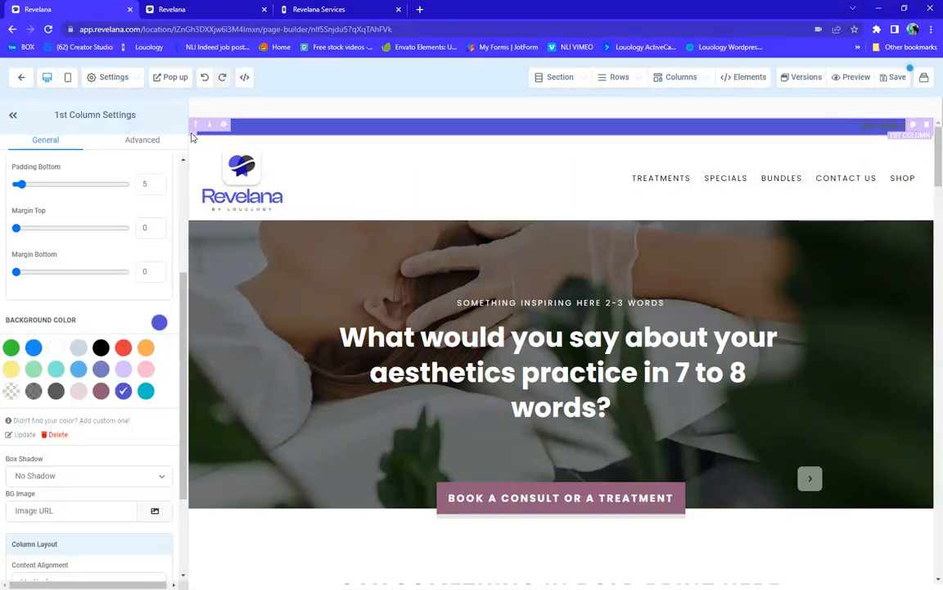
left_click(159, 325)
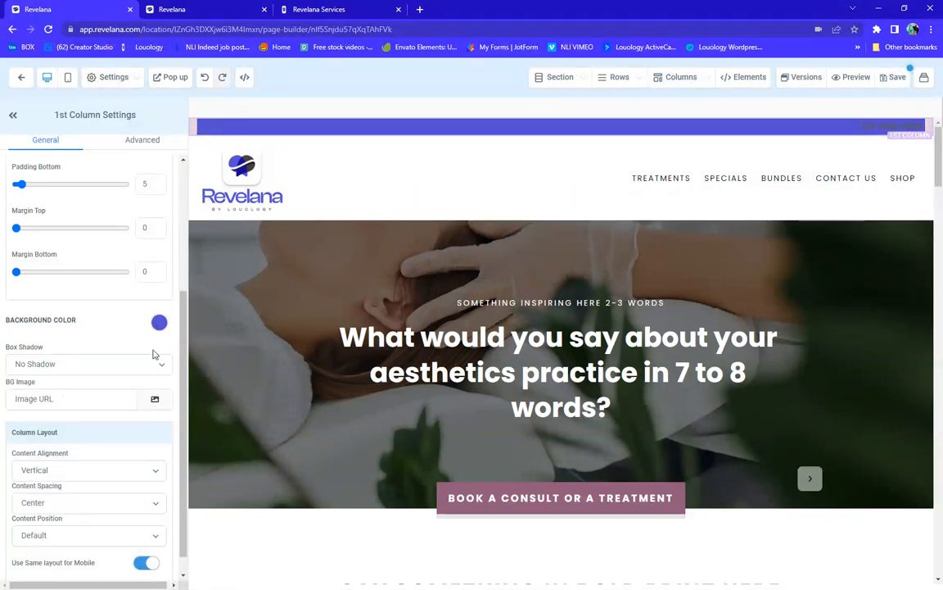
left_click(158, 325)
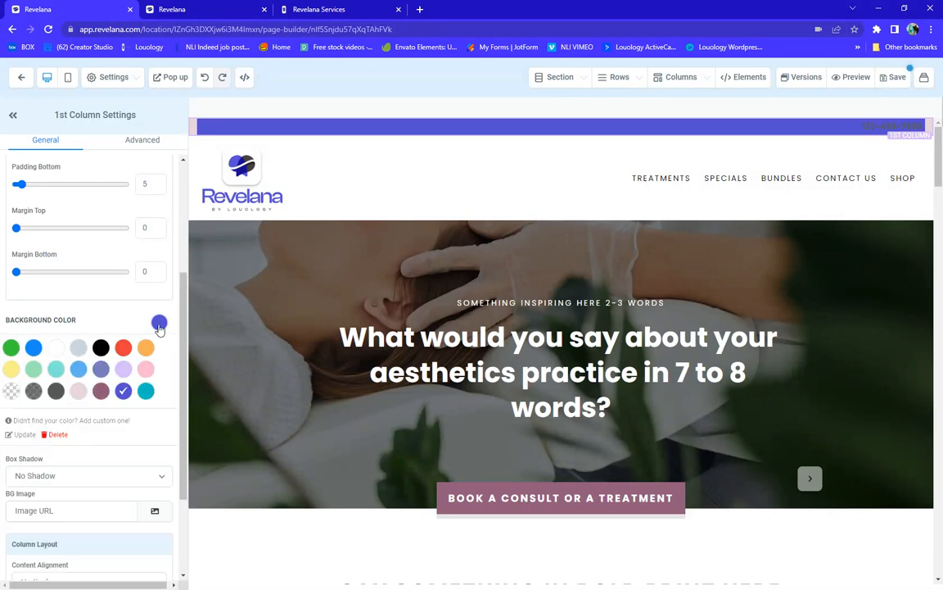
left_click(77, 392)
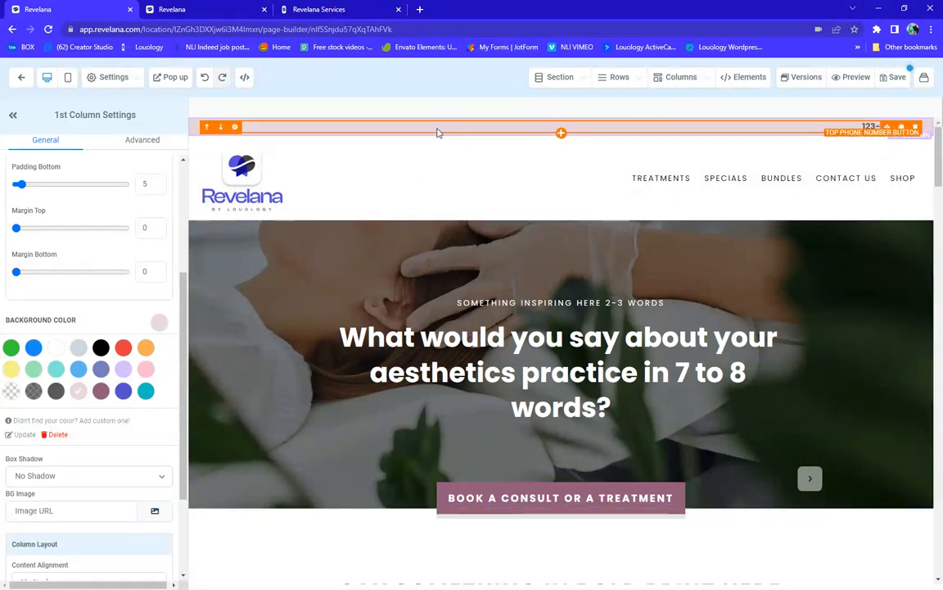
left_click(386, 185)
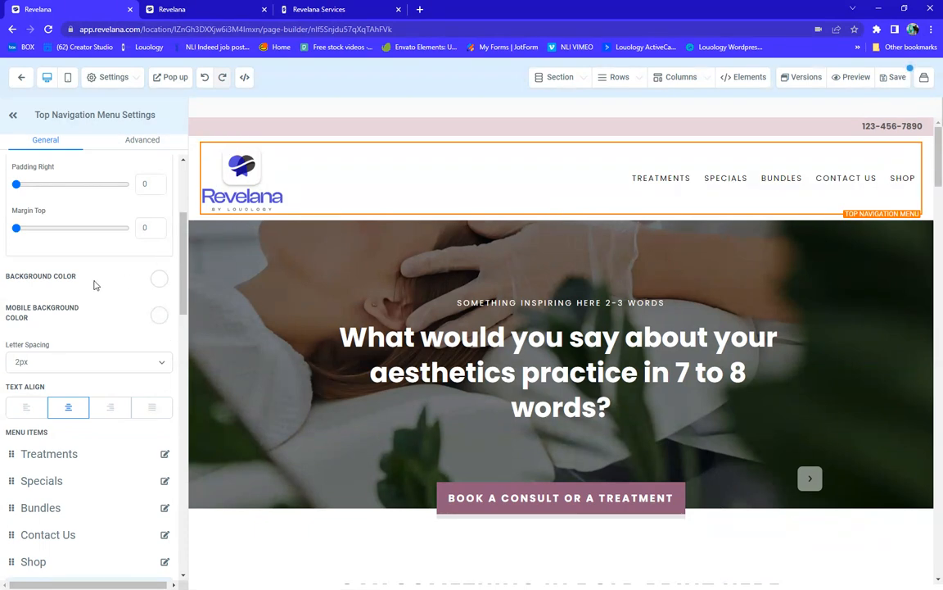
scroll(94, 284, "down", 8)
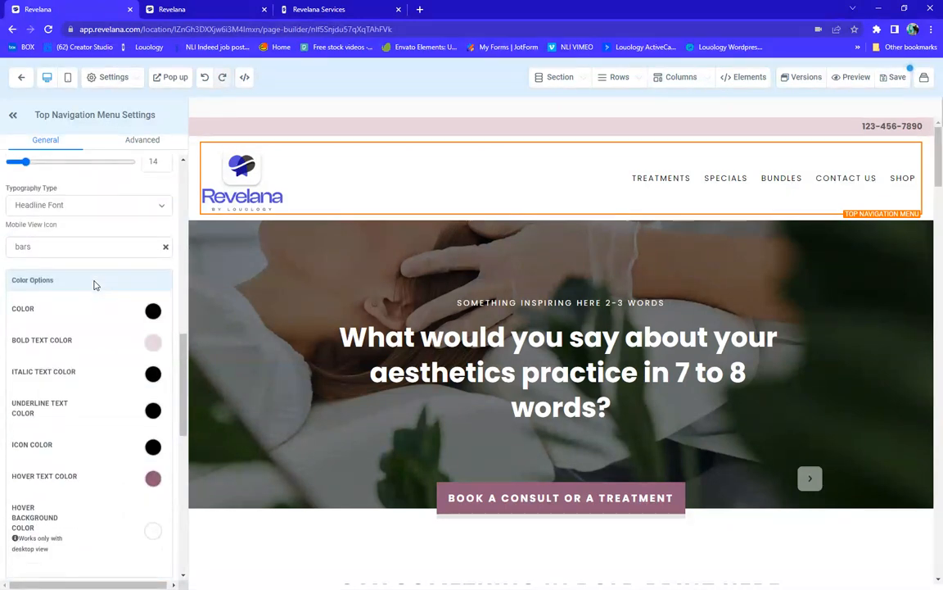
scroll(94, 285, "up", 2)
scroll(94, 284, "down", 5)
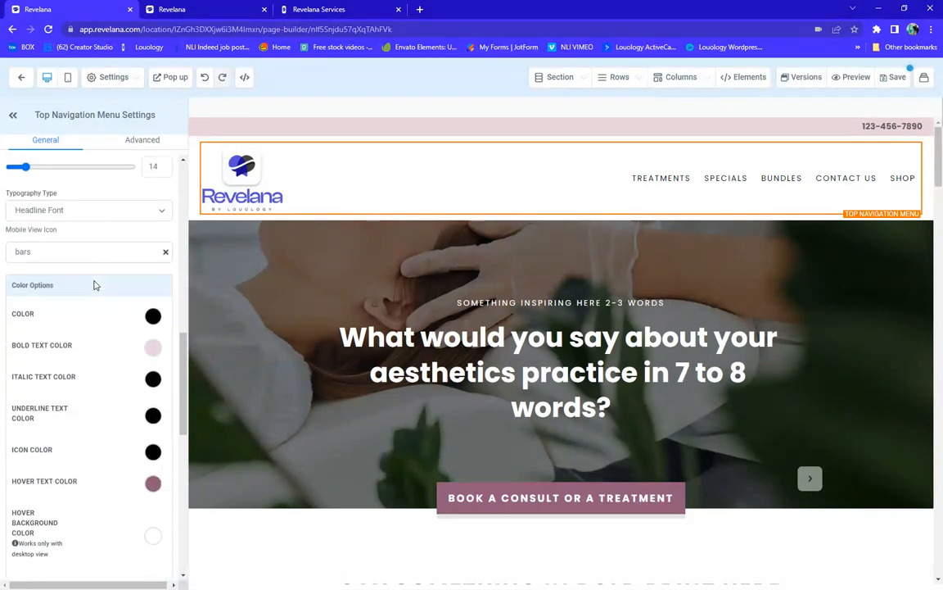
scroll(94, 285, "down", 8)
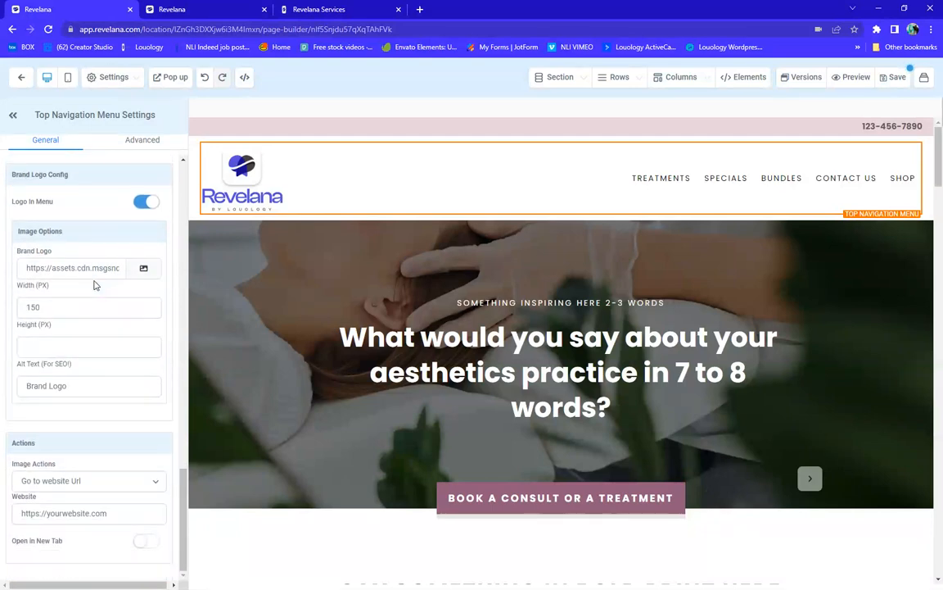
Open the Brand Logo media library and browse the My Media grid of uploaded images
left_click(145, 270)
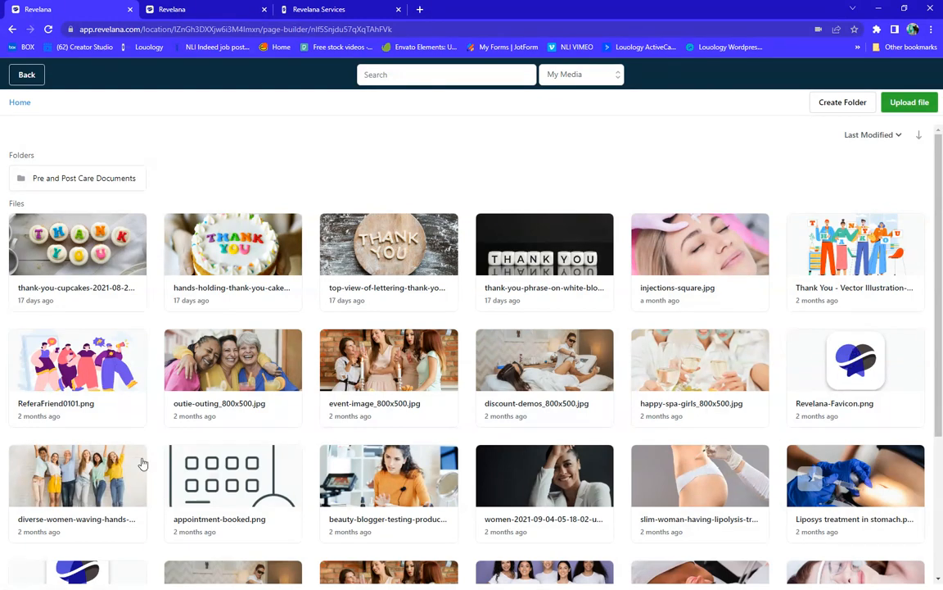
scroll(330, 458, "down", 3)
scroll(330, 459, "down", 3)
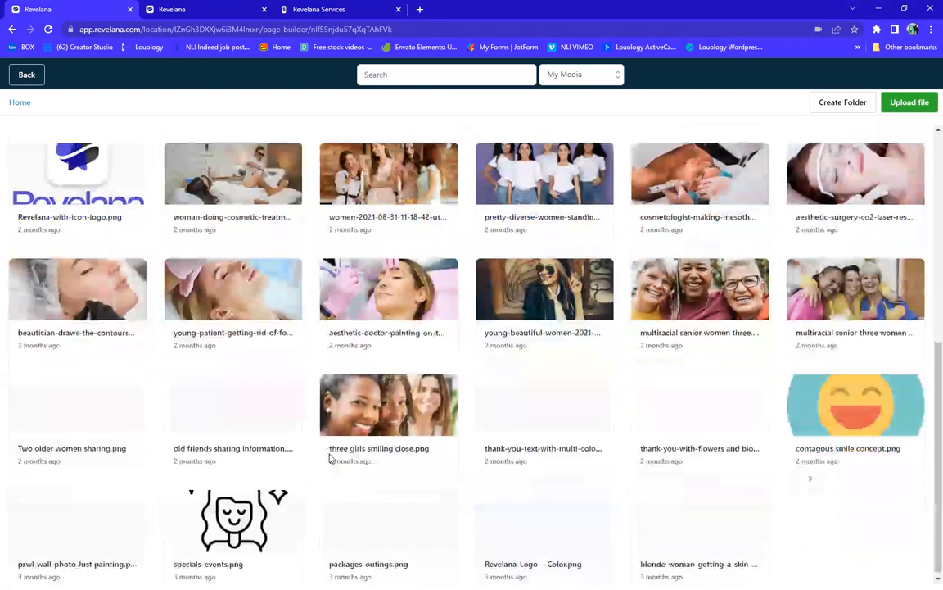
scroll(885, 401, "up", 6)
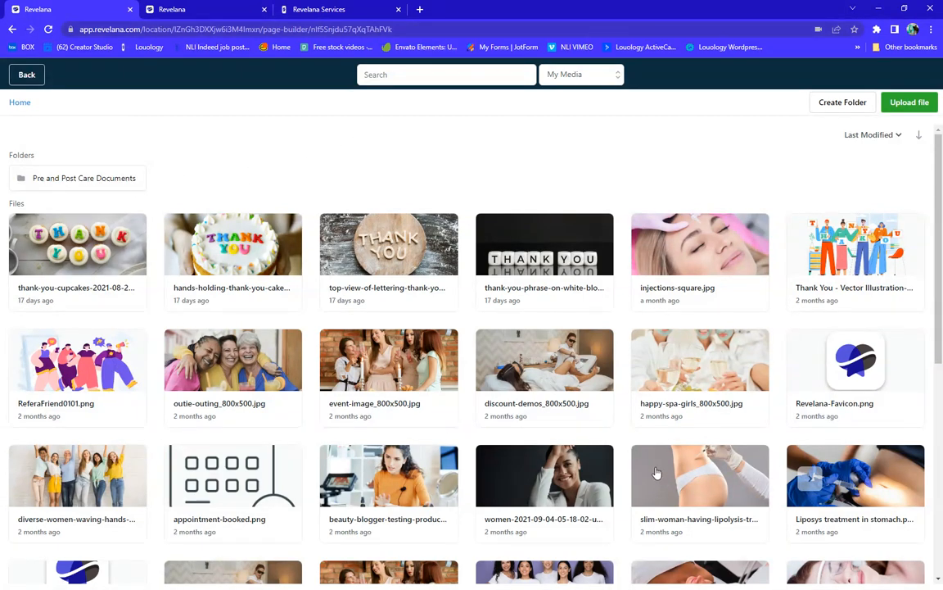
scroll(458, 407, "down", 2)
scroll(458, 407, "down", 2)
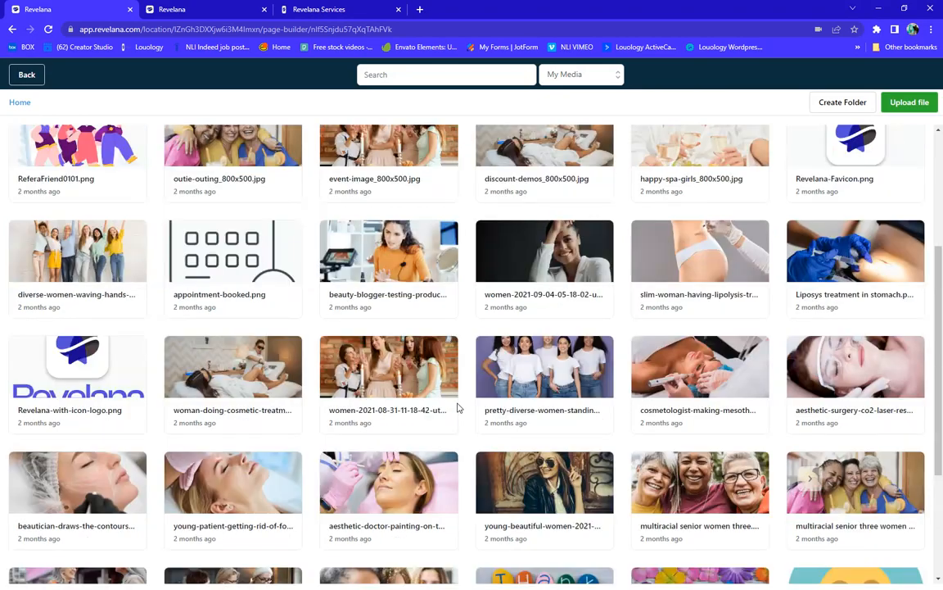
scroll(458, 407, "down", 4)
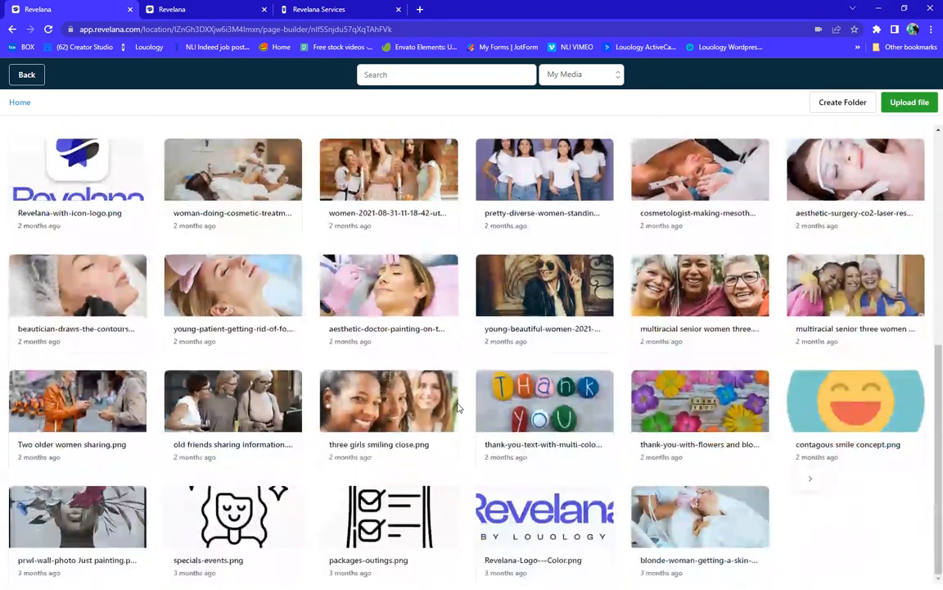
scroll(458, 407, "up", 4)
scroll(321, 434, "down", 1)
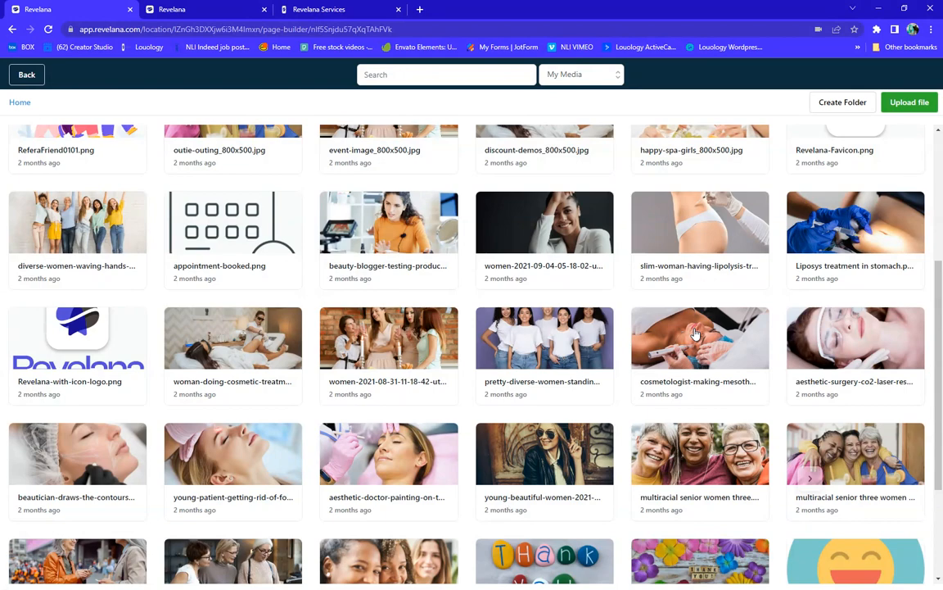
scroll(695, 333, "up", 3)
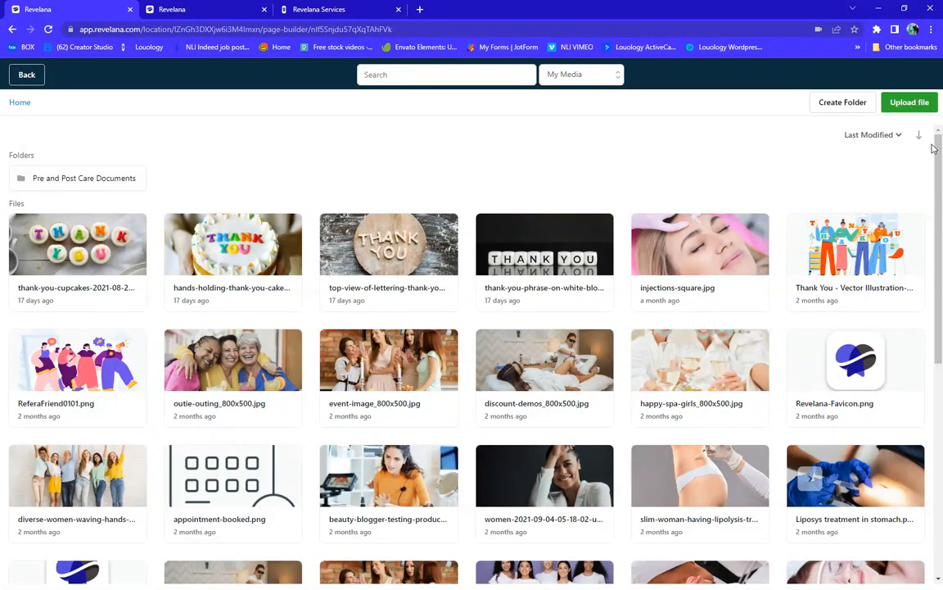
Skip uploading and choose Revelana-with-icon-logo.png from the media grid as the brand logo
left_click(907, 104)
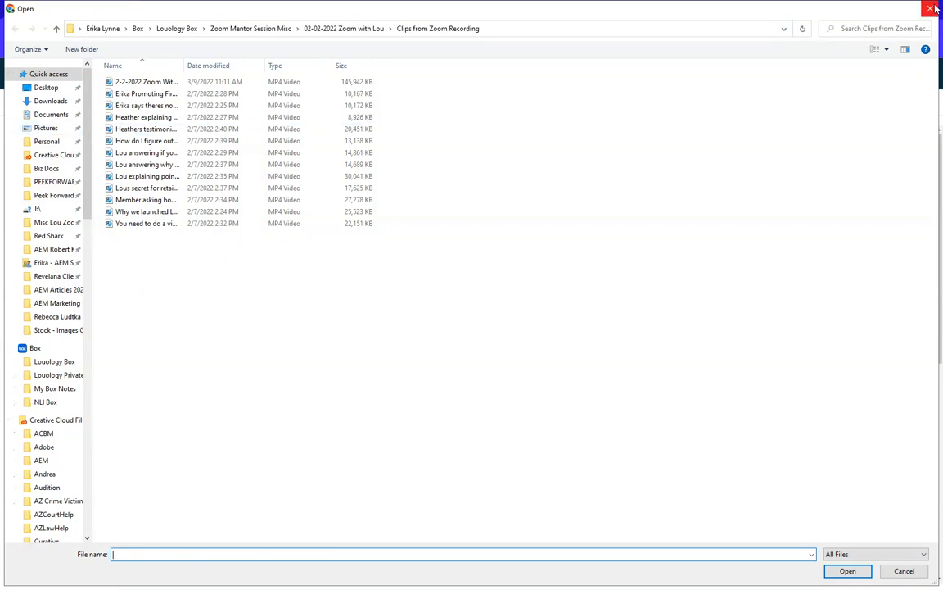
left_click(931, 10)
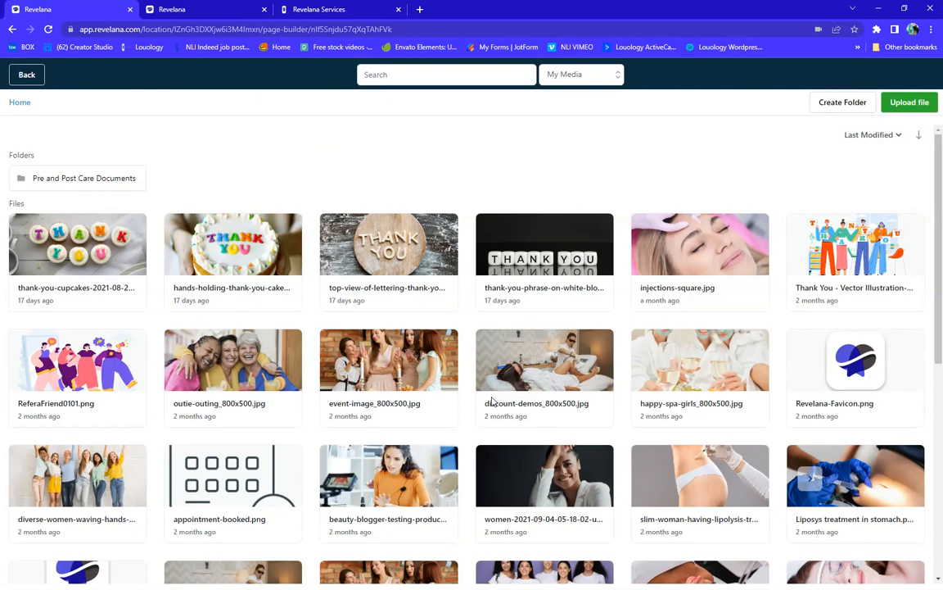
scroll(213, 389, "down", 3)
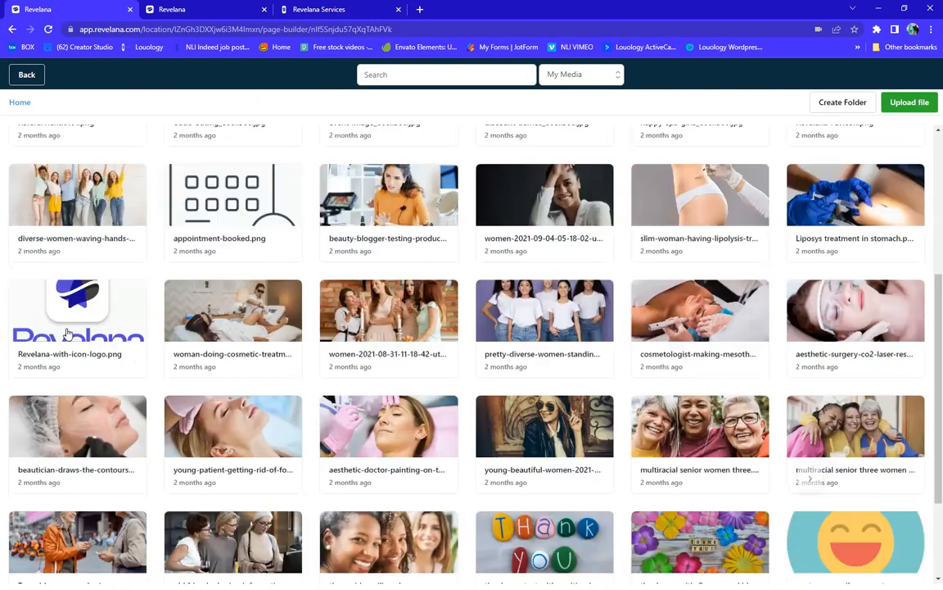
left_click(101, 311)
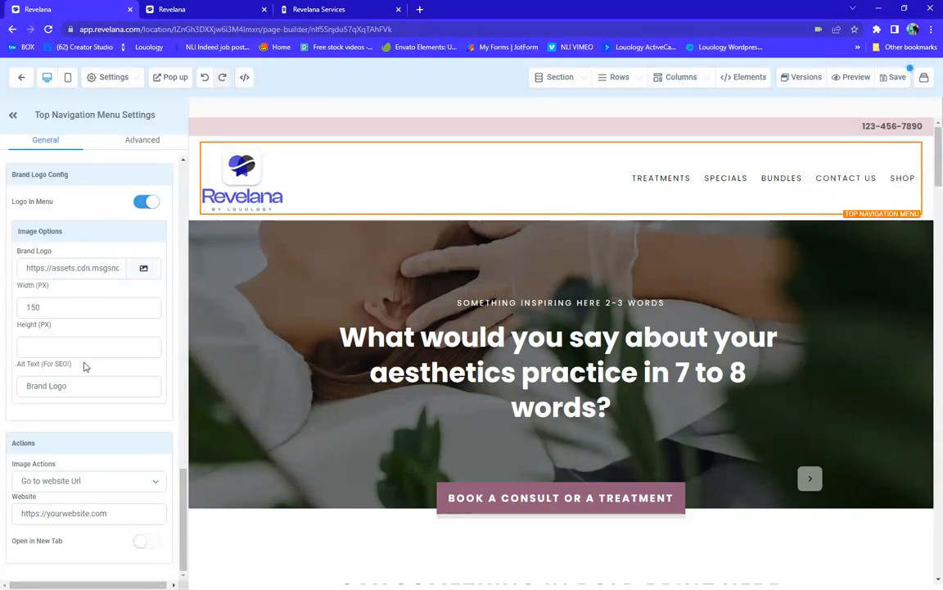
Delete the Shop item from the Menu Items list and confirm the deletion
scroll(79, 363, "up", 3)
scroll(78, 364, "up", 5)
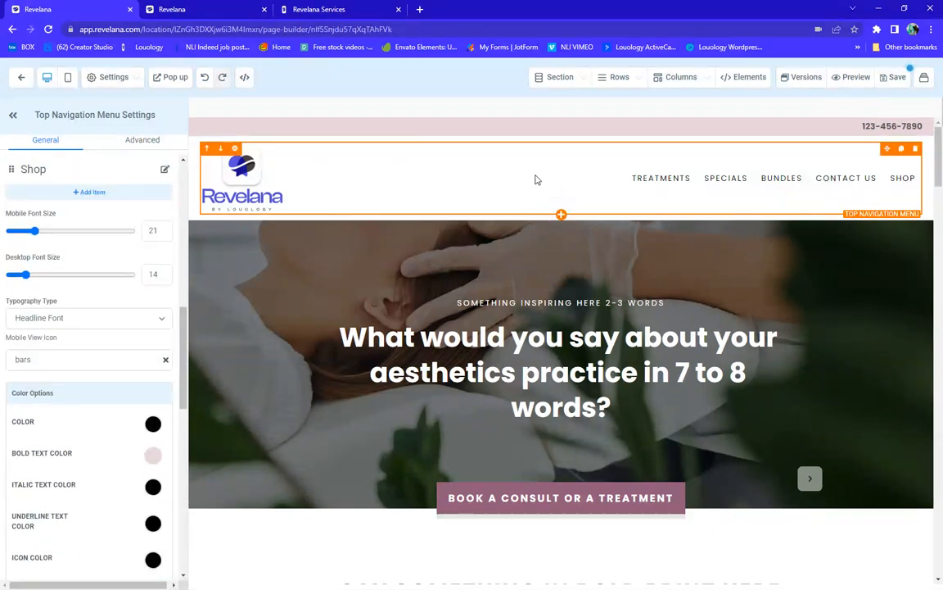
scroll(69, 324, "up", 1)
scroll(69, 325, "up", 2)
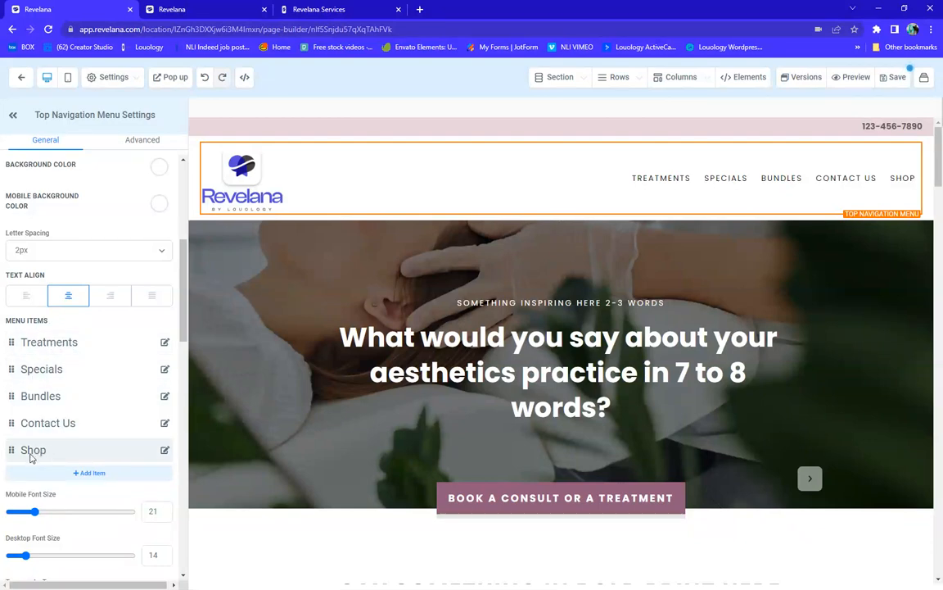
left_click(164, 449)
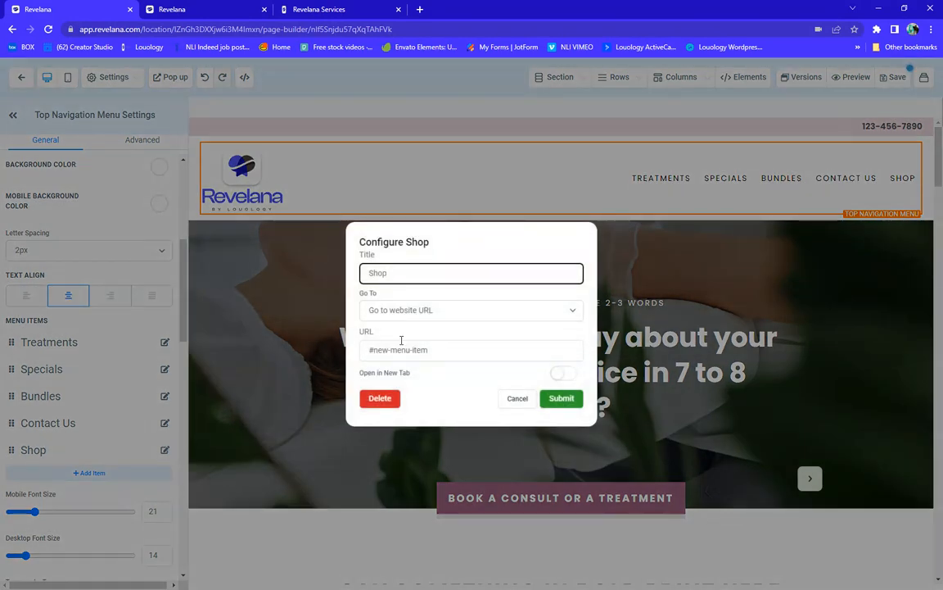
left_click(381, 401)
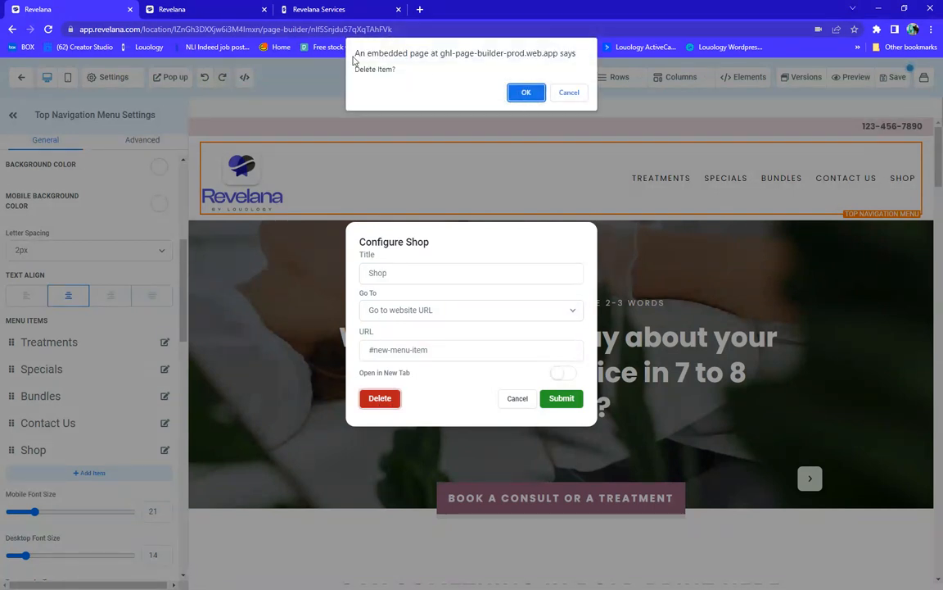
left_click(528, 93)
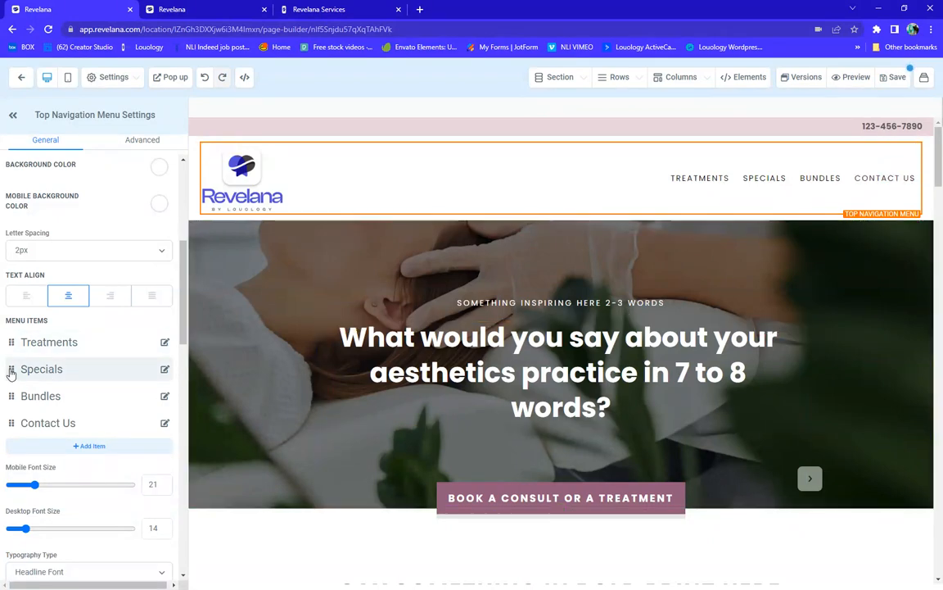
Move Specials above Treatments and retitle the Bundles menu item 'Loyalty Packages'
left_click_drag(11, 373, 11, 341)
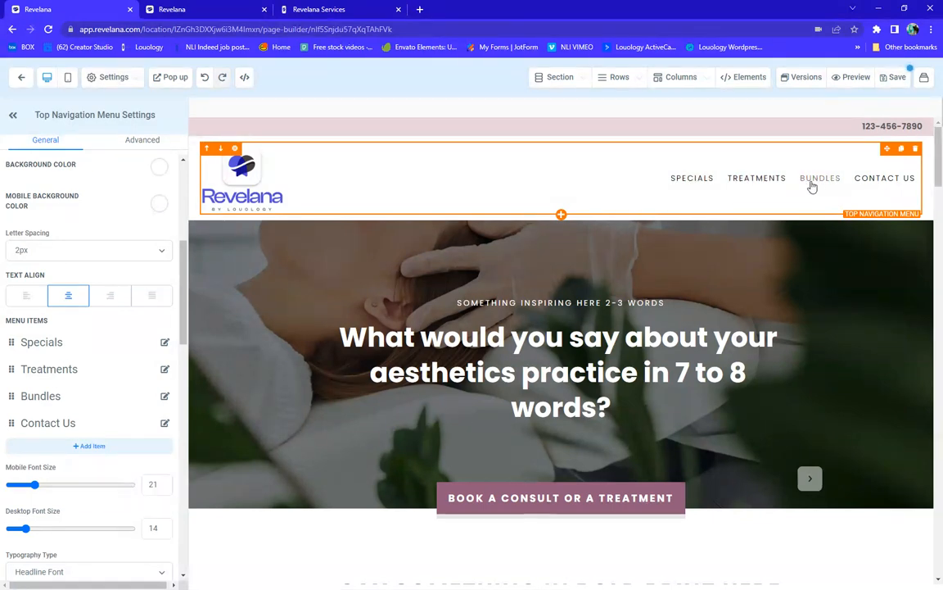
left_click(164, 399)
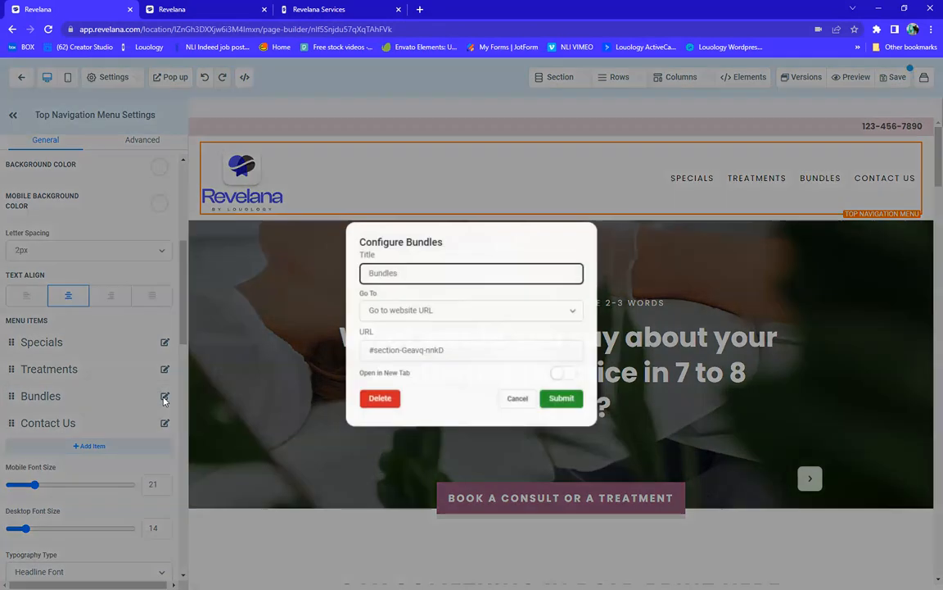
left_click_drag(407, 271, 370, 273)
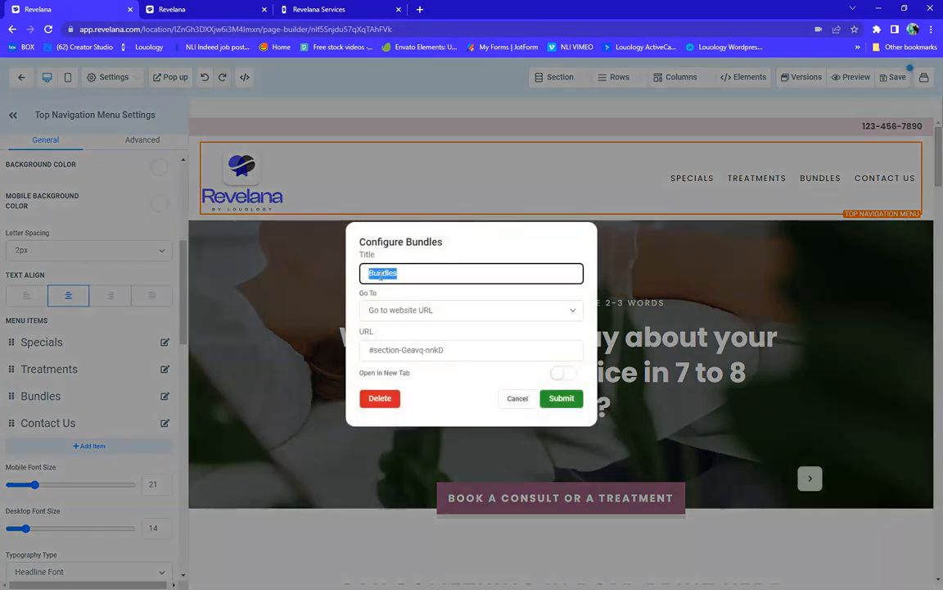
type("Loyal")
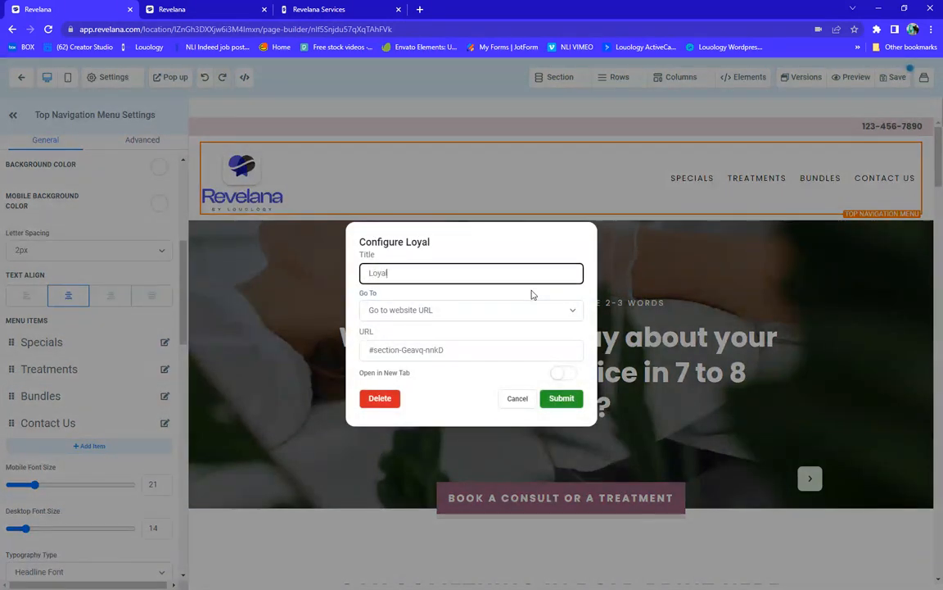
type("ty Packages")
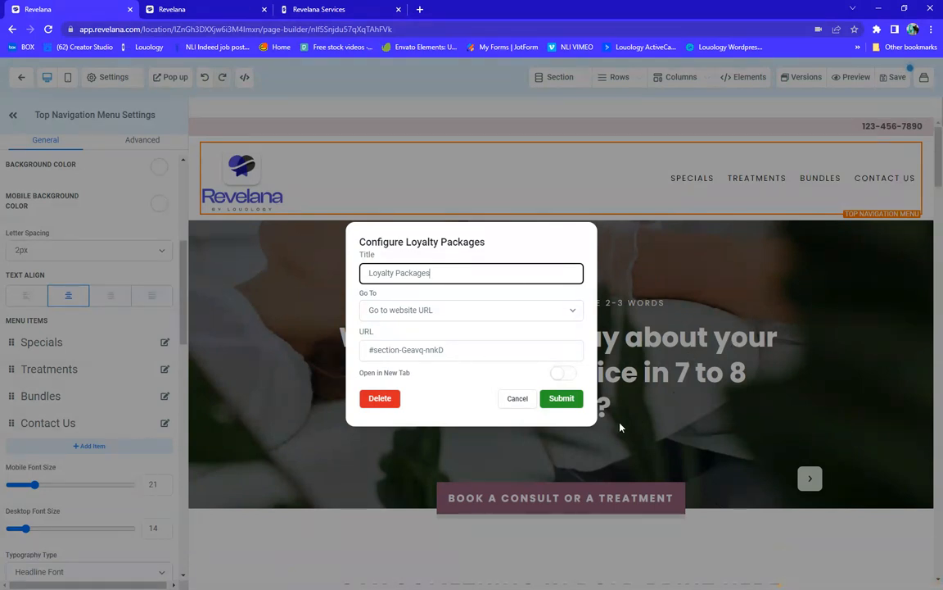
left_click(557, 400)
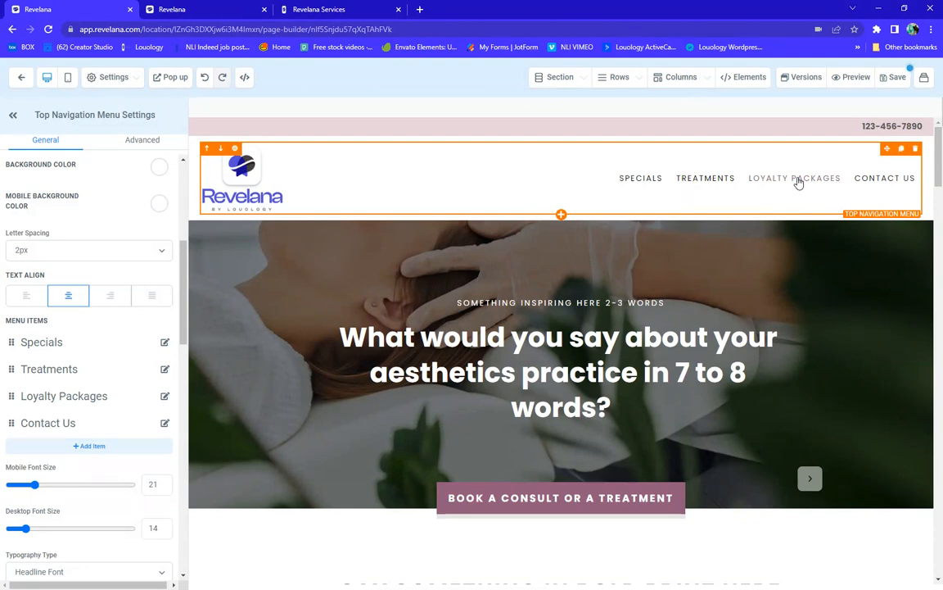
Save the global section changes and test the Loyalty Packages link in the live preview
left_click(853, 78)
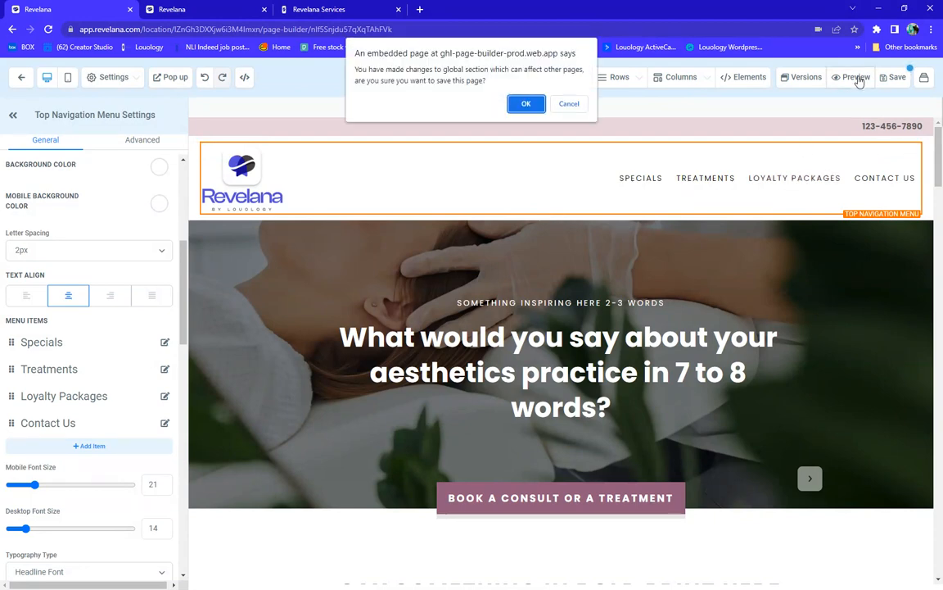
left_click(525, 105)
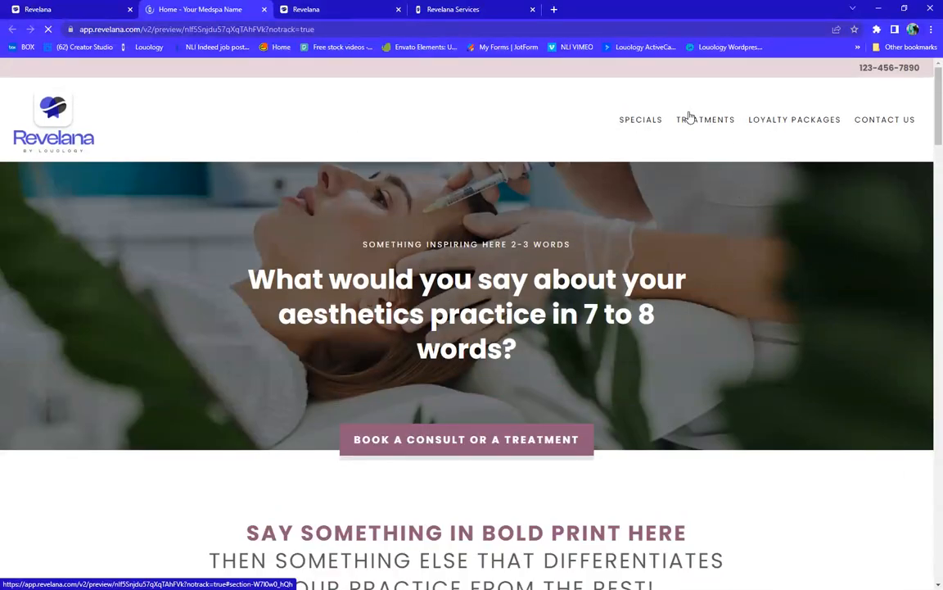
left_click(789, 123)
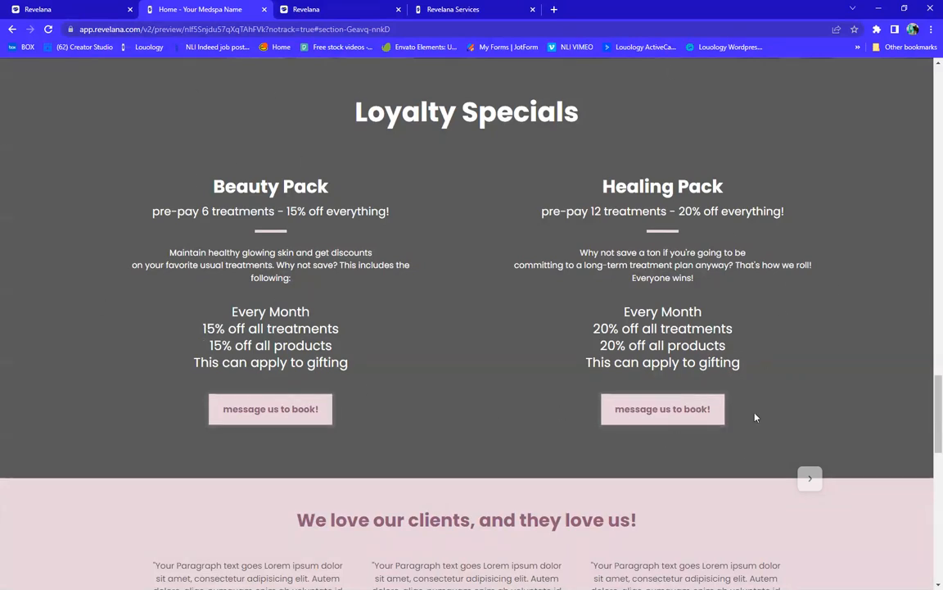
scroll(443, 257, "up", 5)
scroll(442, 257, "up", 15)
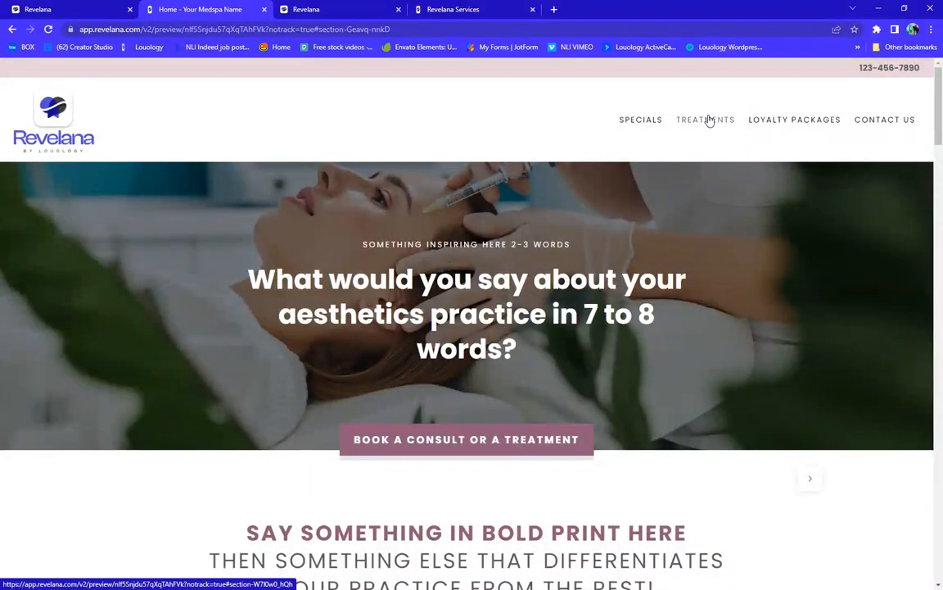
Test the Treatments and Contact Us links in the preview, then return to the editor
left_click(707, 120)
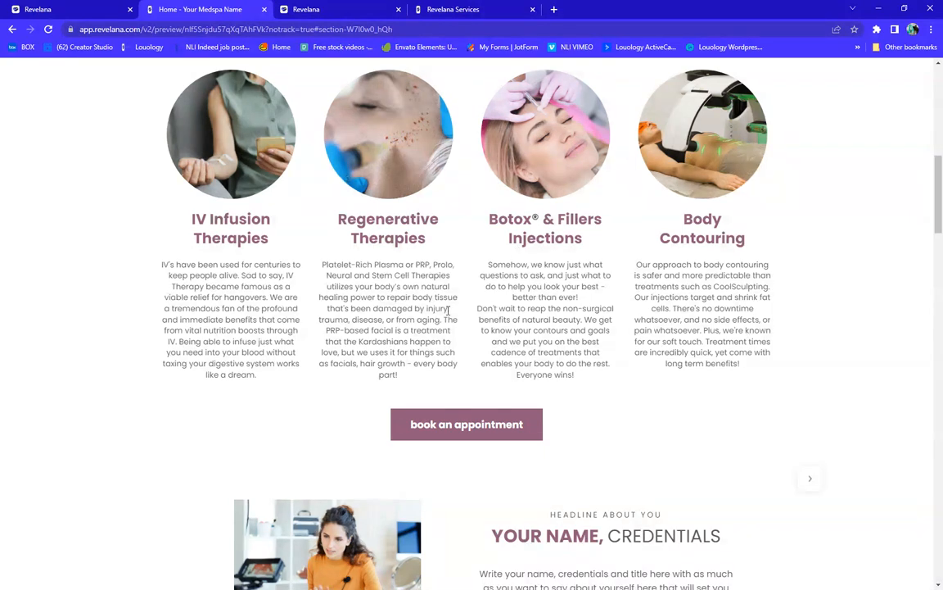
scroll(450, 311, "up", 8)
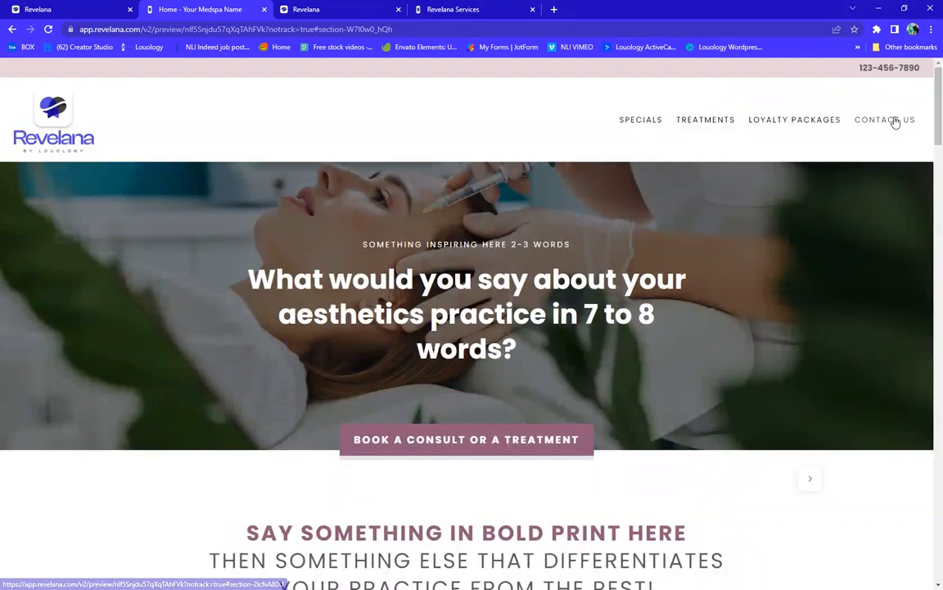
left_click(896, 122)
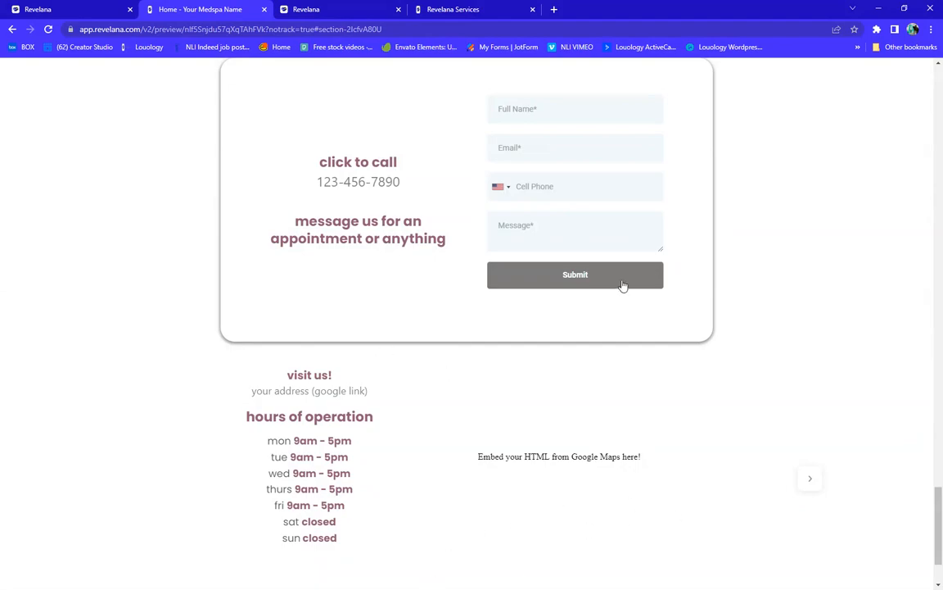
scroll(622, 285, "up", 15)
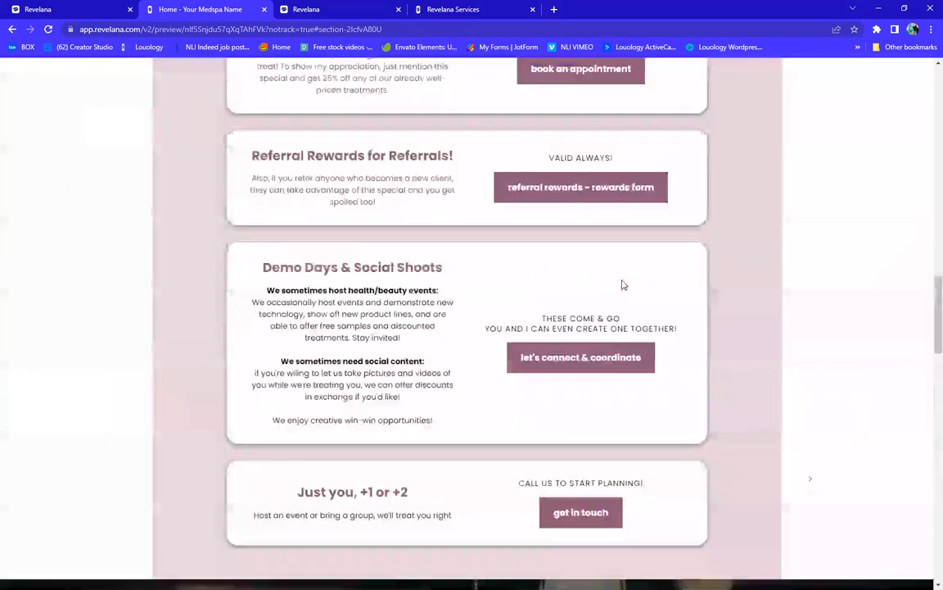
scroll(623, 285, "up", 10)
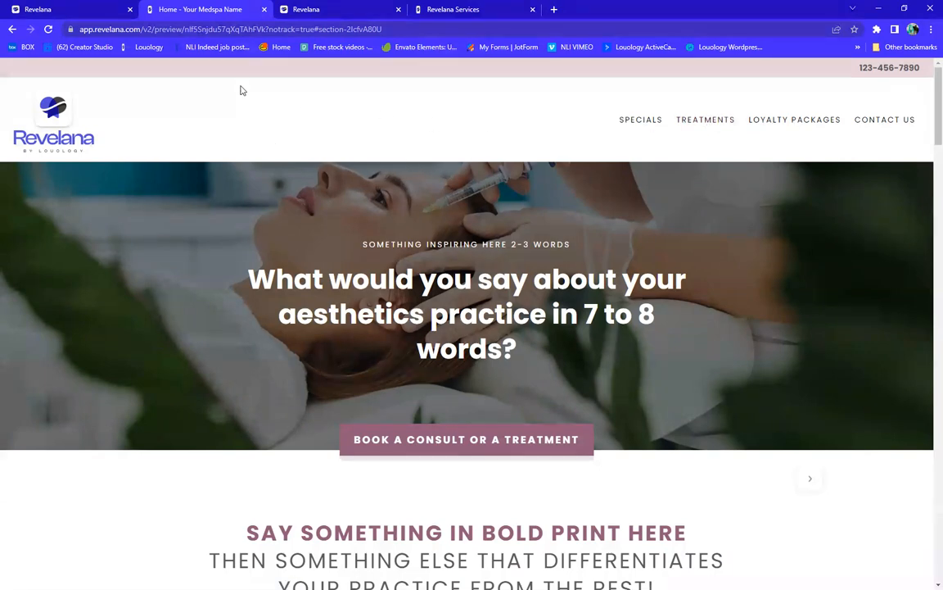
left_click(69, 11)
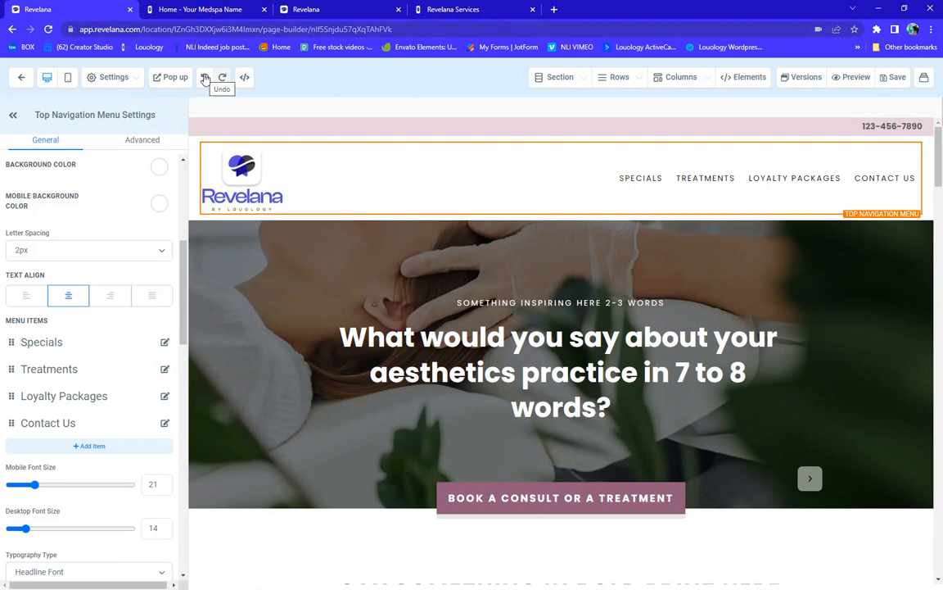
Undo three times, reversing the Loyalty Packages rename, the Specials move and the Shop deletion
left_click(204, 78)
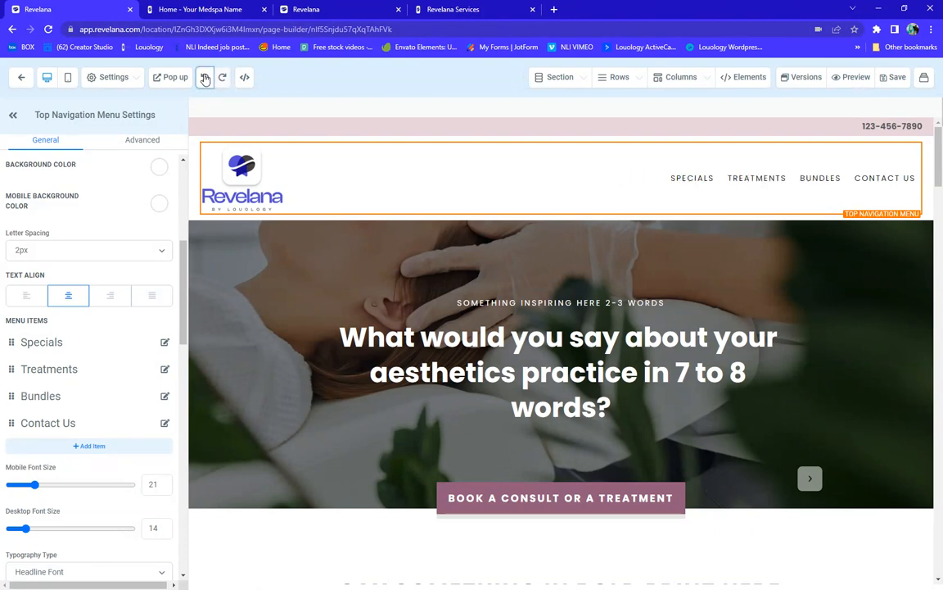
left_click(205, 78)
left_click(205, 77)
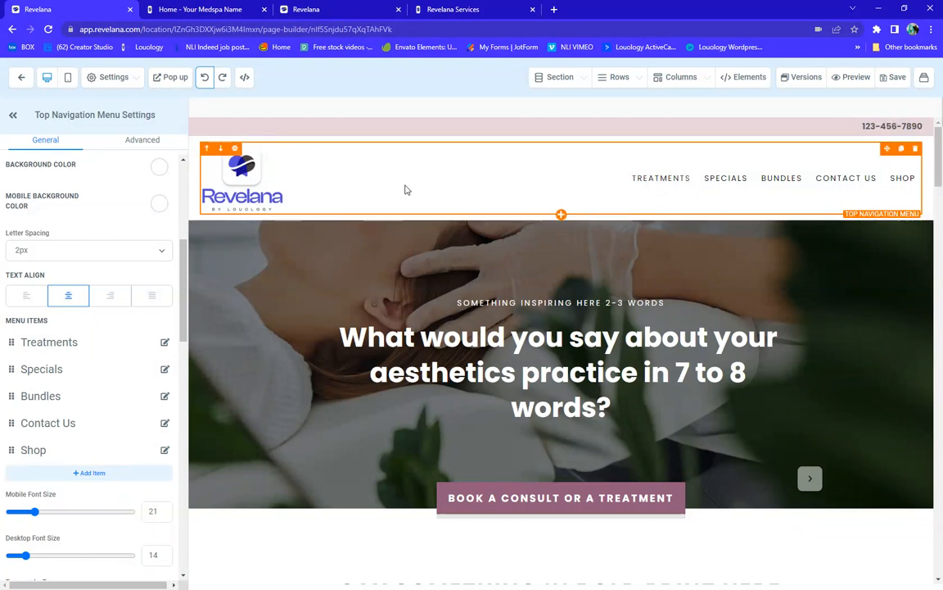
scroll(406, 187, "down", 2)
scroll(406, 187, "up", 2)
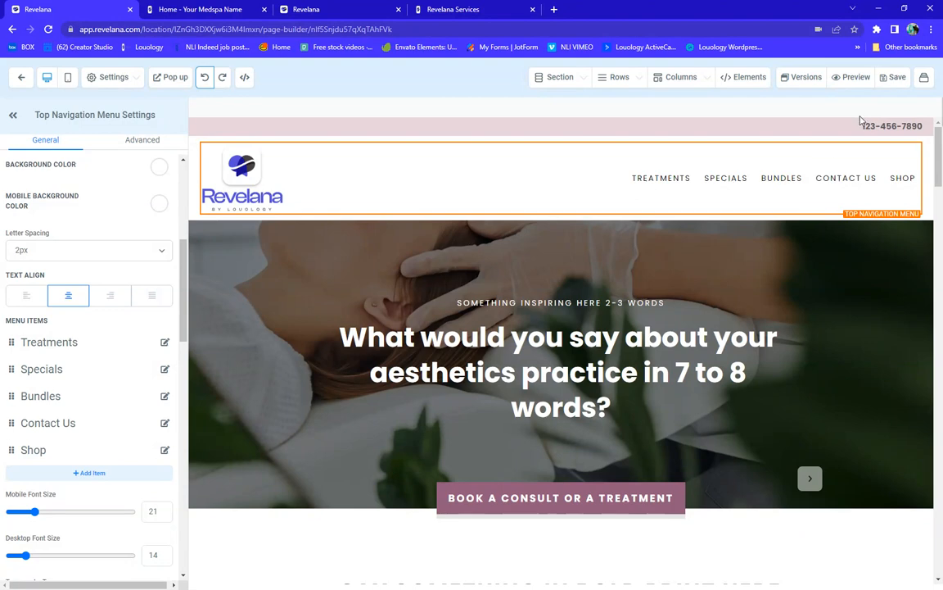
Set the hero section's BG Image to discount-demos_800x500.jpg from the media library
scroll(847, 304, "down", 1)
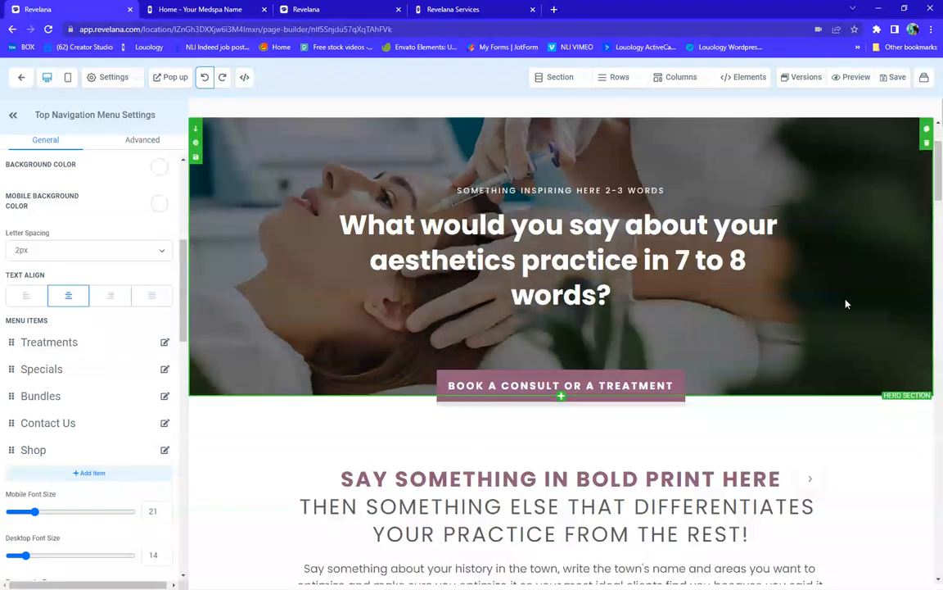
scroll(387, 280, "up", 1)
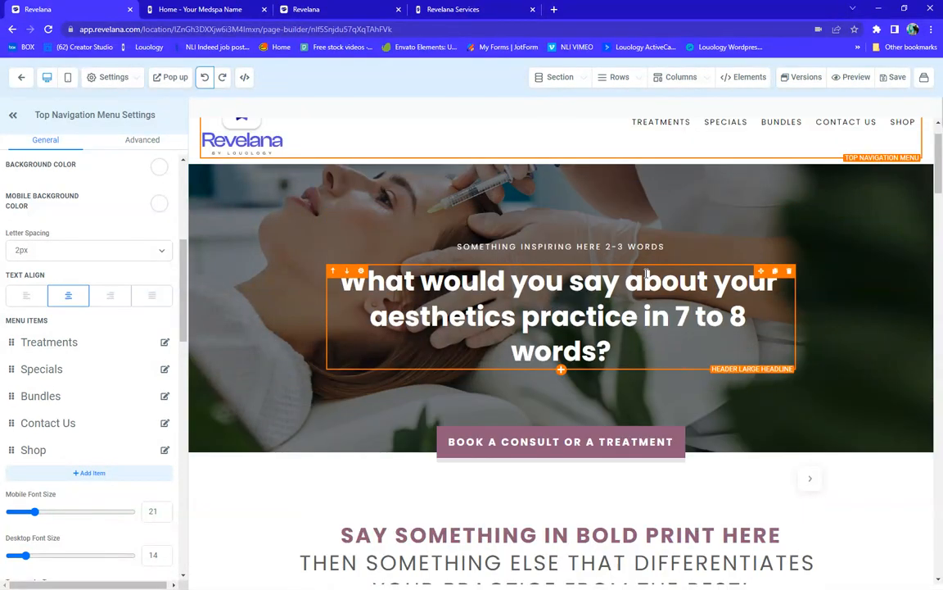
left_click(243, 269)
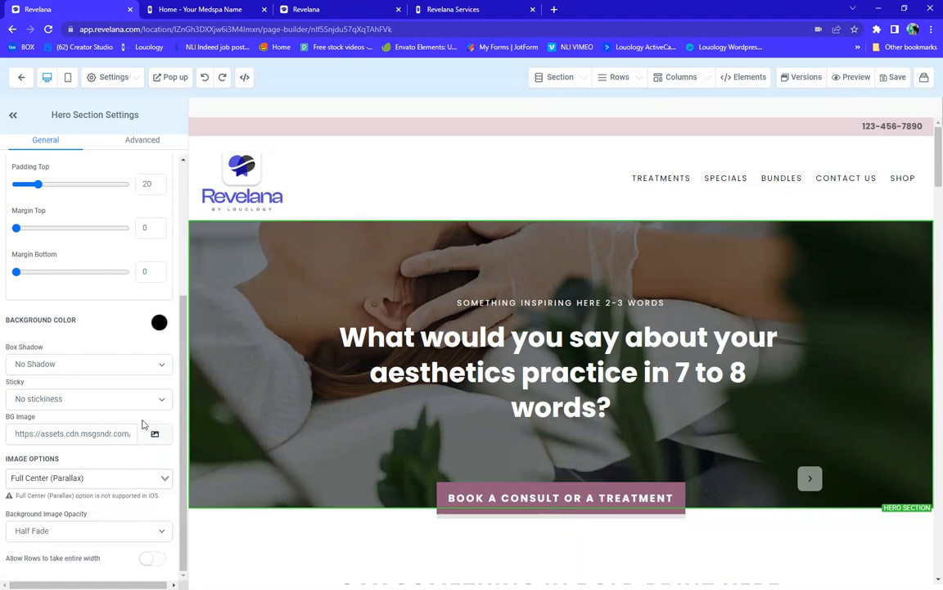
left_click(156, 436)
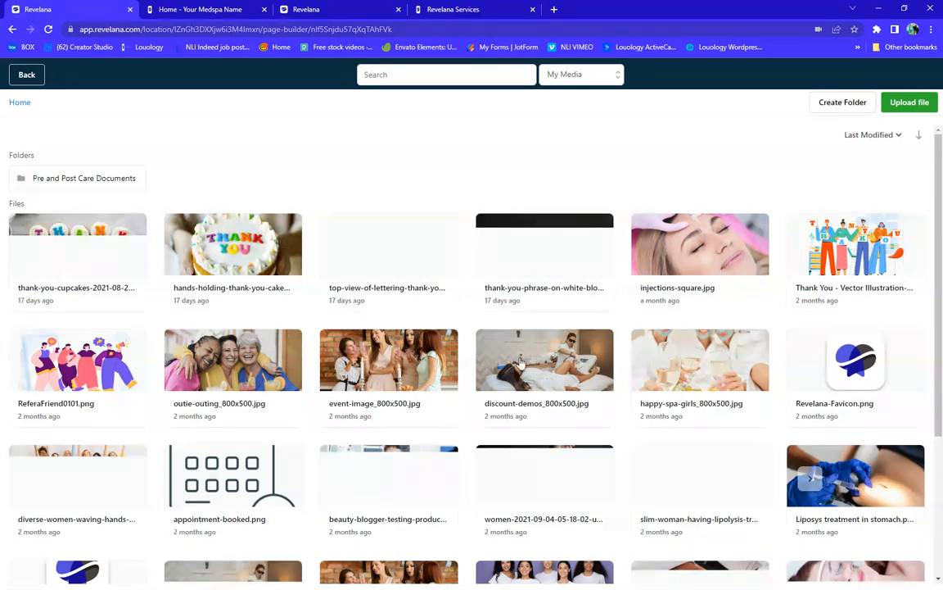
left_click(553, 368)
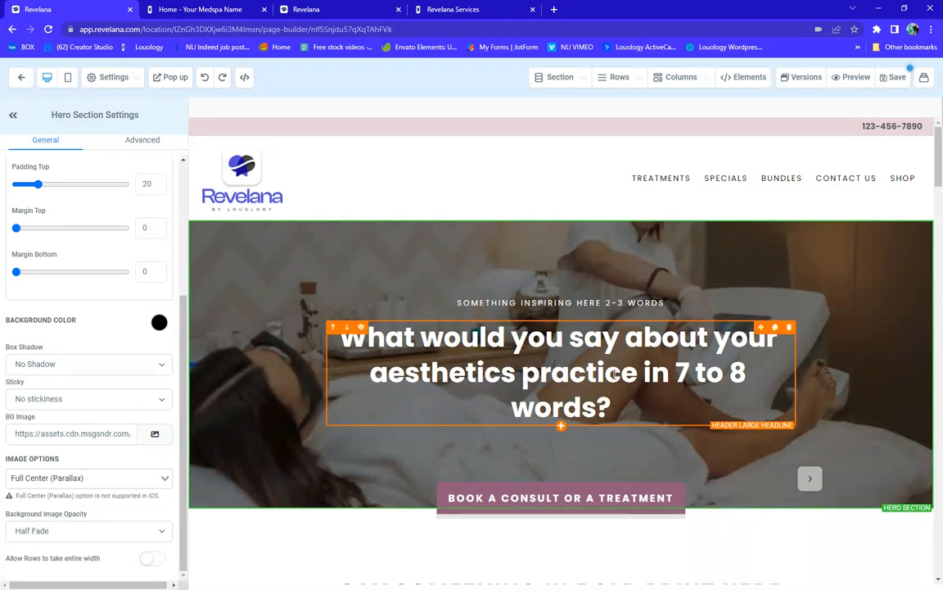
left_click(600, 370)
Try red as the hero headline's Bold Text Color, then set it back to white
left_click_drag(612, 406, 314, 299)
left_click(468, 308)
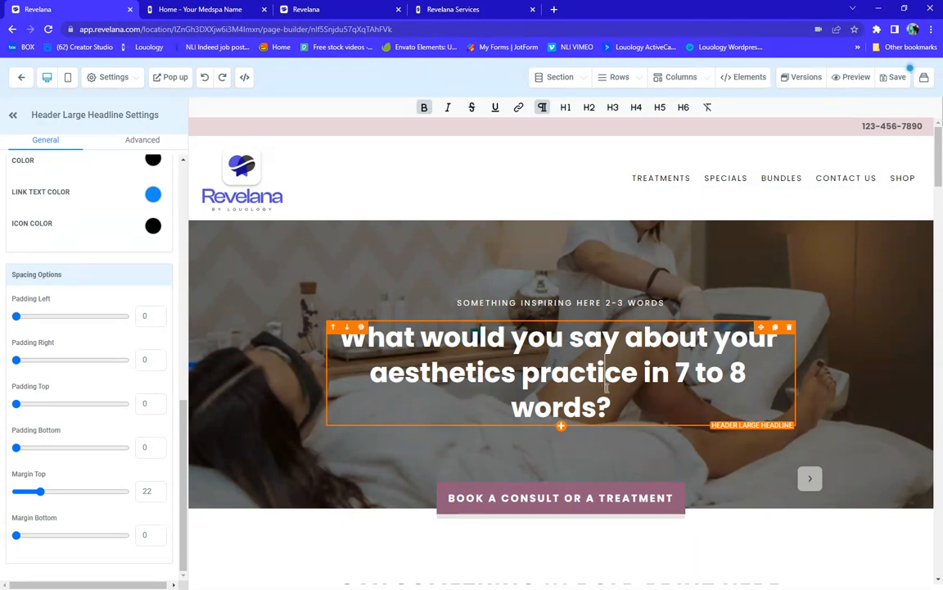
scroll(74, 284, "up", 3)
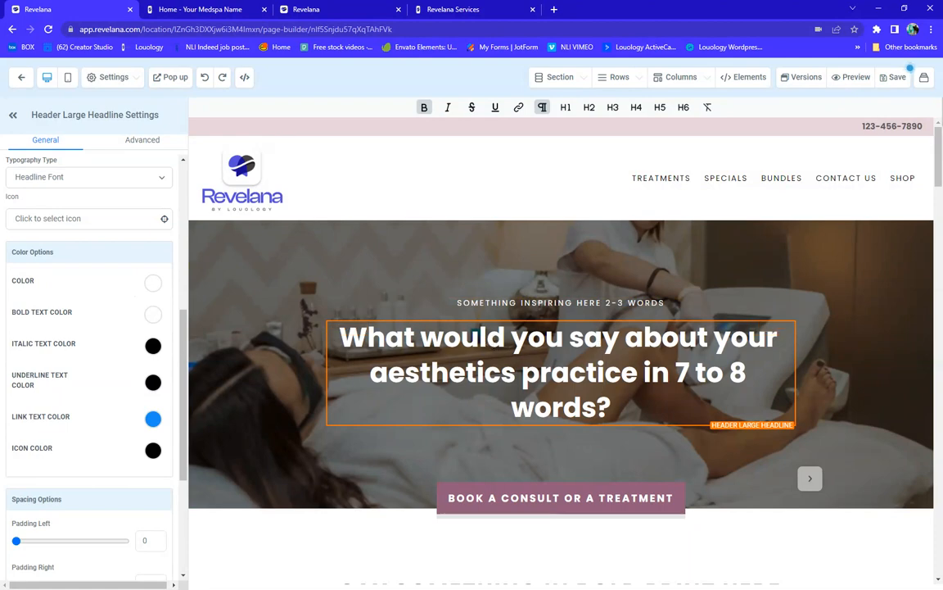
left_click(153, 314)
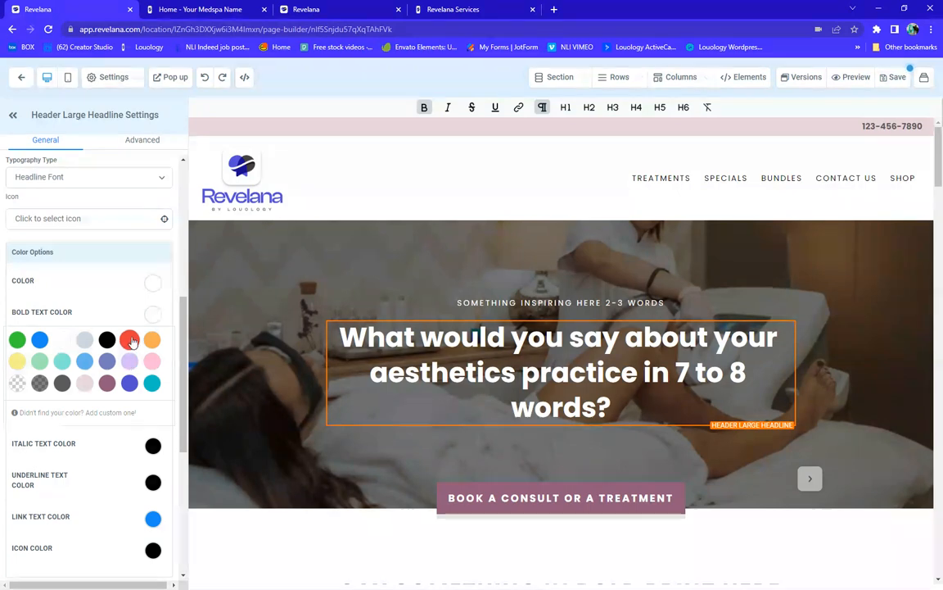
left_click(130, 339)
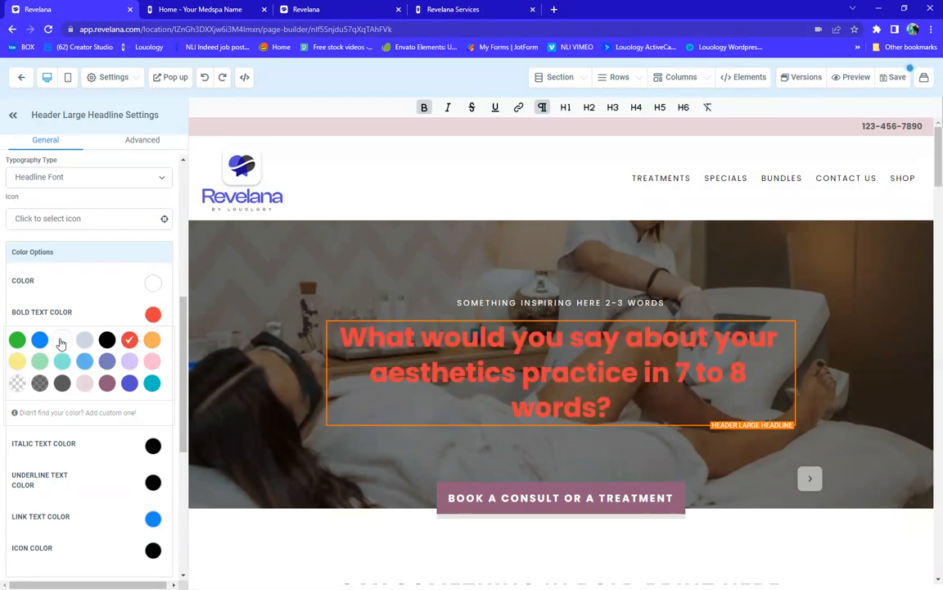
left_click(61, 342)
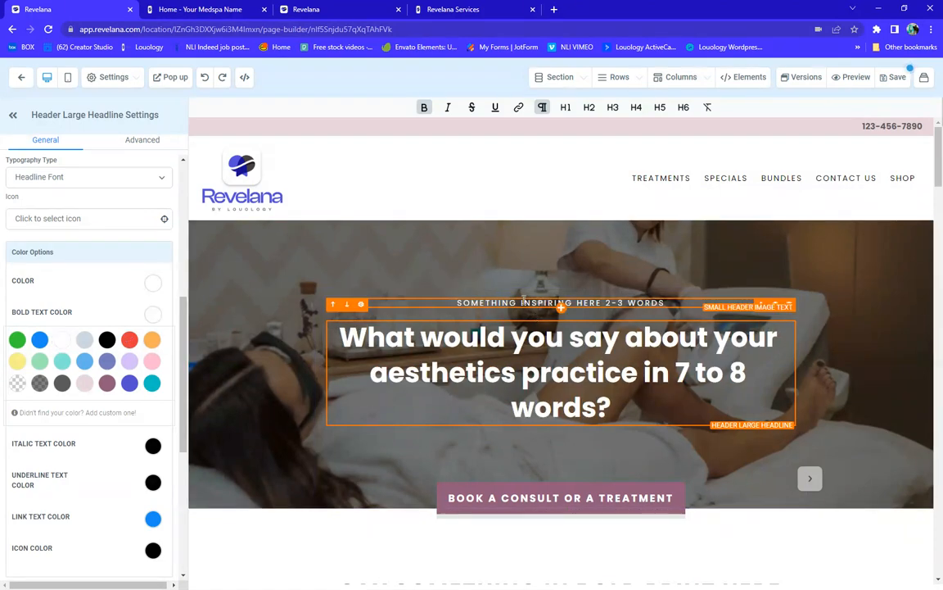
Select the small text above the headline, then bring up the Hero Section Settings
left_click(526, 300)
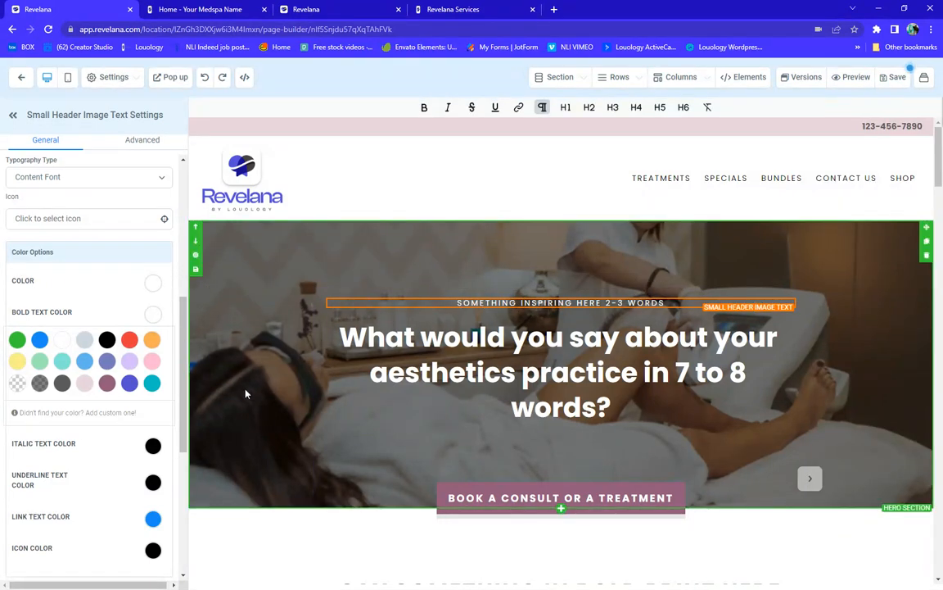
scroll(253, 376, "down", 2)
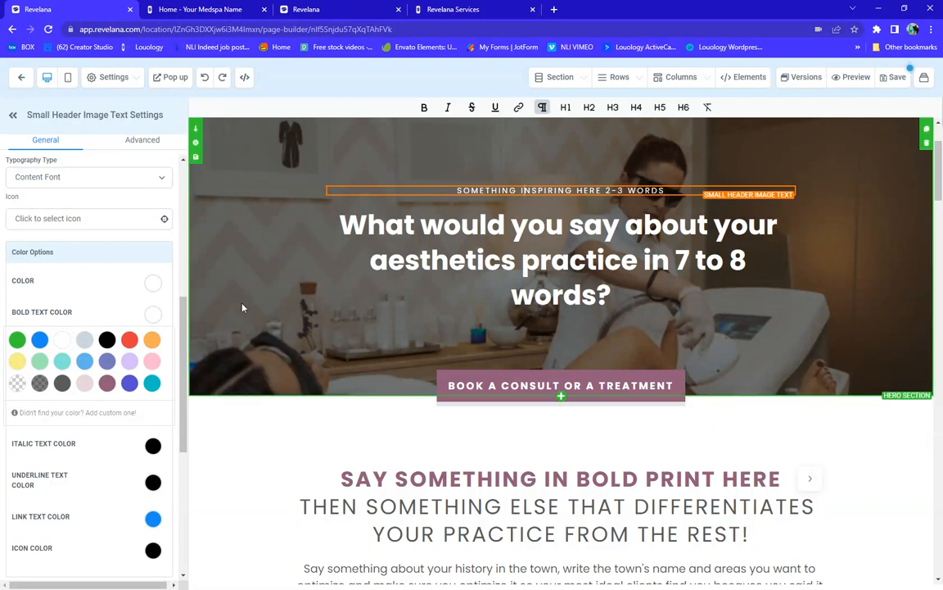
scroll(89, 257, "down", 4)
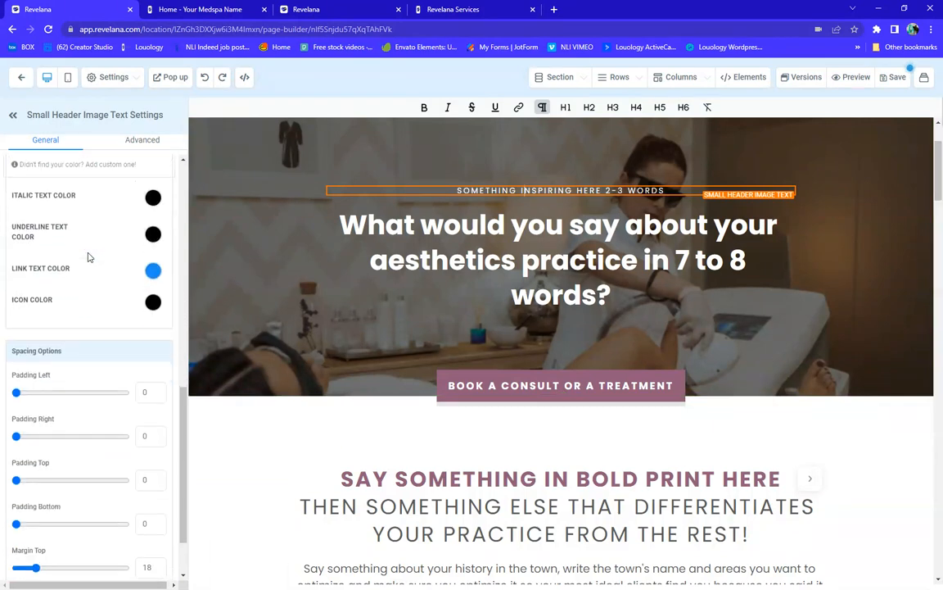
scroll(89, 257, "up", 4)
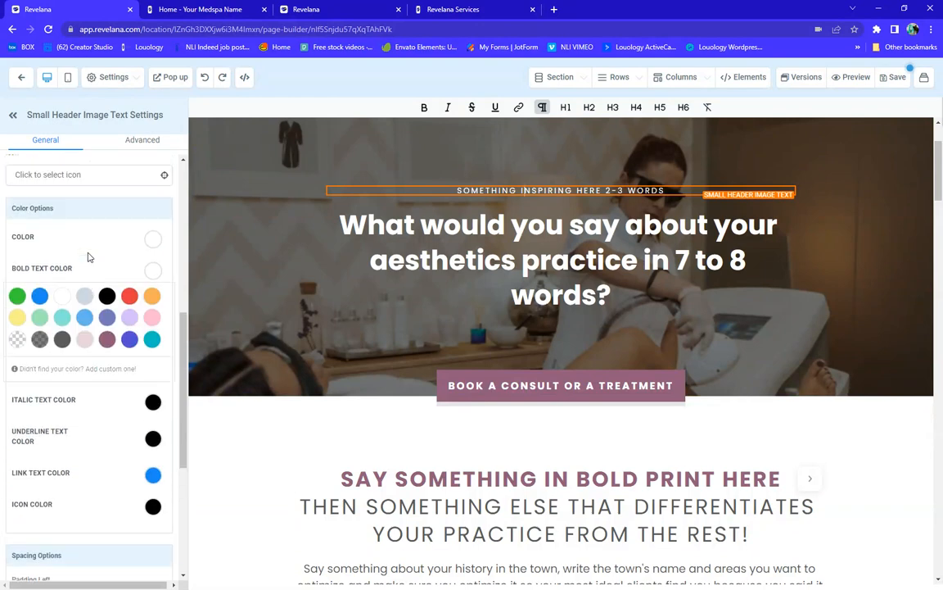
left_click(235, 275)
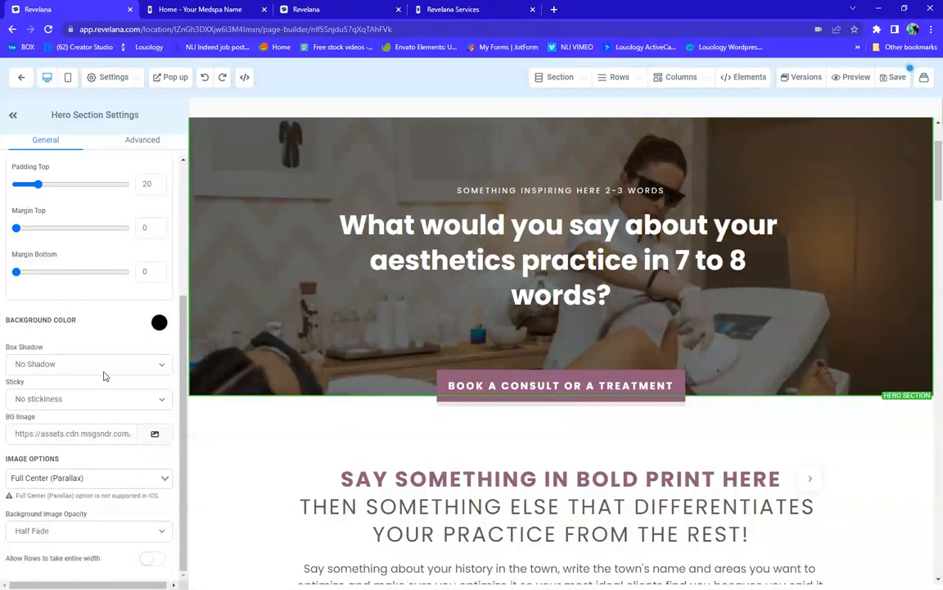
Give the hero section a 40% Drop Shadow box shadow
left_click(60, 369)
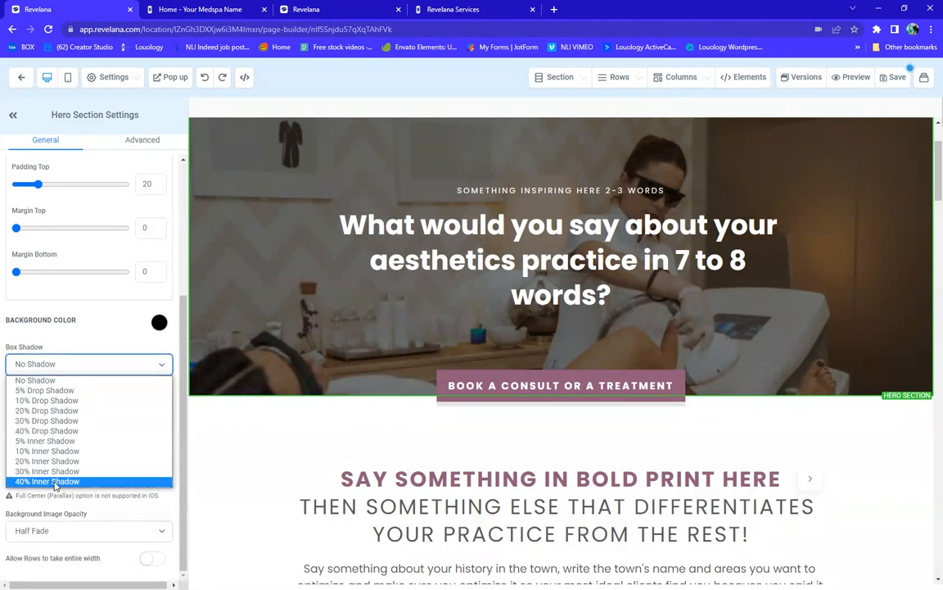
left_click(53, 433)
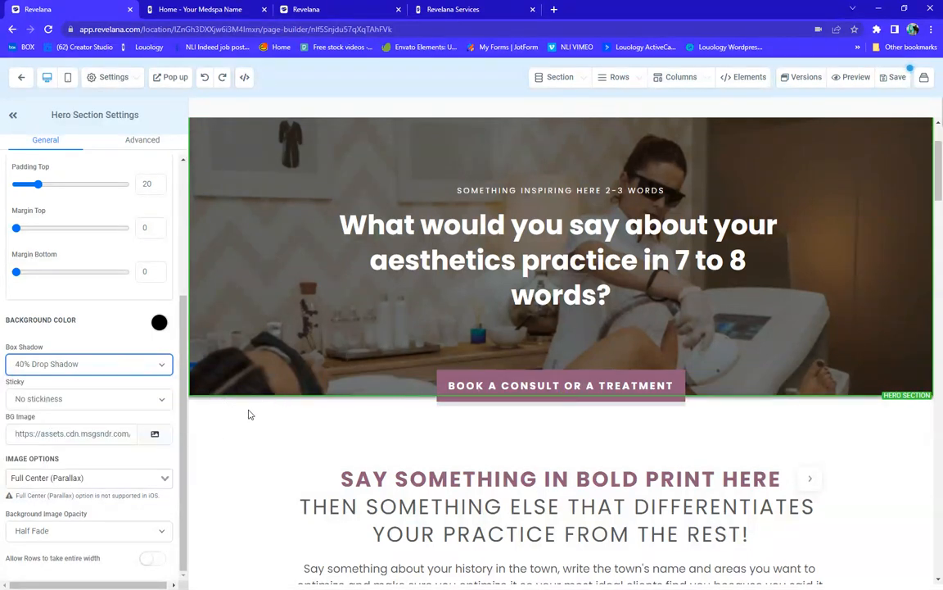
scroll(253, 396, "down", 2)
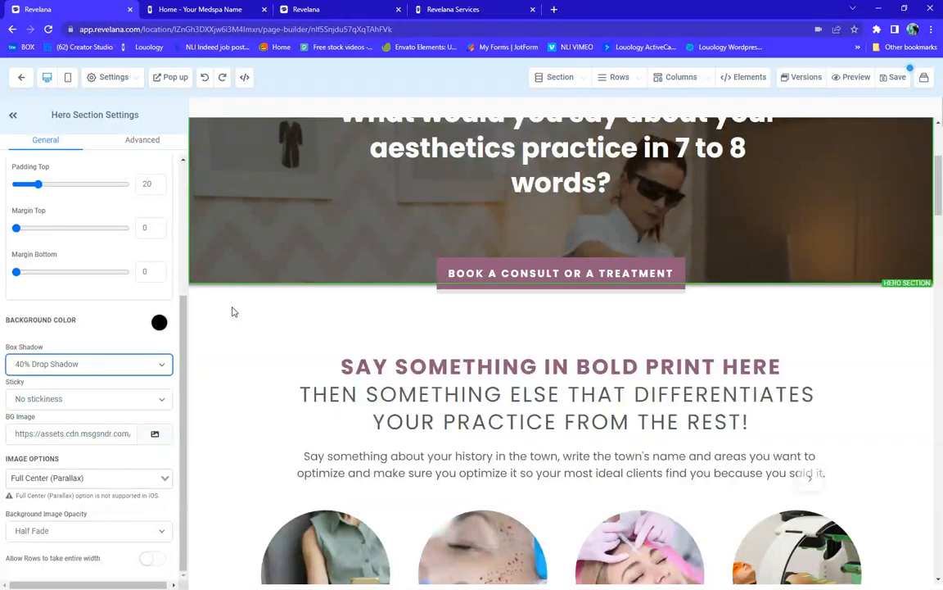
left_click(233, 309)
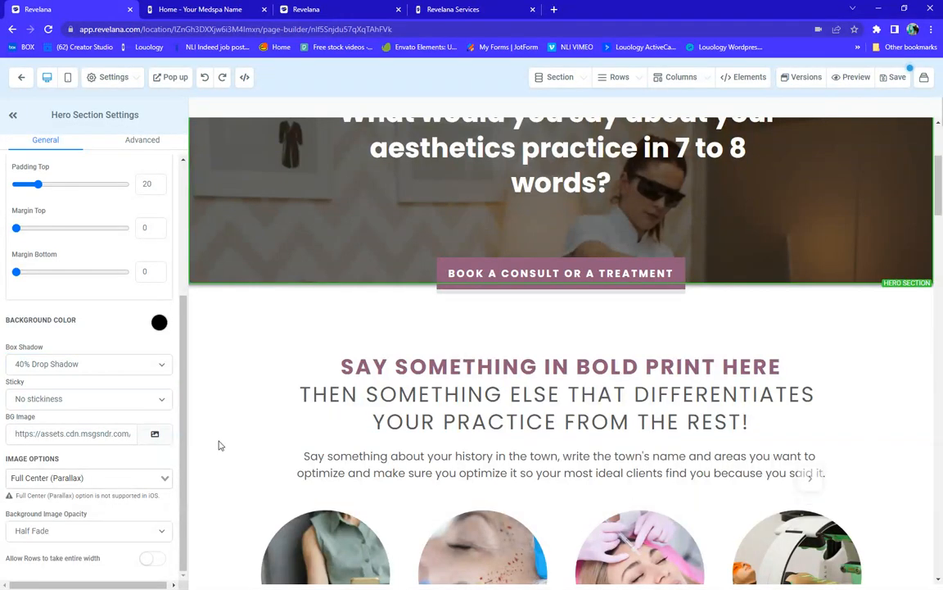
left_click(517, 465)
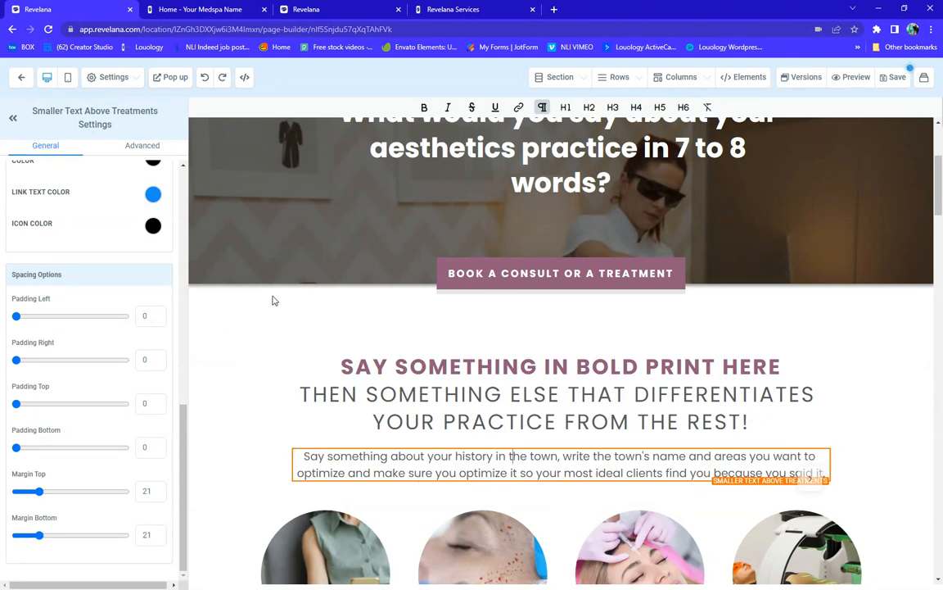
left_click(272, 261)
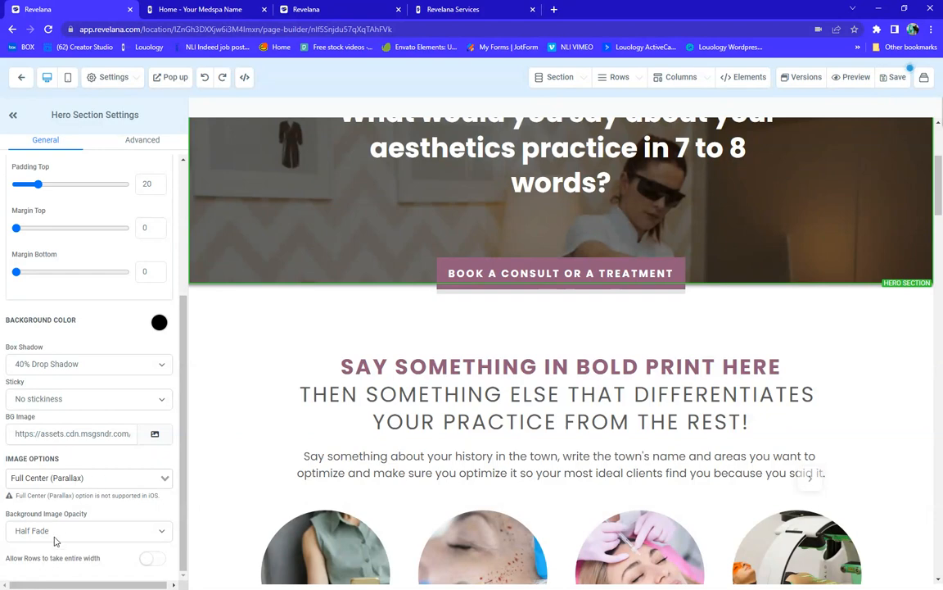
Try no, light, half and heavy fades on the hero background image, settling on Light Fade
scroll(464, 484, "up", 3)
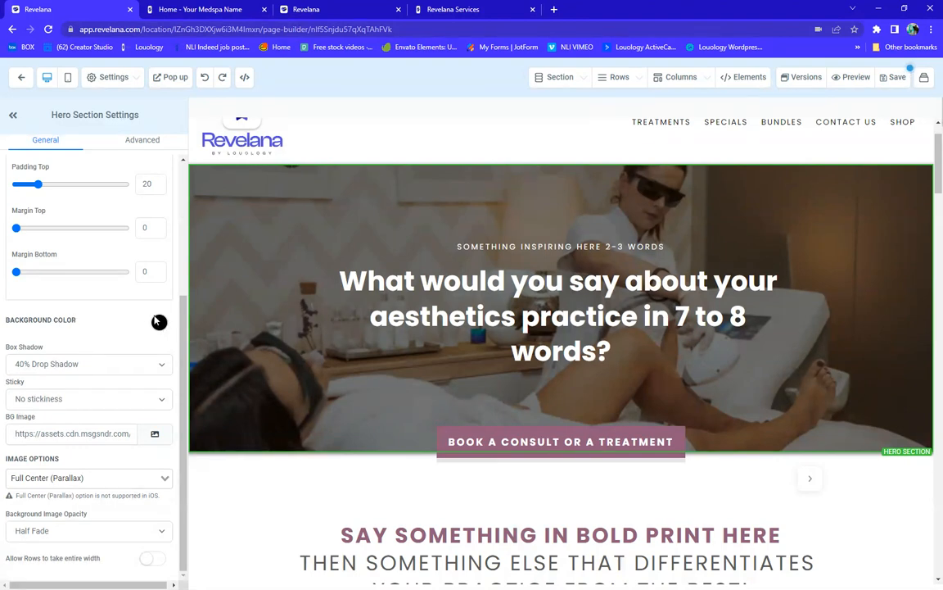
left_click(56, 538)
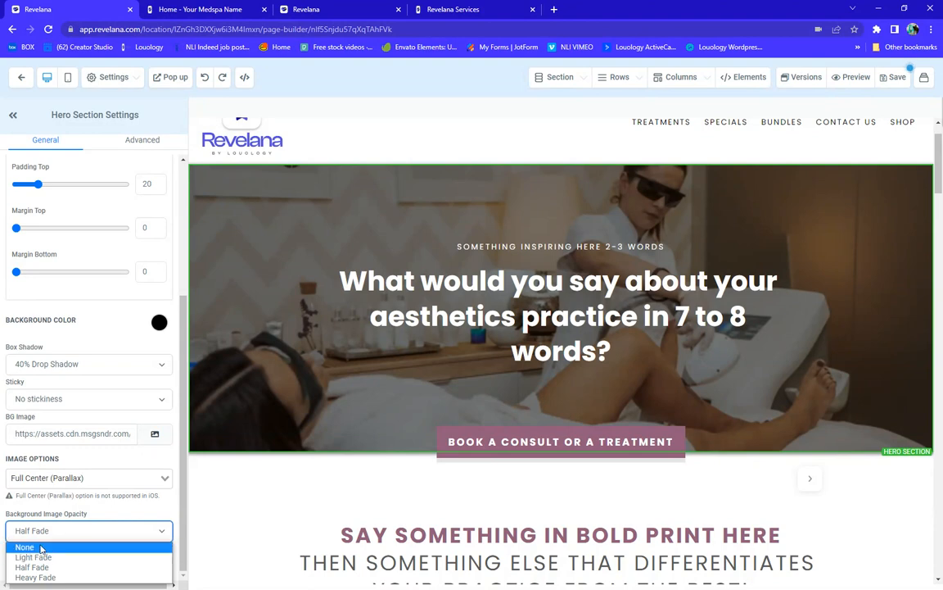
left_click(41, 547)
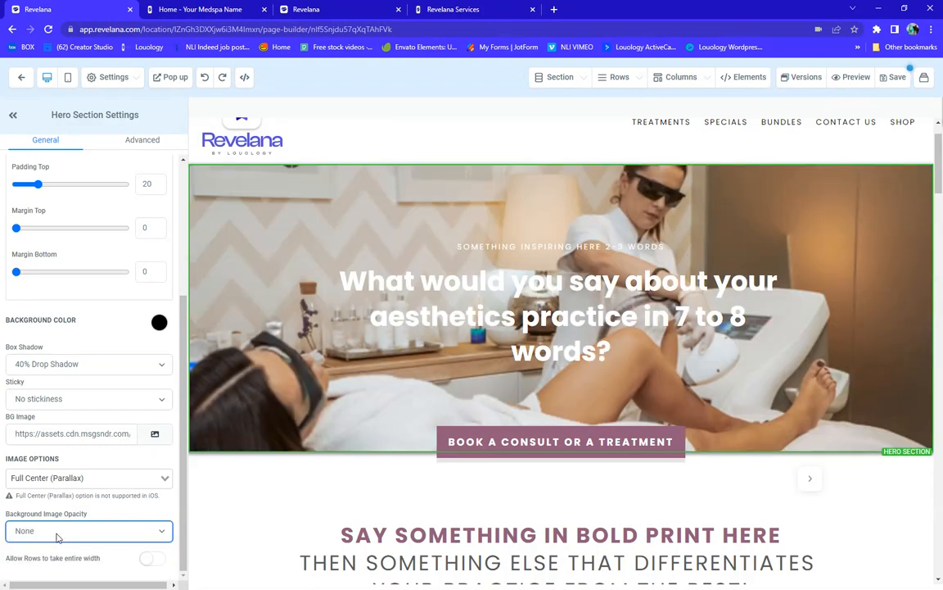
left_click(56, 538)
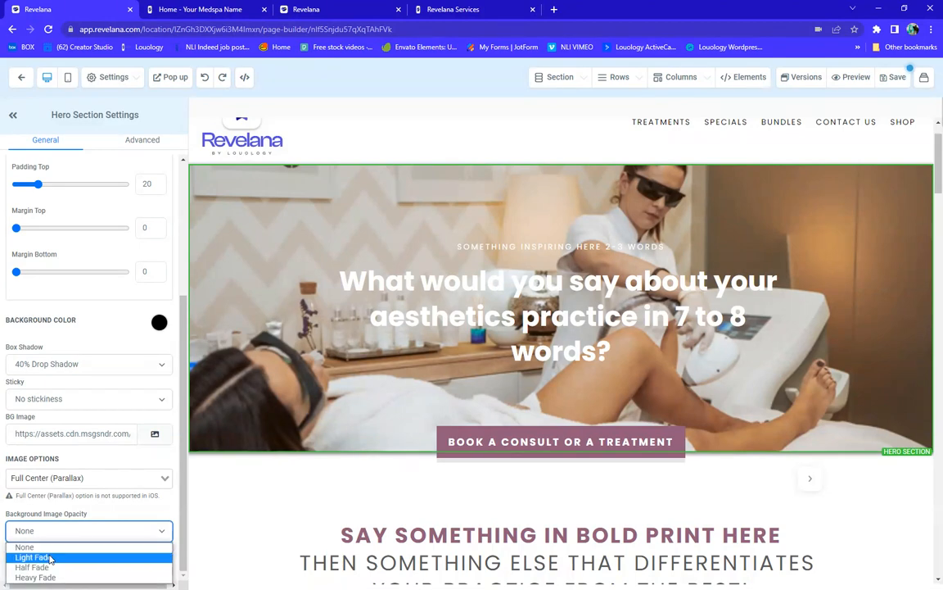
left_click(50, 556)
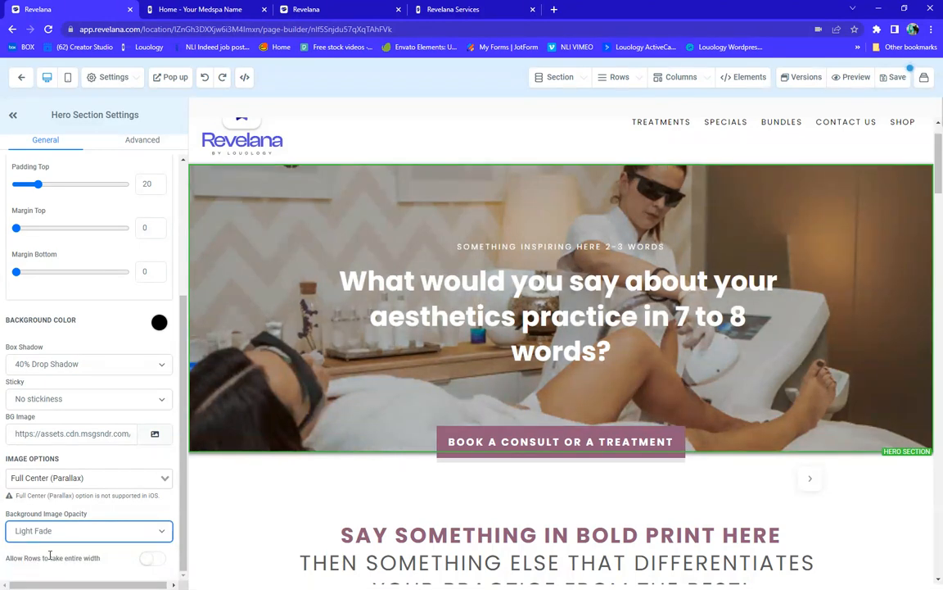
left_click(58, 532)
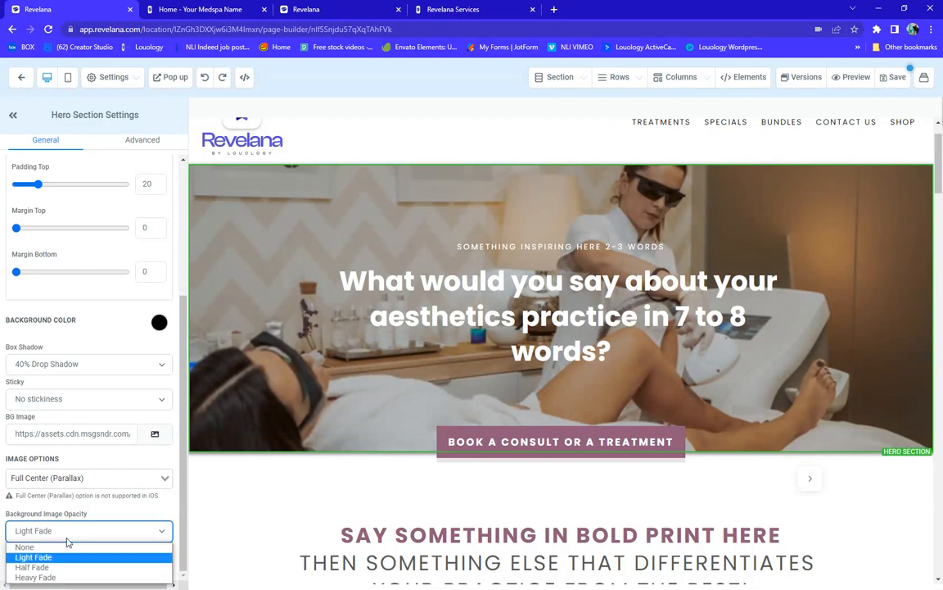
left_click(33, 566)
left_click(106, 532)
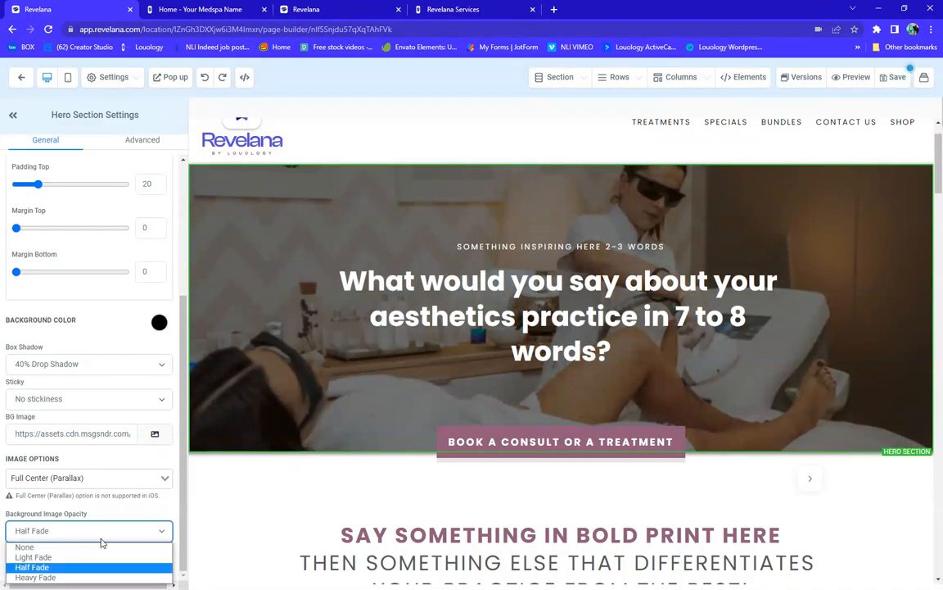
left_click(56, 578)
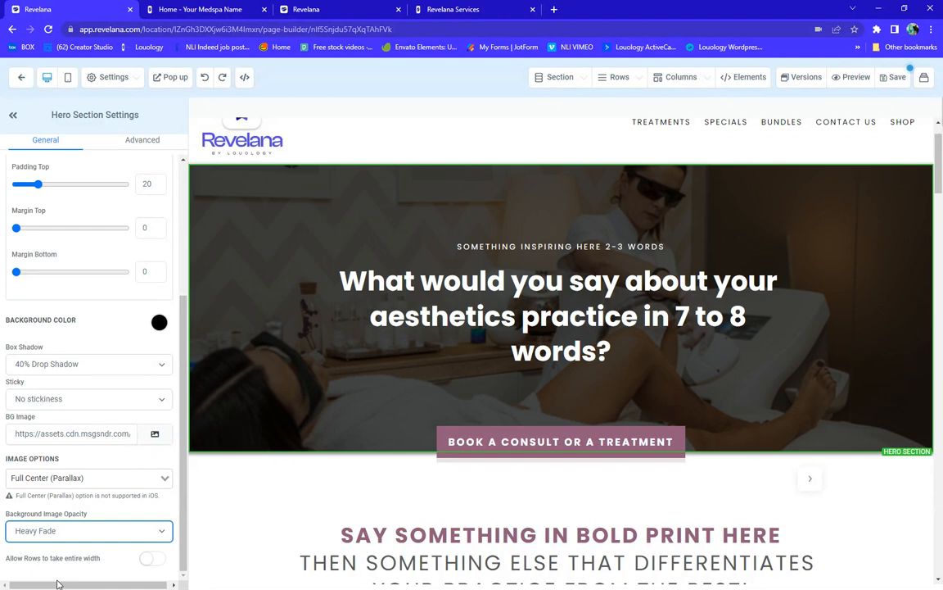
left_click(71, 531)
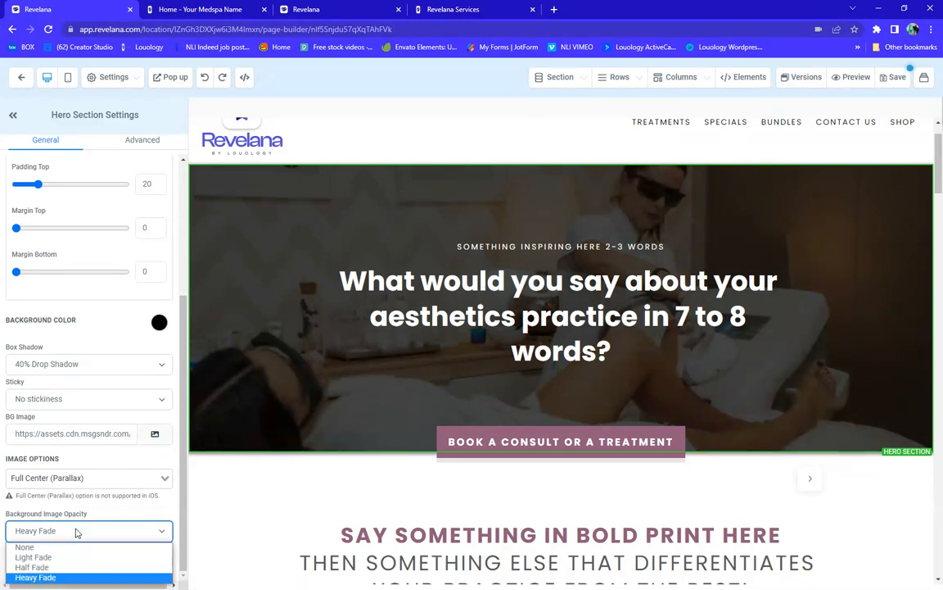
left_click(44, 559)
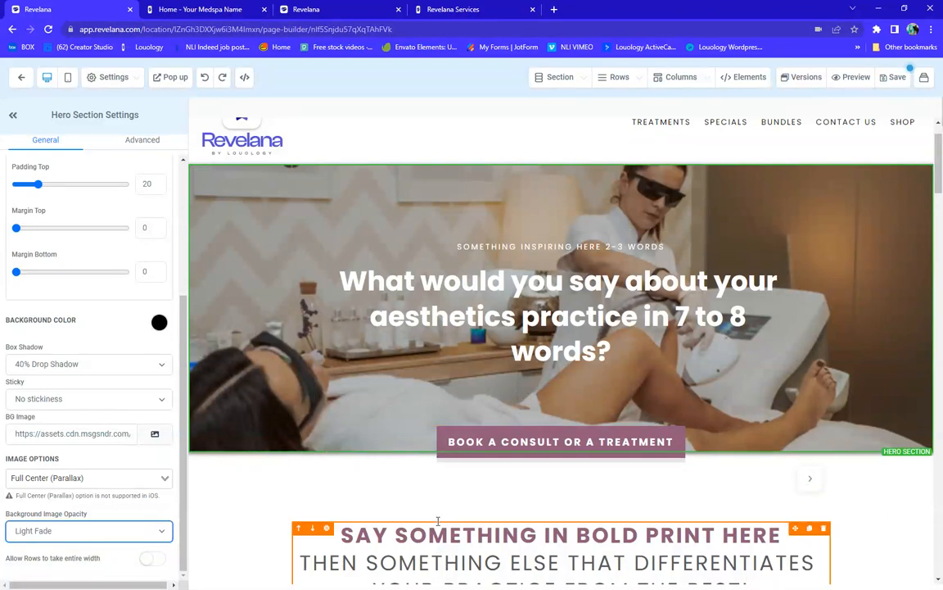
Select the bold first line of the headline above the treatments and start a custom Bold Text Color
scroll(335, 478, "down", 3)
left_click(479, 344)
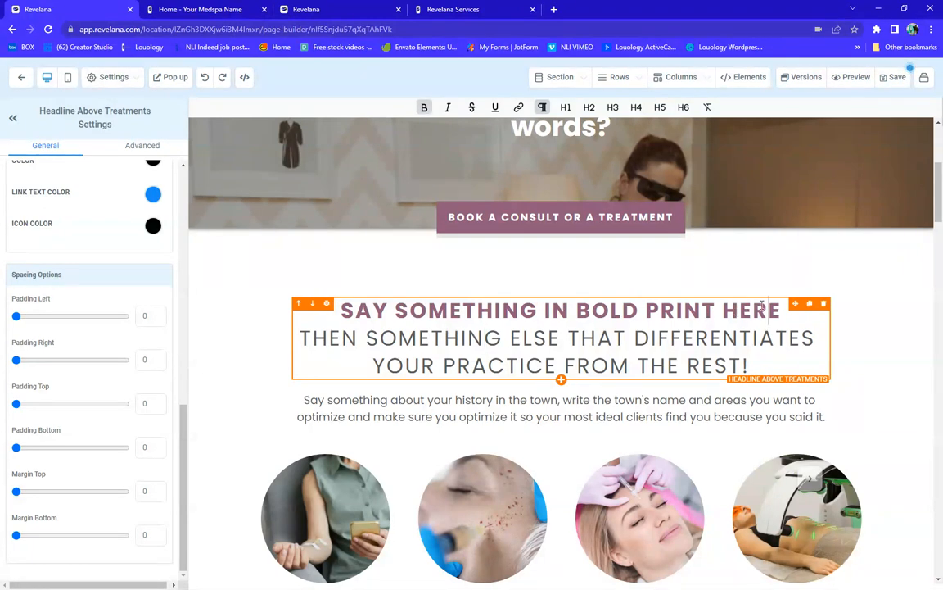
left_click_drag(768, 310, 339, 310)
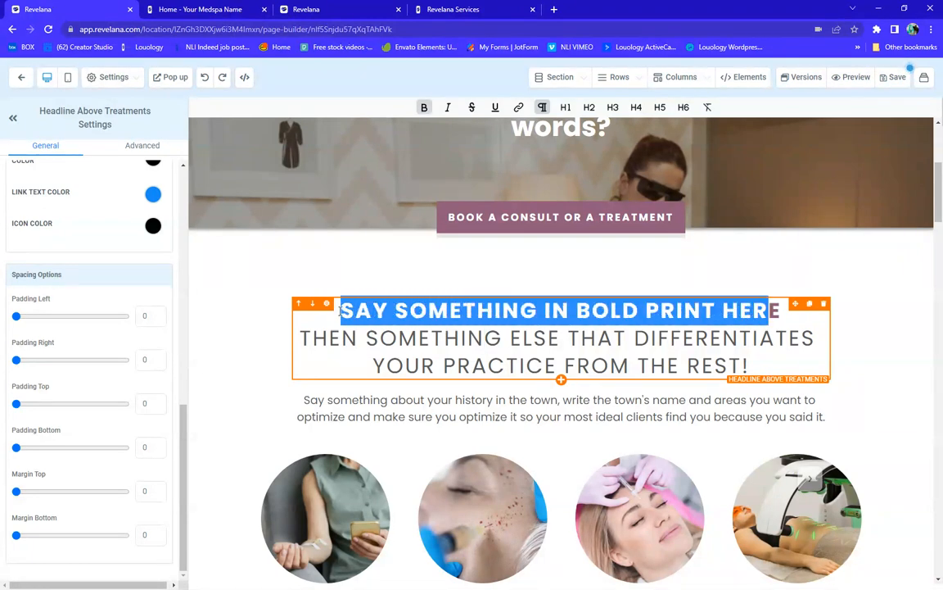
scroll(123, 364, "up", 4)
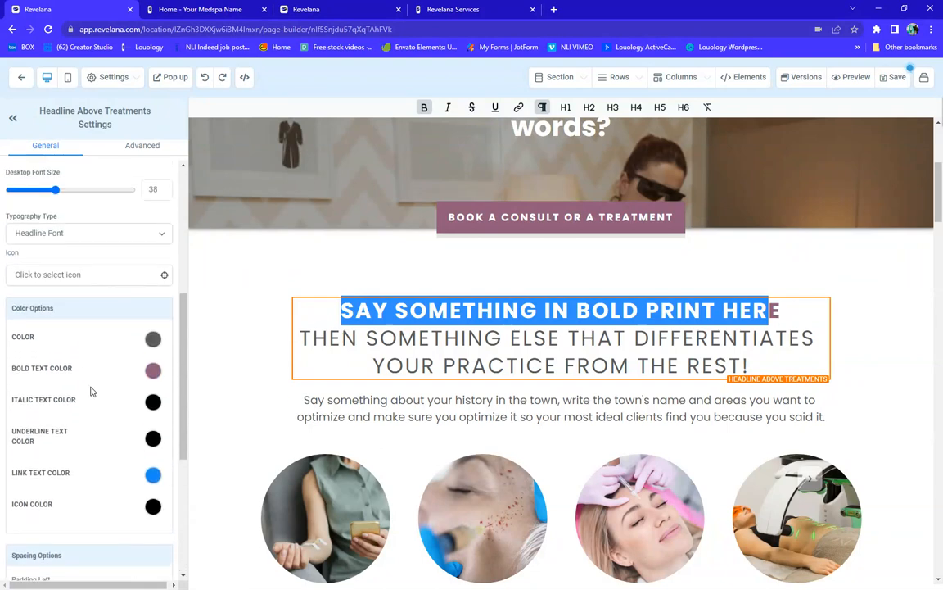
left_click(152, 373)
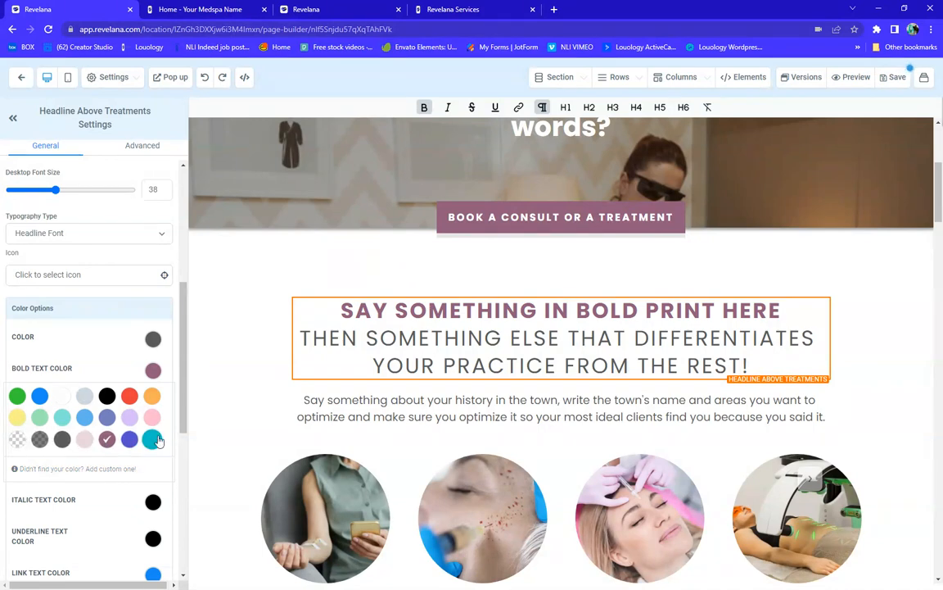
left_click(100, 472)
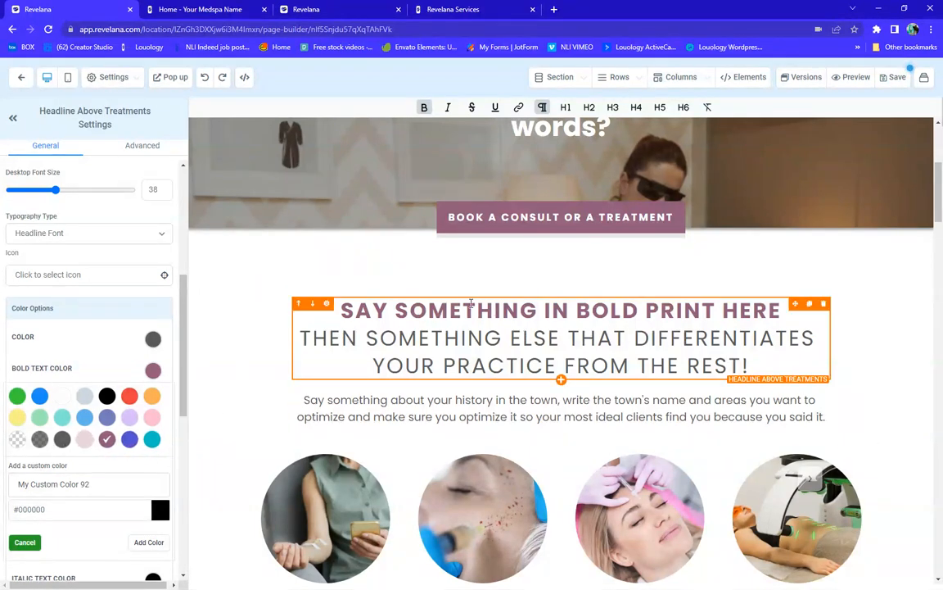
Try a black background on the Book a Consult or Treatment button, then restore mauve
left_click(557, 220)
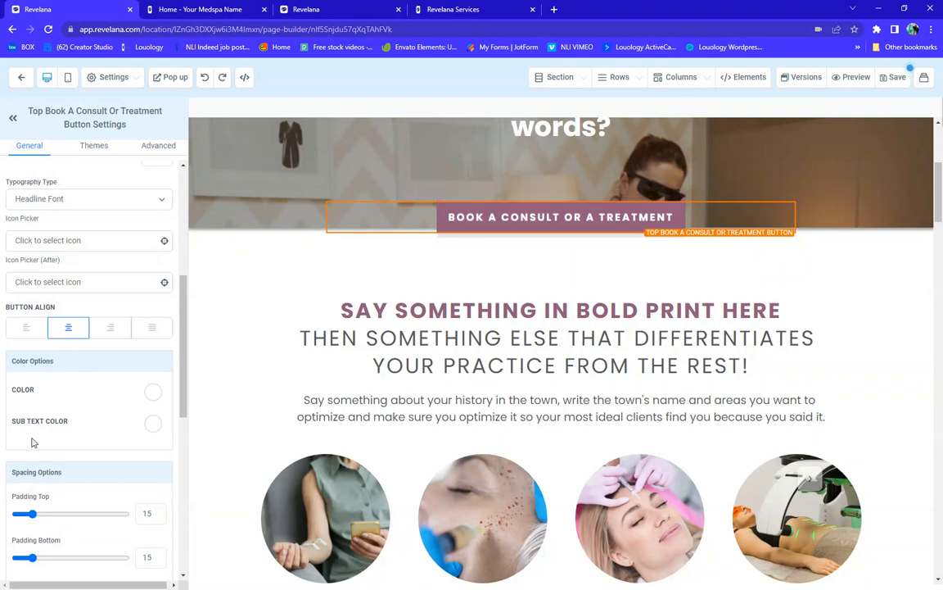
scroll(65, 447, "down", 3)
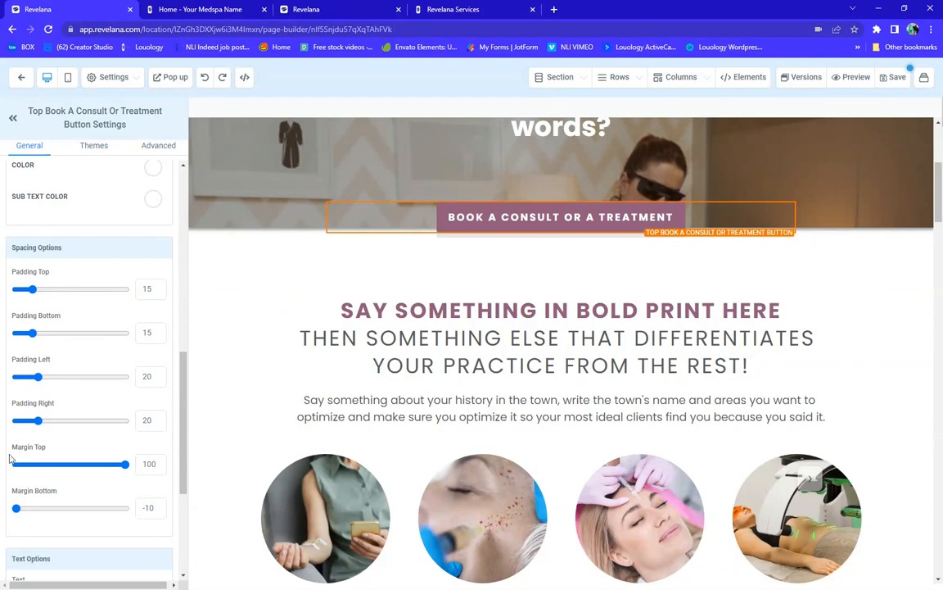
scroll(143, 362, "down", 3)
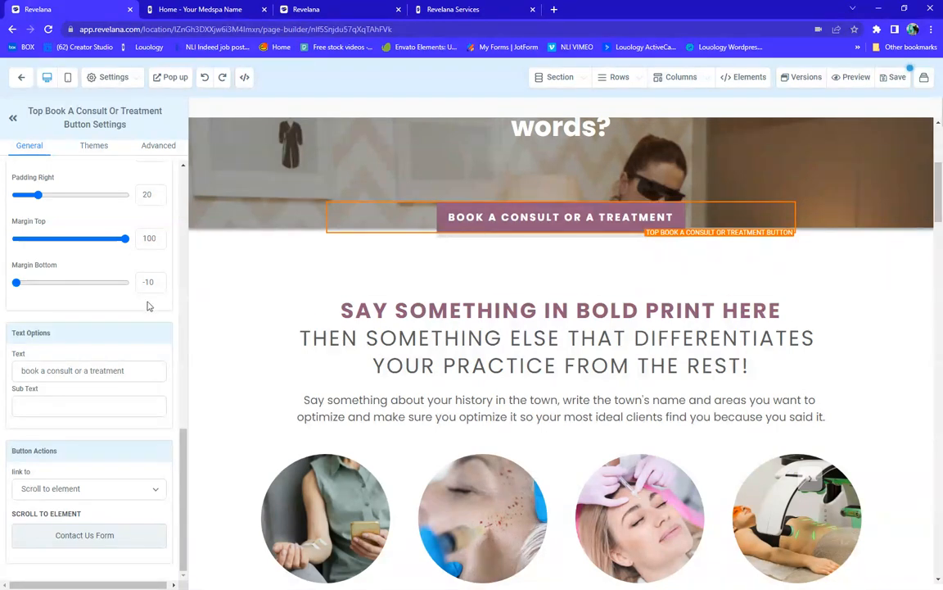
scroll(127, 295, "up", 10)
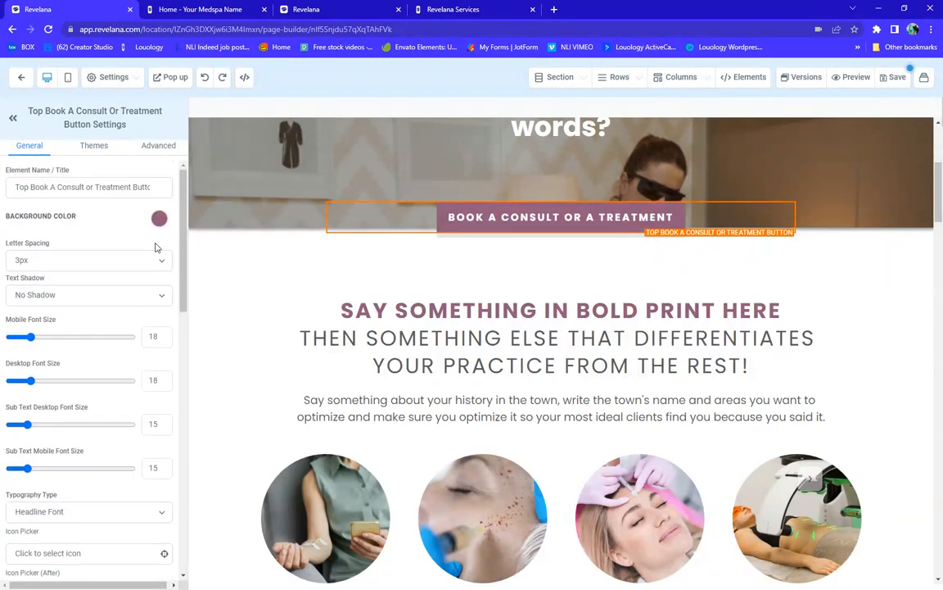
left_click(159, 220)
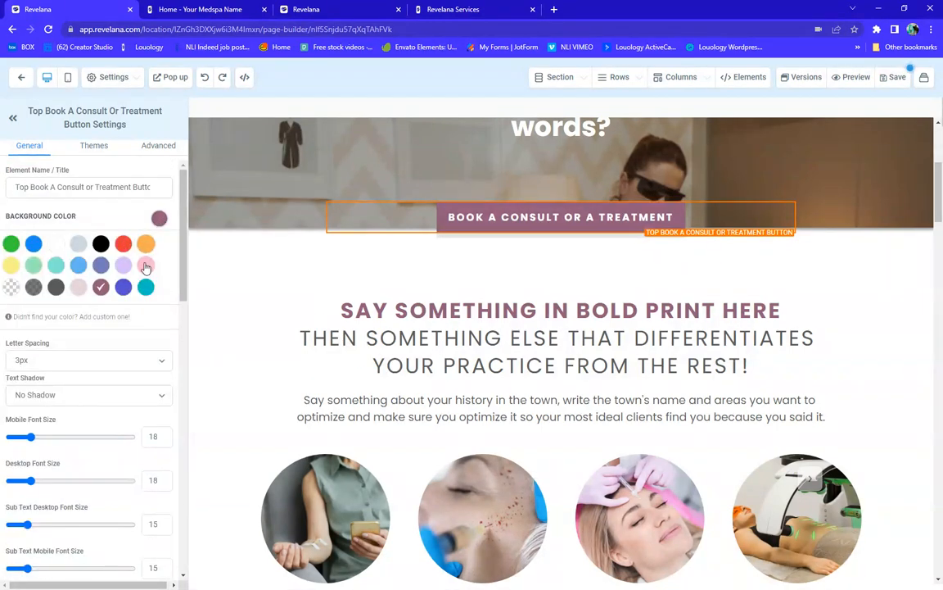
left_click(100, 244)
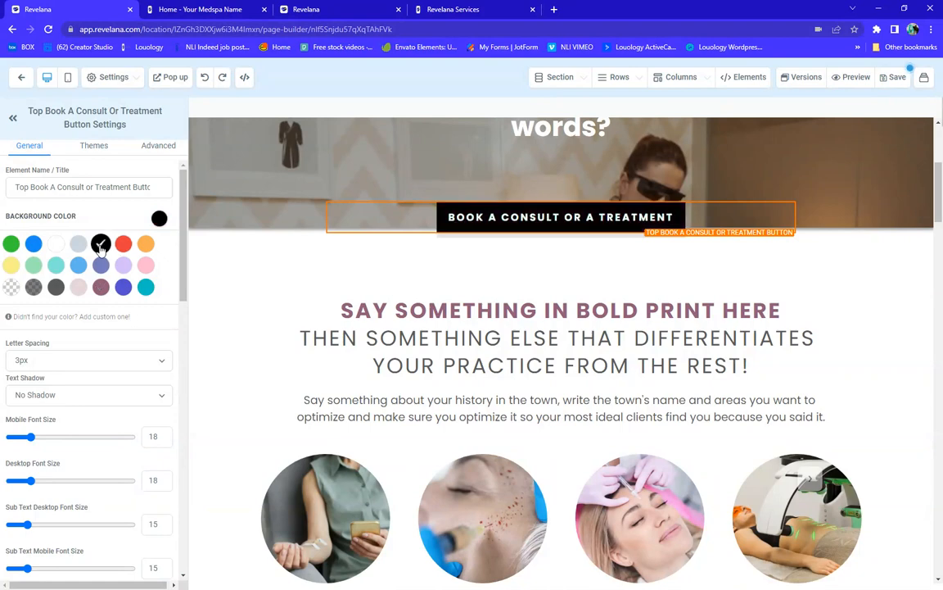
left_click(100, 287)
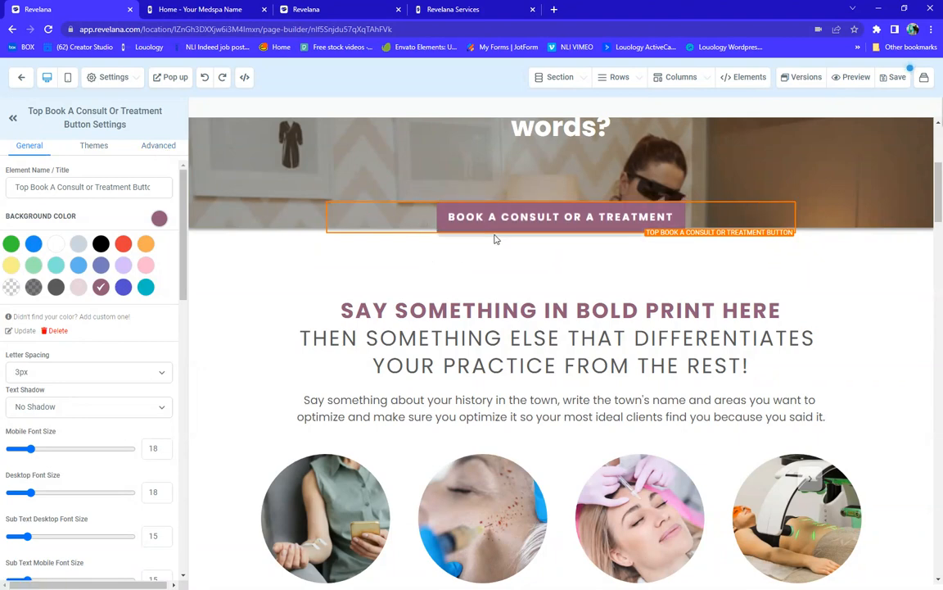
left_click(158, 152)
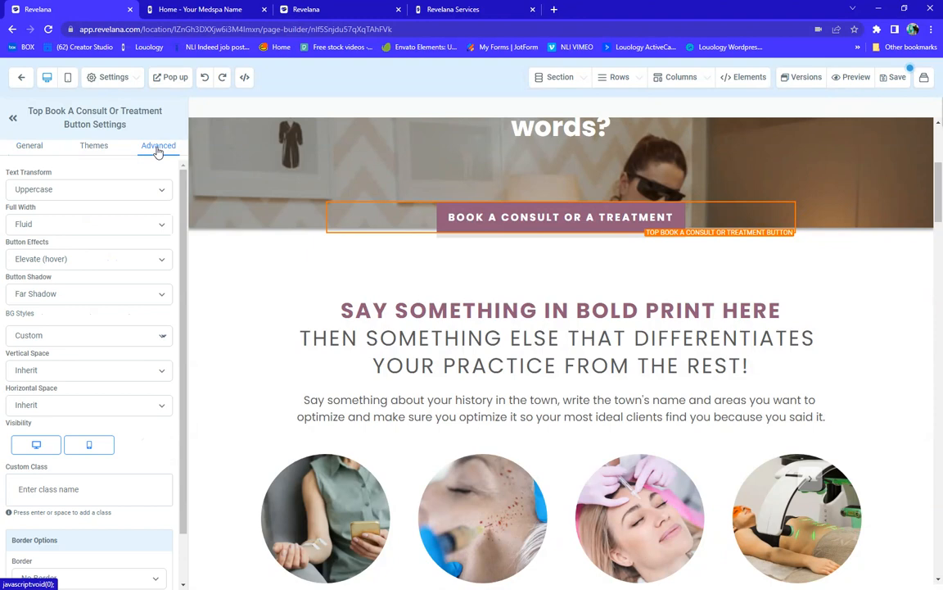
Try Capitalize on the button text, then switch it back to uppercase
left_click(77, 191)
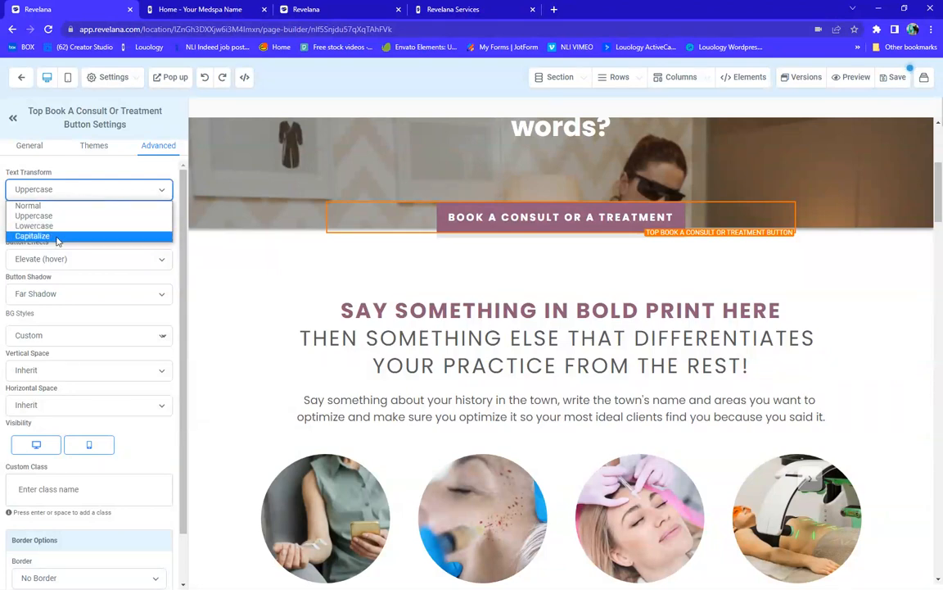
left_click(57, 237)
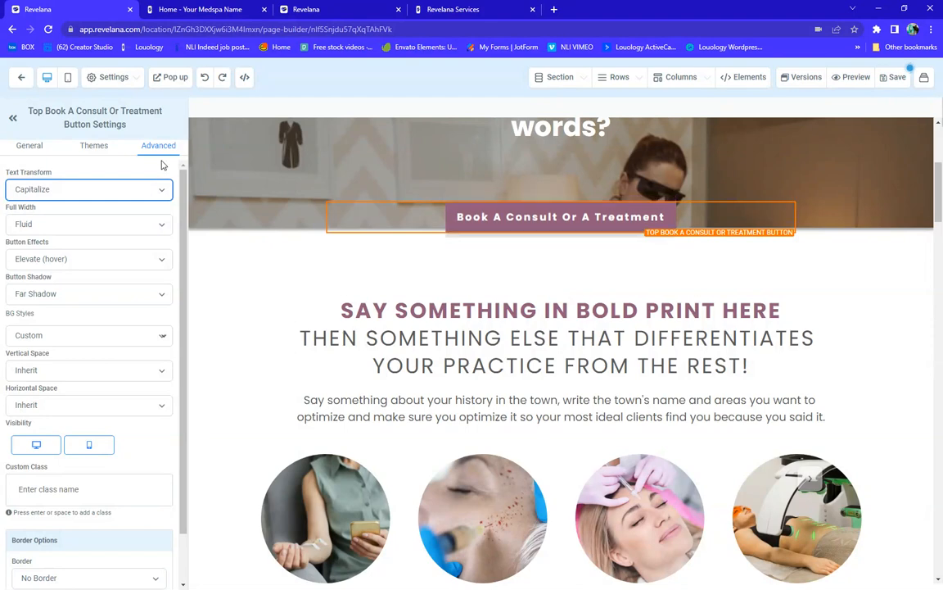
left_click(162, 191)
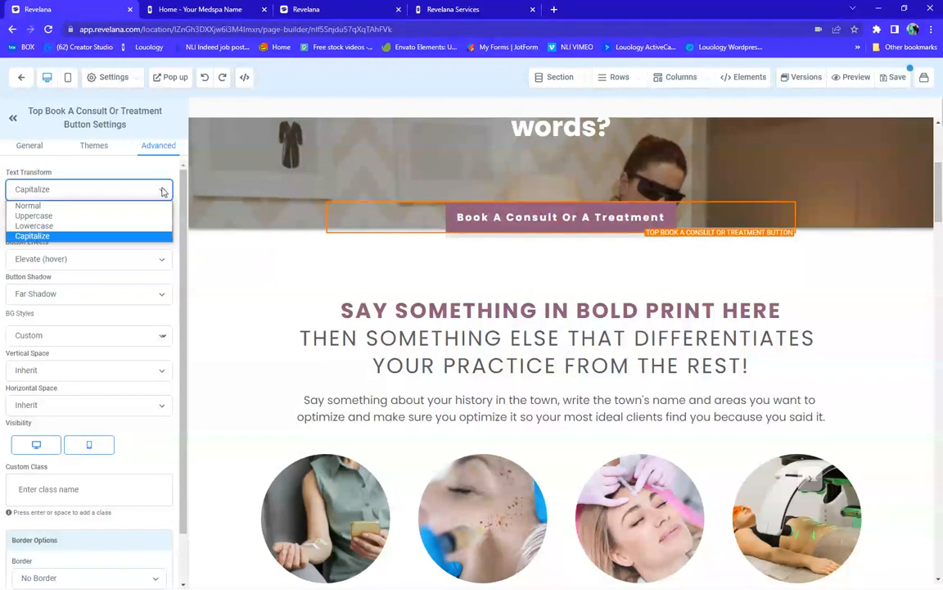
left_click(53, 217)
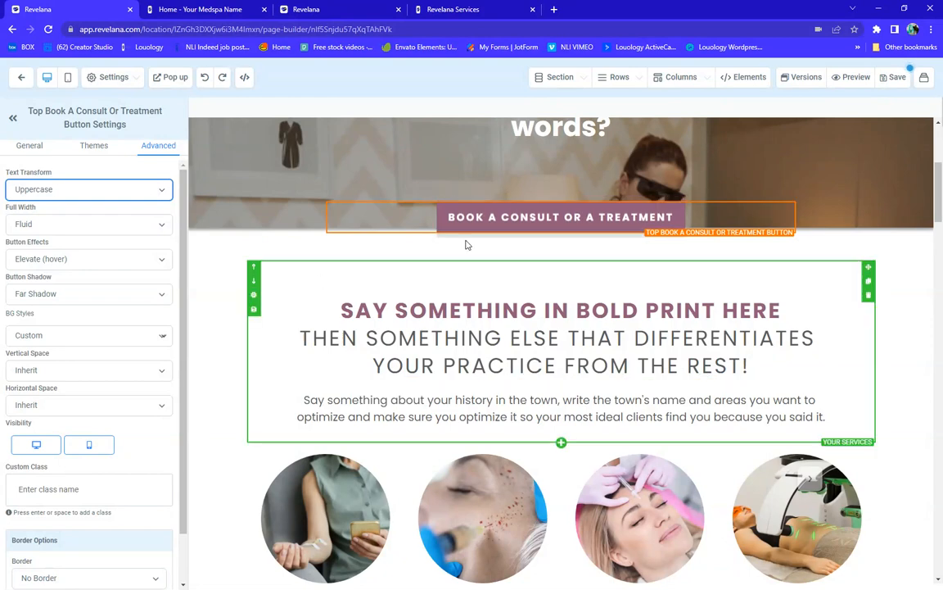
Try Glow, Rocking, Bounce and Wobble button animations, then restore Elevate on hover
left_click(576, 218)
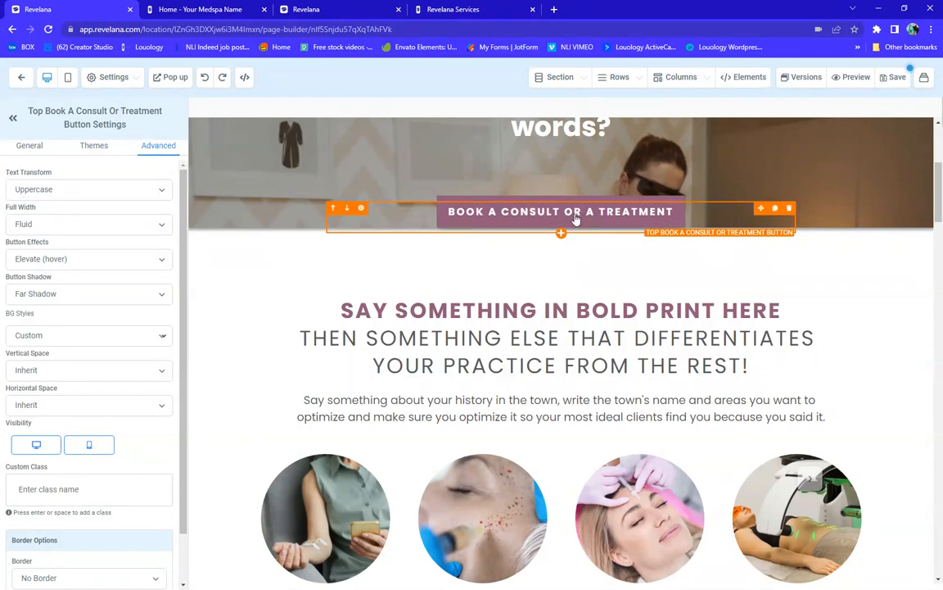
left_click(103, 262)
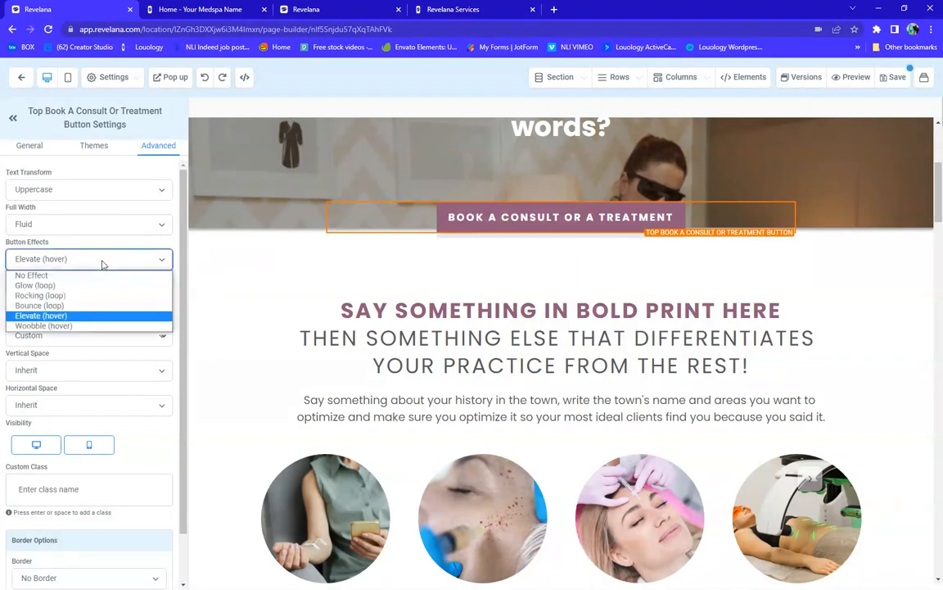
left_click(52, 286)
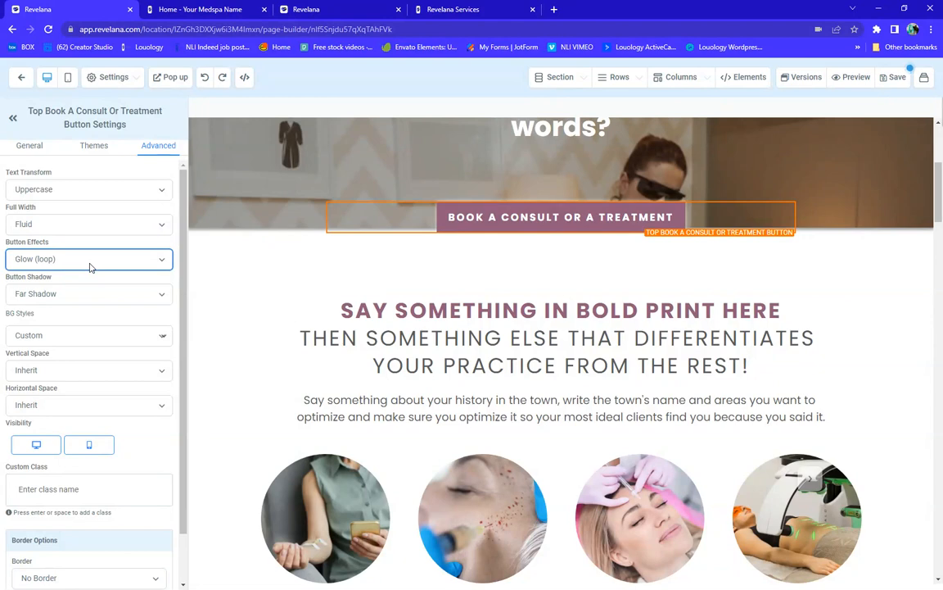
left_click(89, 269)
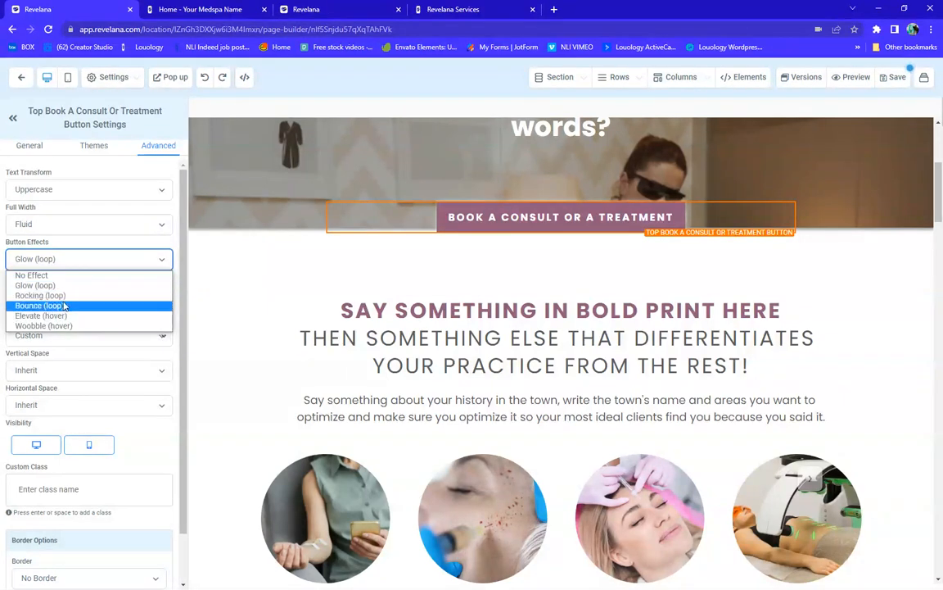
left_click(68, 299)
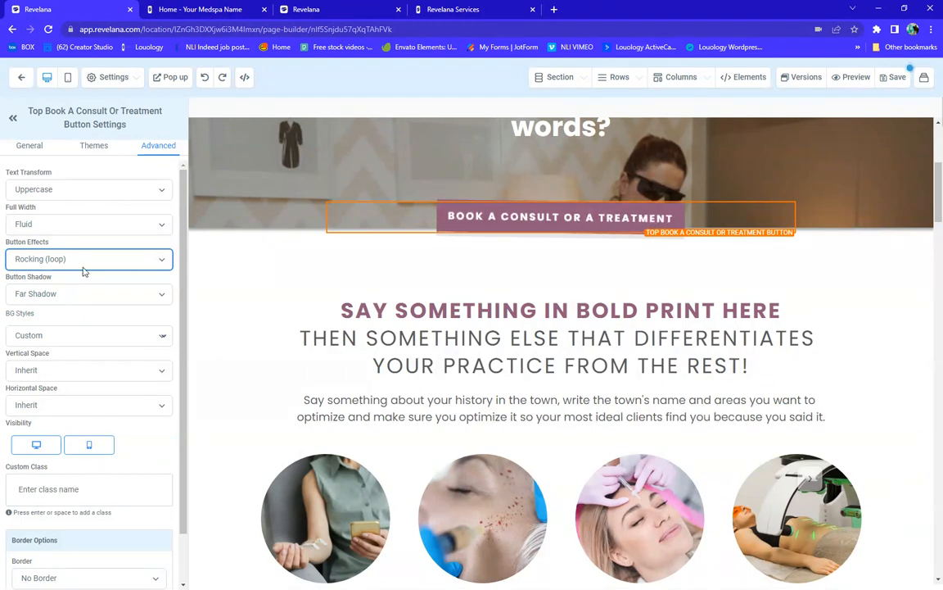
left_click(90, 268)
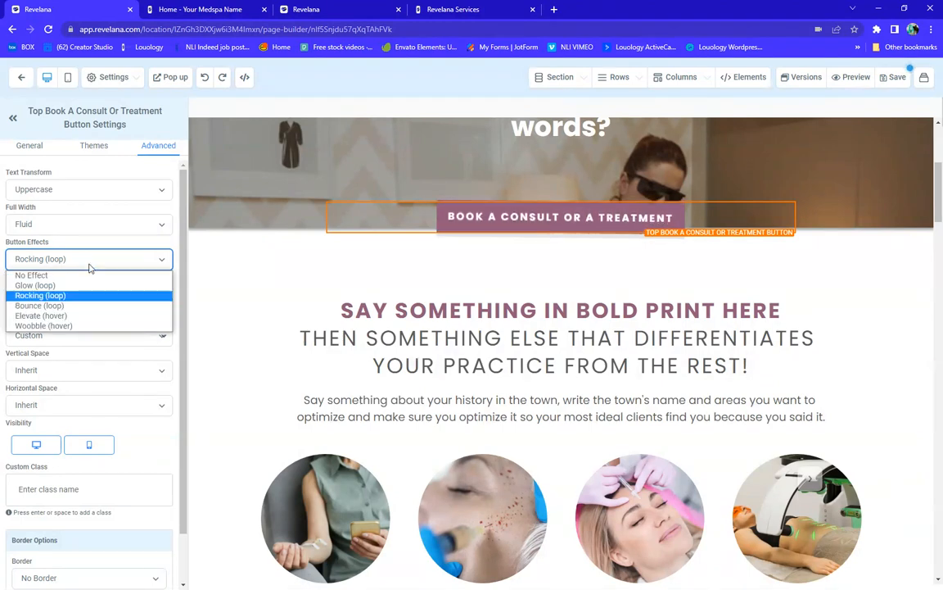
left_click(52, 306)
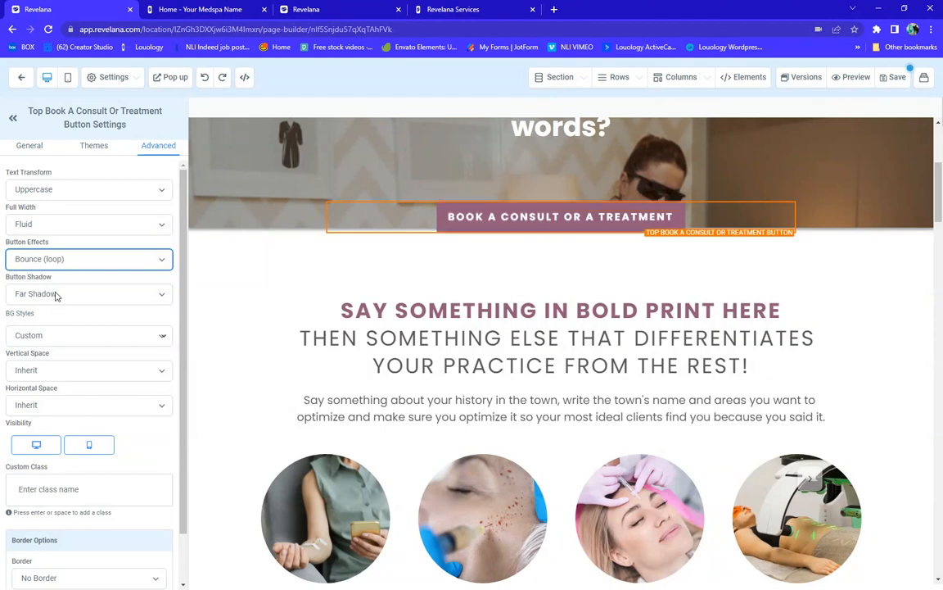
left_click(88, 262)
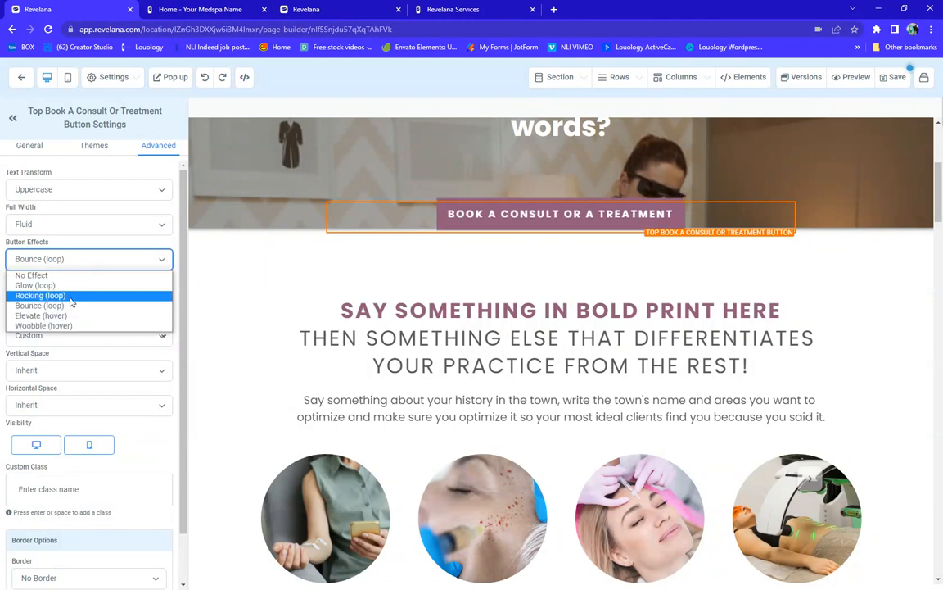
left_click(50, 326)
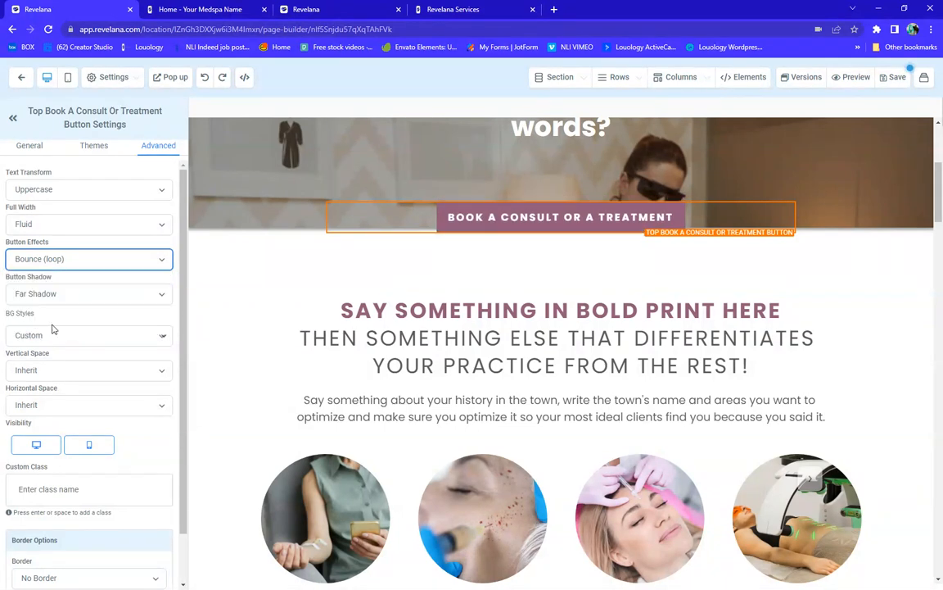
left_click(82, 260)
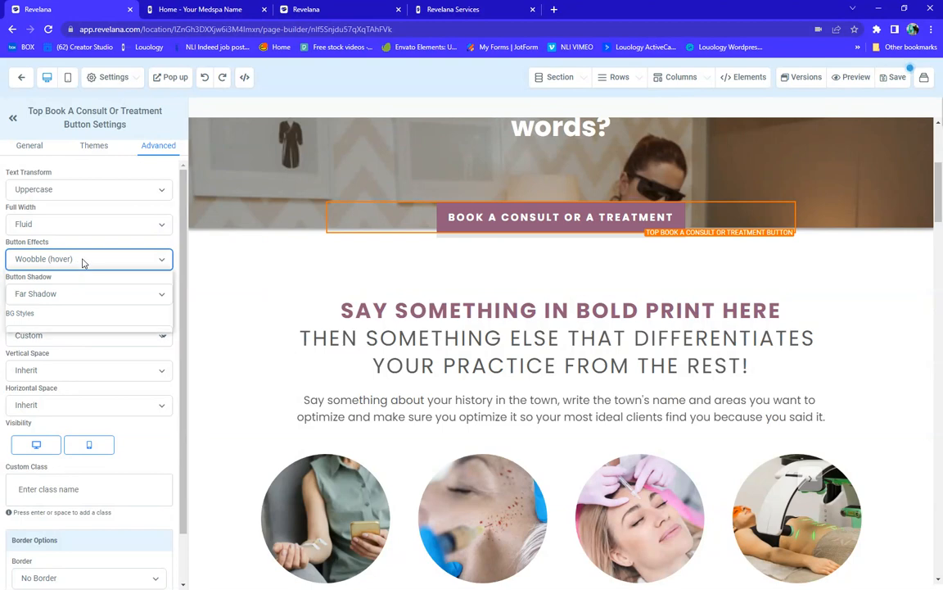
left_click(53, 317)
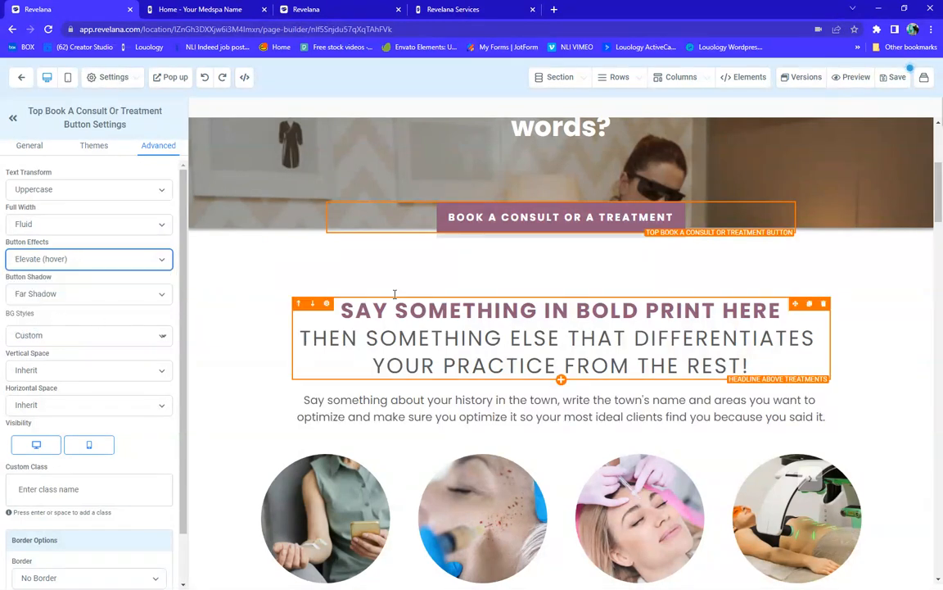
Keep the Far Shadow, and try Fill Width before returning the button to Fluid width
left_click(83, 294)
left_click(82, 294)
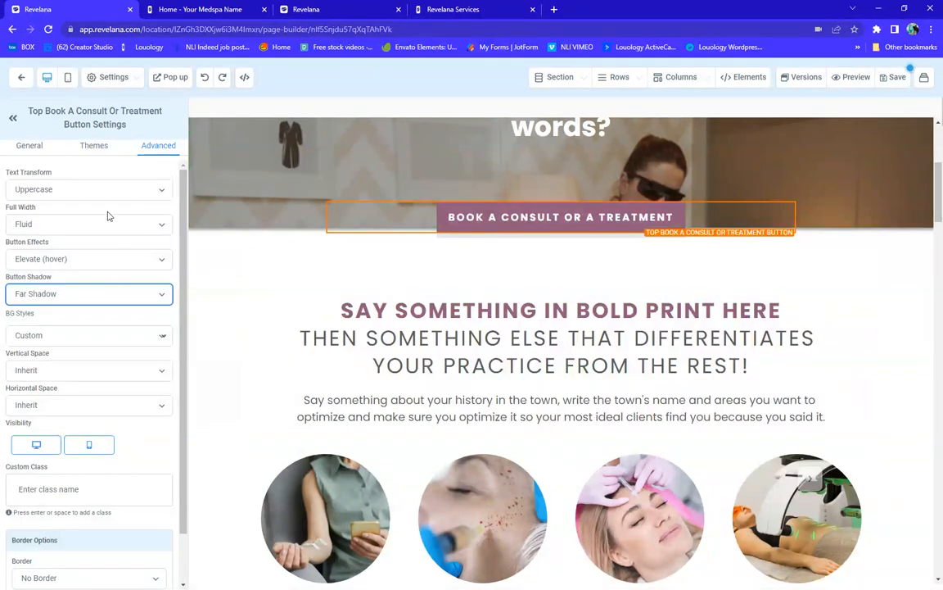
left_click(527, 219)
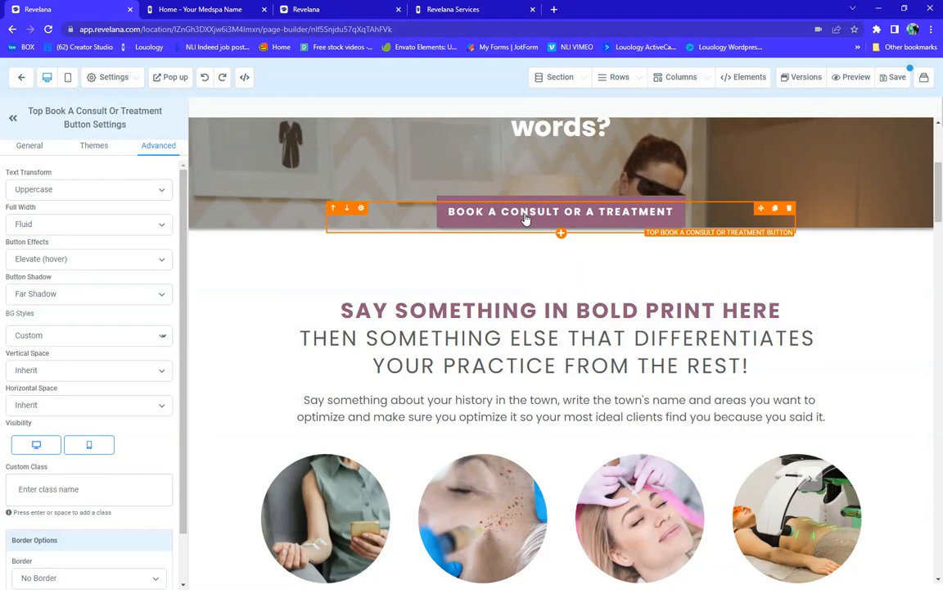
left_click(62, 225)
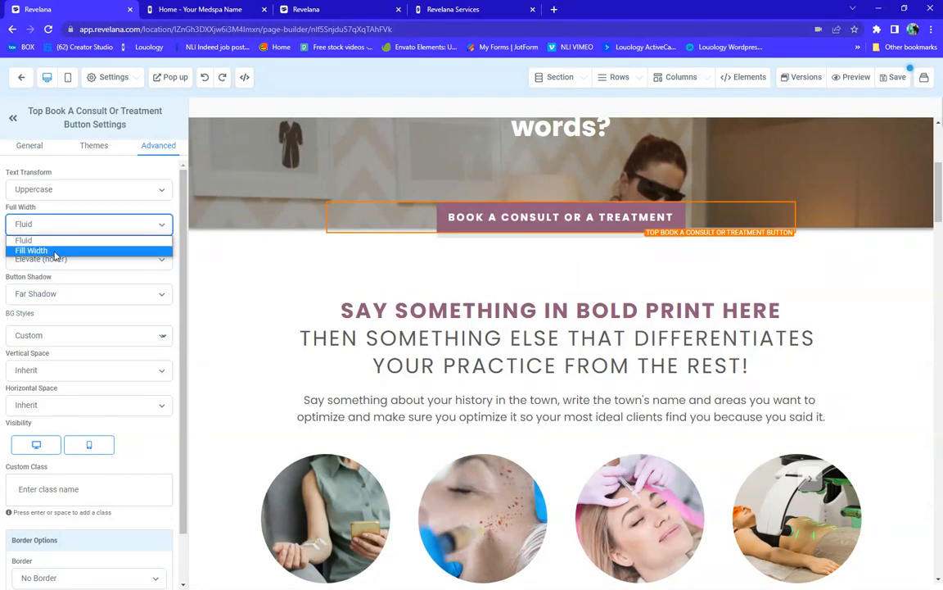
left_click(55, 250)
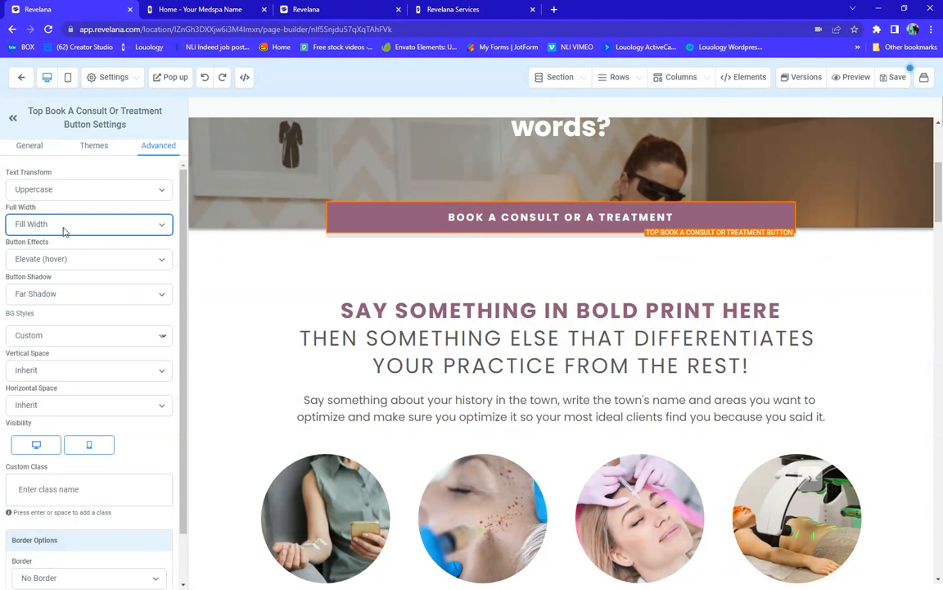
left_click(57, 219)
left_click(52, 240)
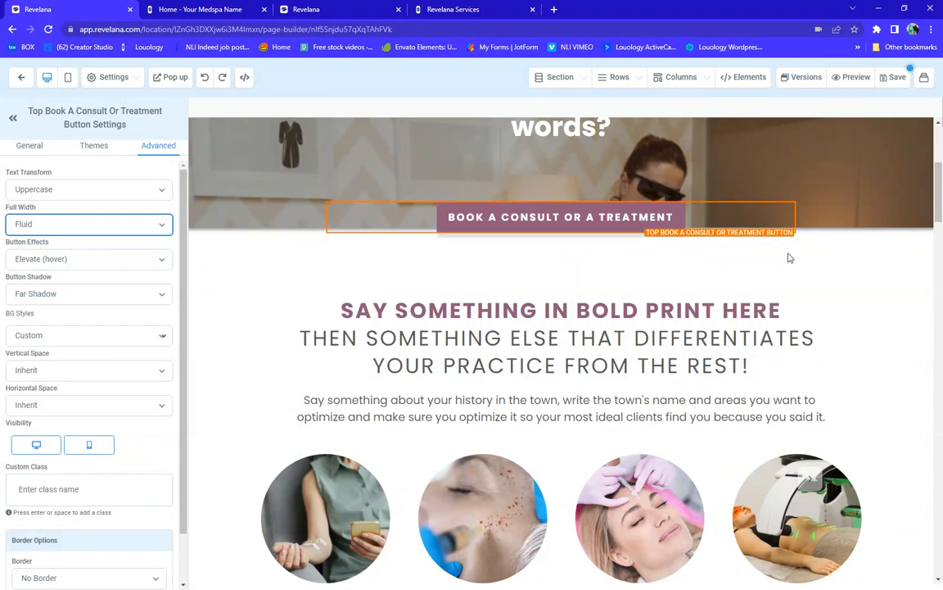
left_click(522, 337)
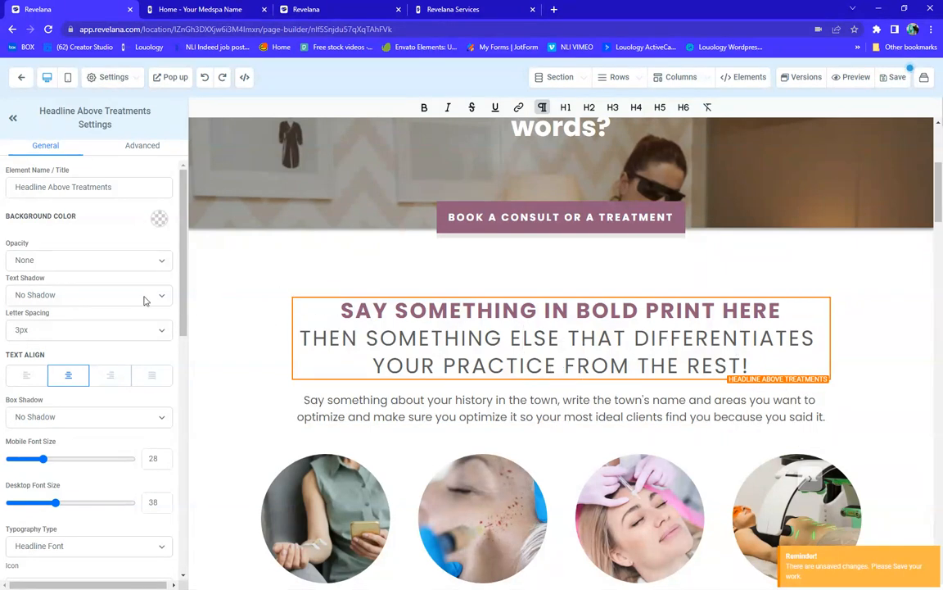
scroll(66, 269, "down", 6)
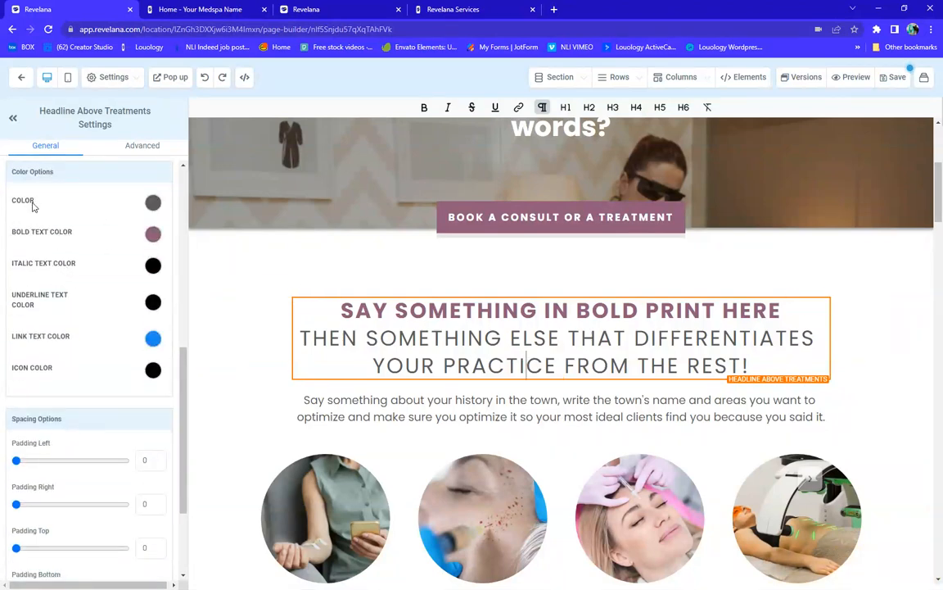
left_click(152, 207)
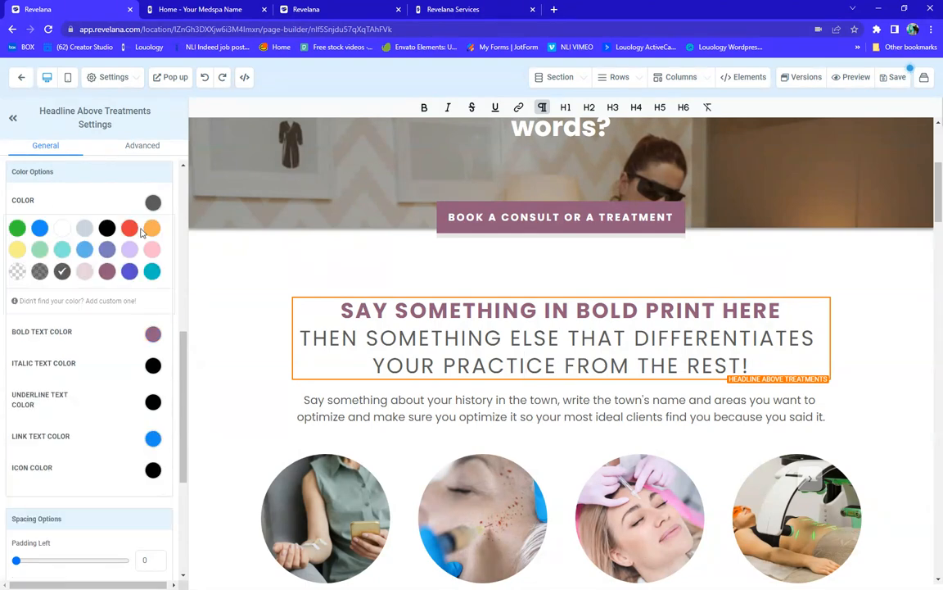
left_click(129, 250)
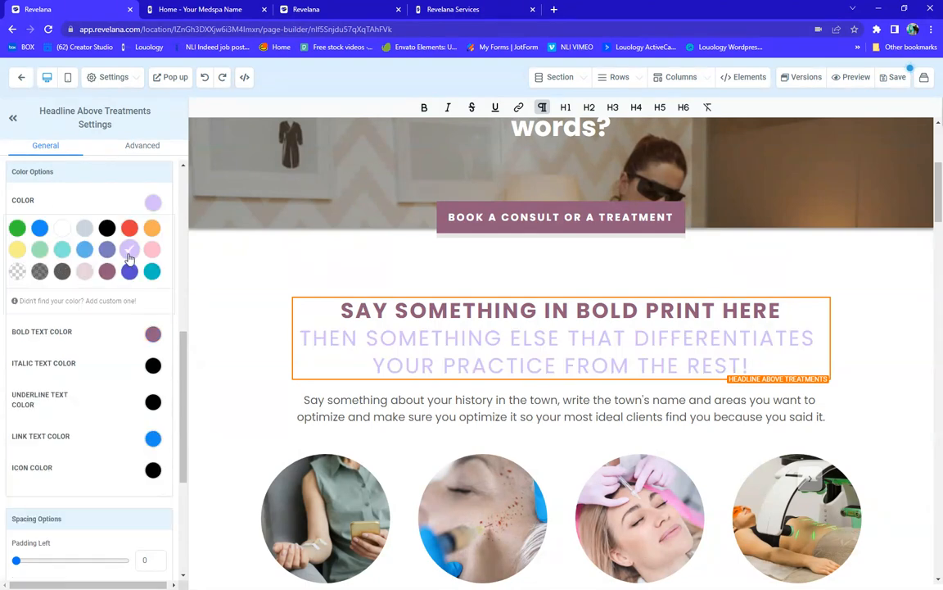
left_click(62, 271)
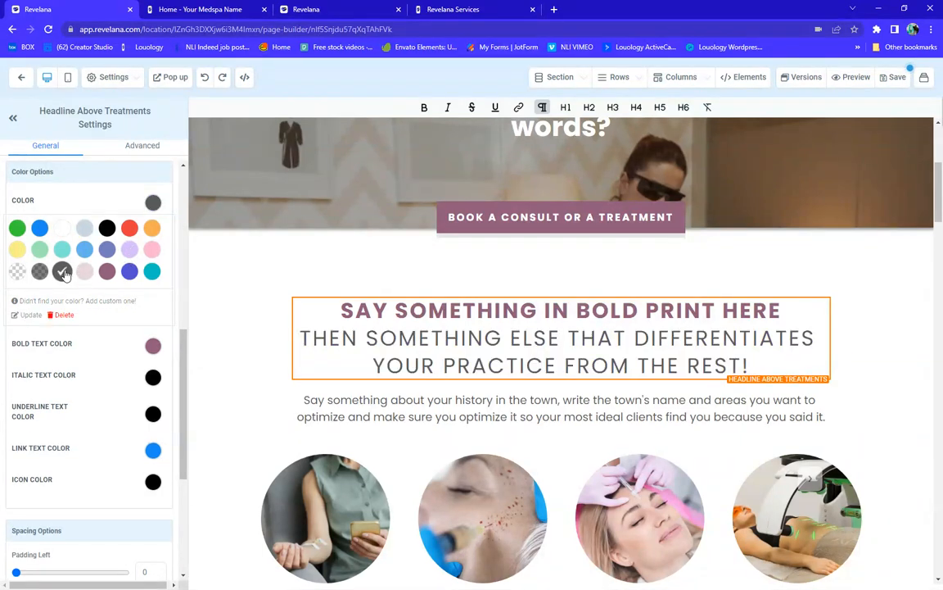
scroll(434, 291, "down", 3)
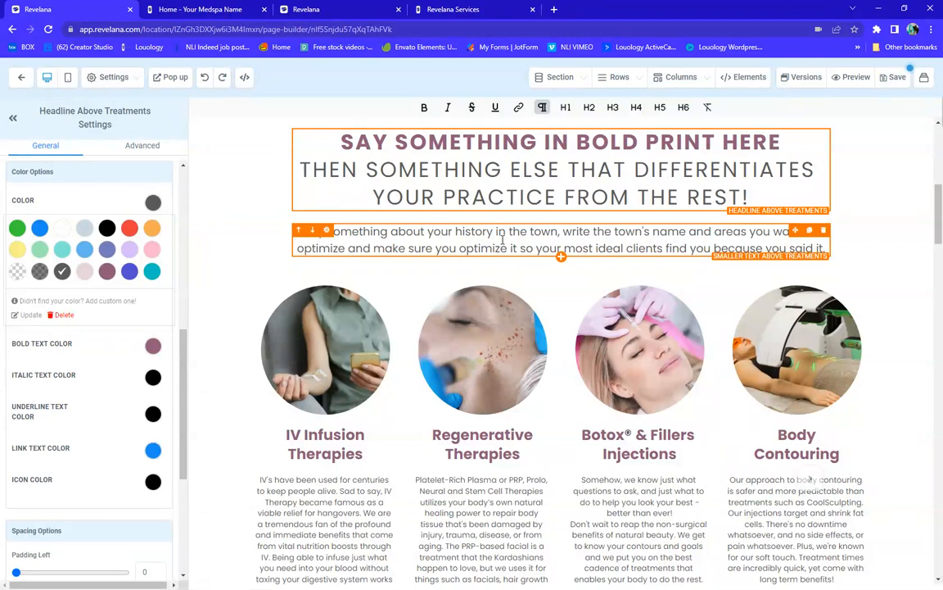
scroll(503, 237, "down", 2)
scroll(318, 186, "down", 2)
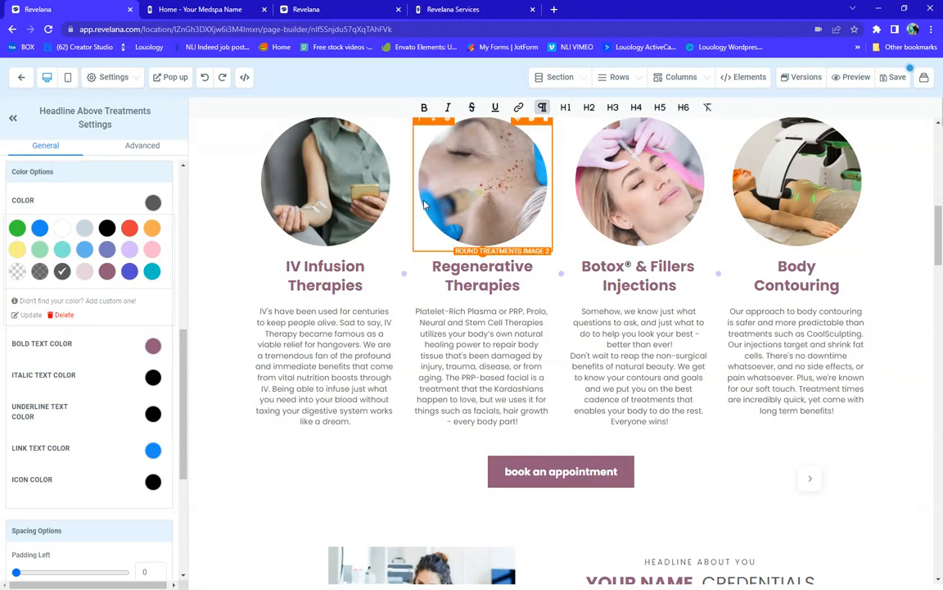
left_click(352, 193)
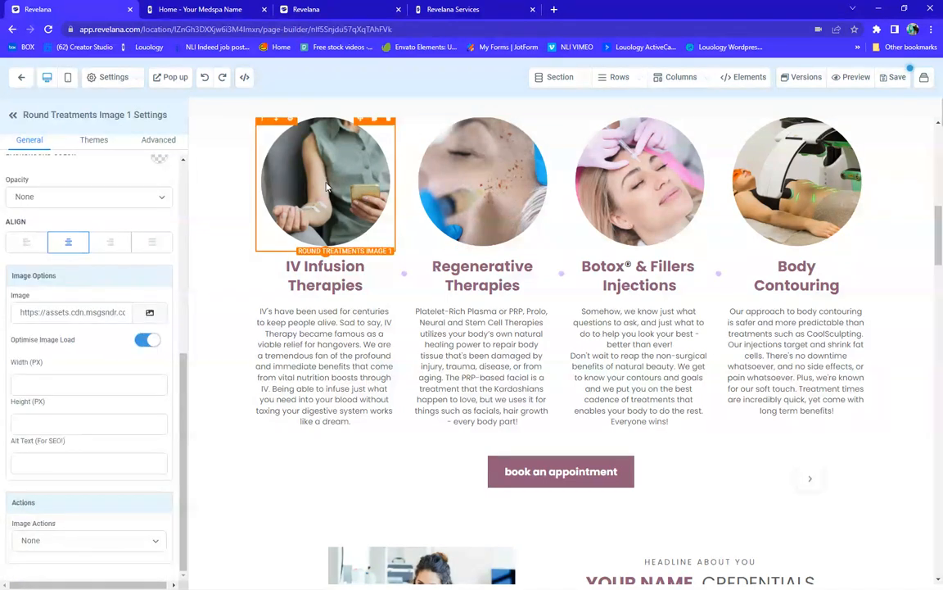
left_click(158, 140)
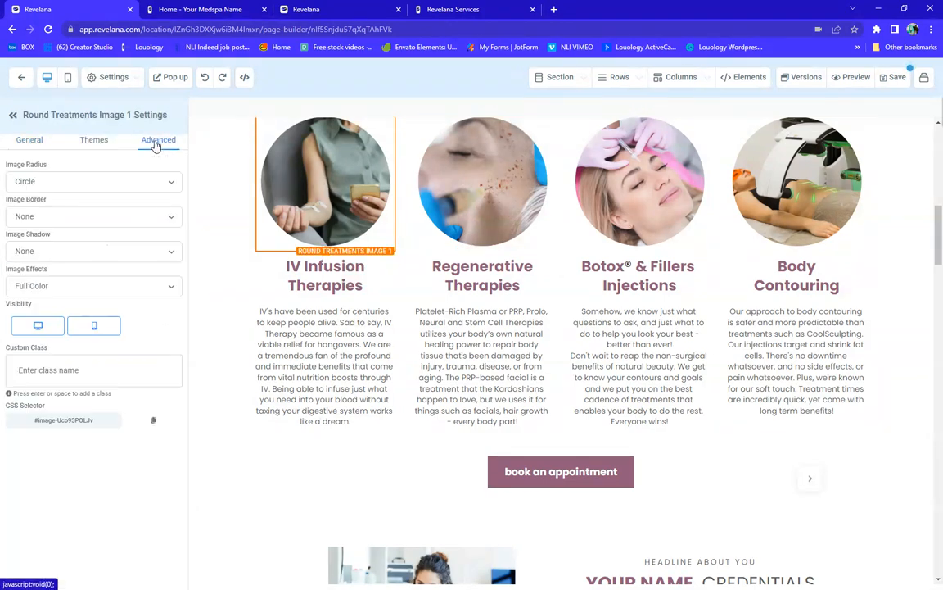
left_click(39, 184)
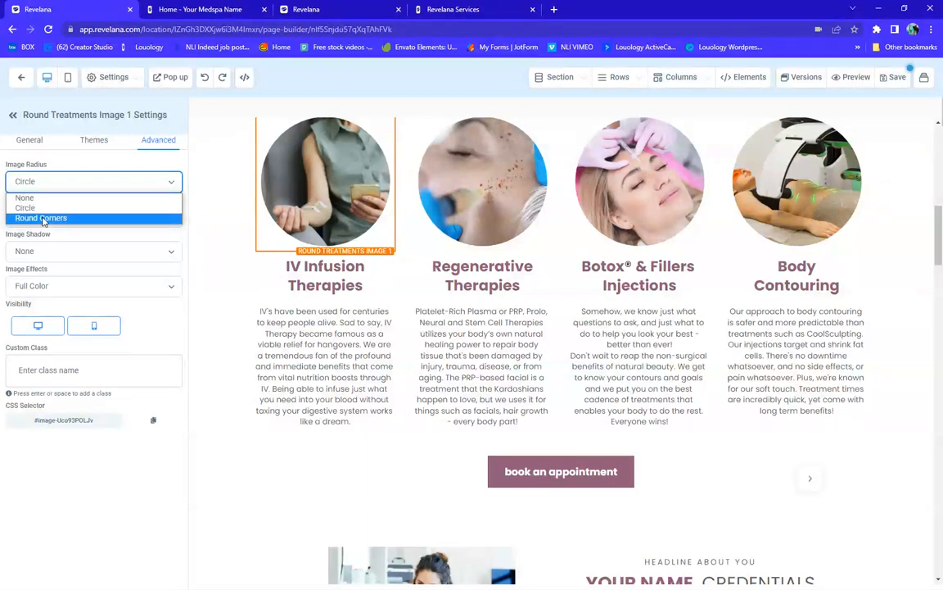
left_click(45, 219)
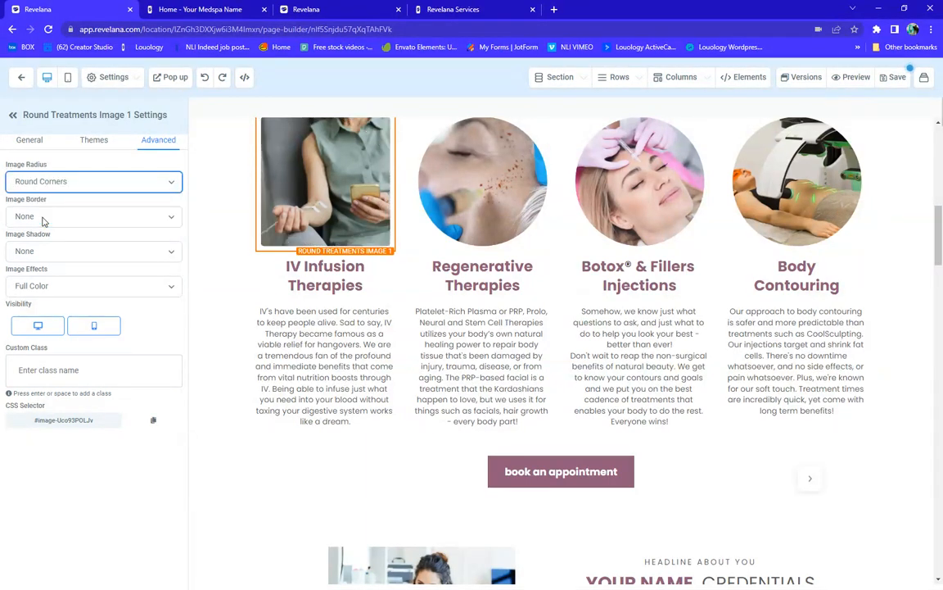
left_click(66, 184)
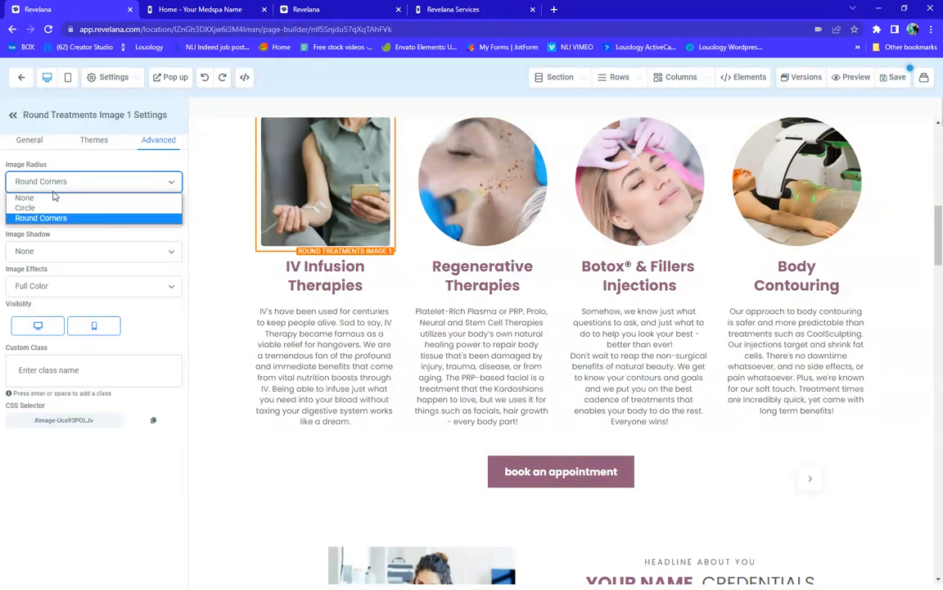
left_click(43, 212)
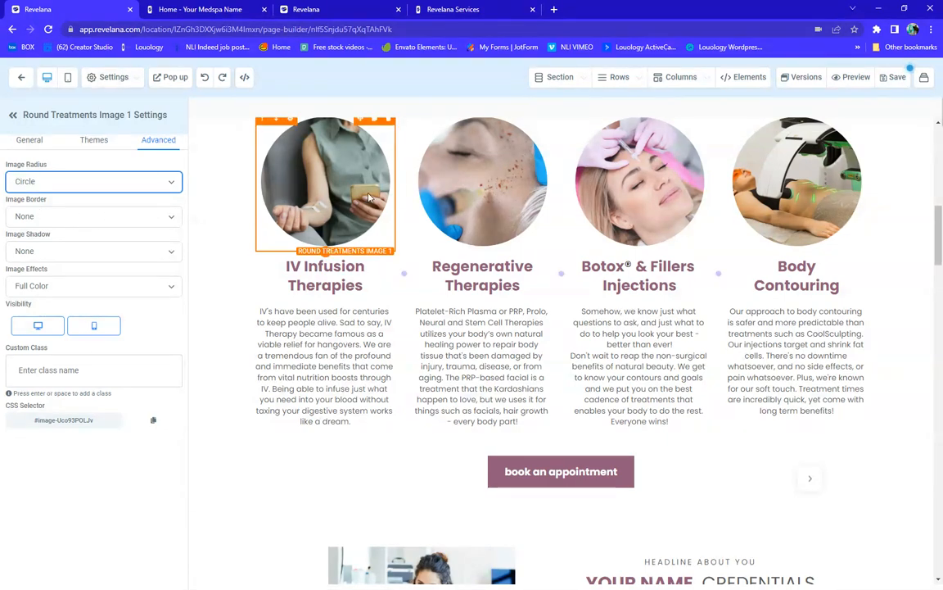
left_click(345, 279)
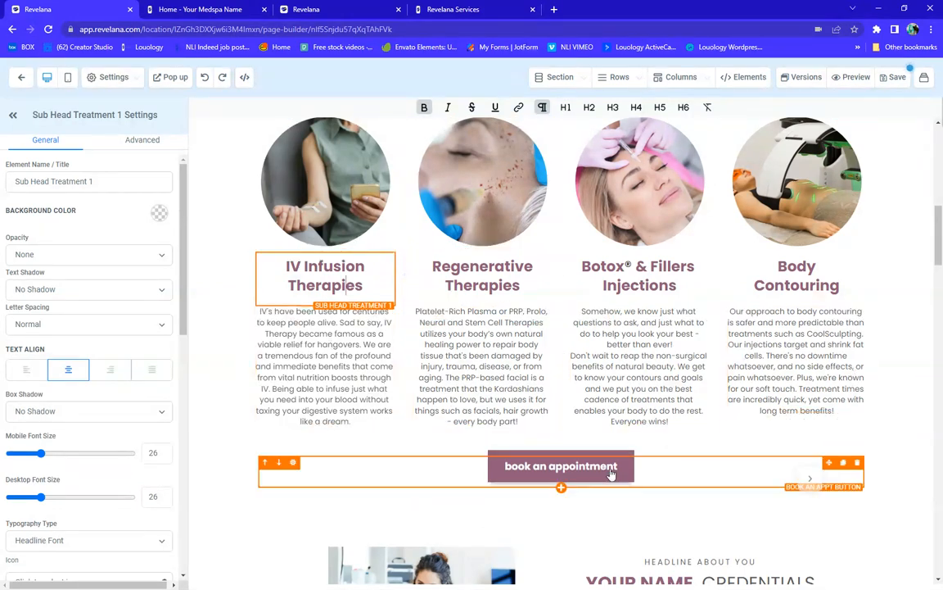
scroll(594, 478, "down", 5)
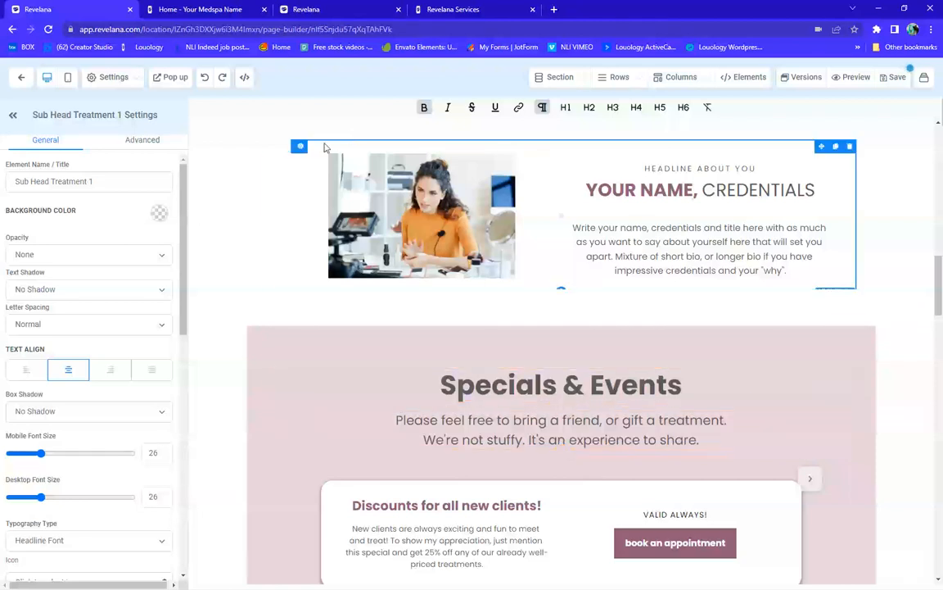
Delete the Photo of You image beside the credentials bio and add a Video element there
left_click(412, 226)
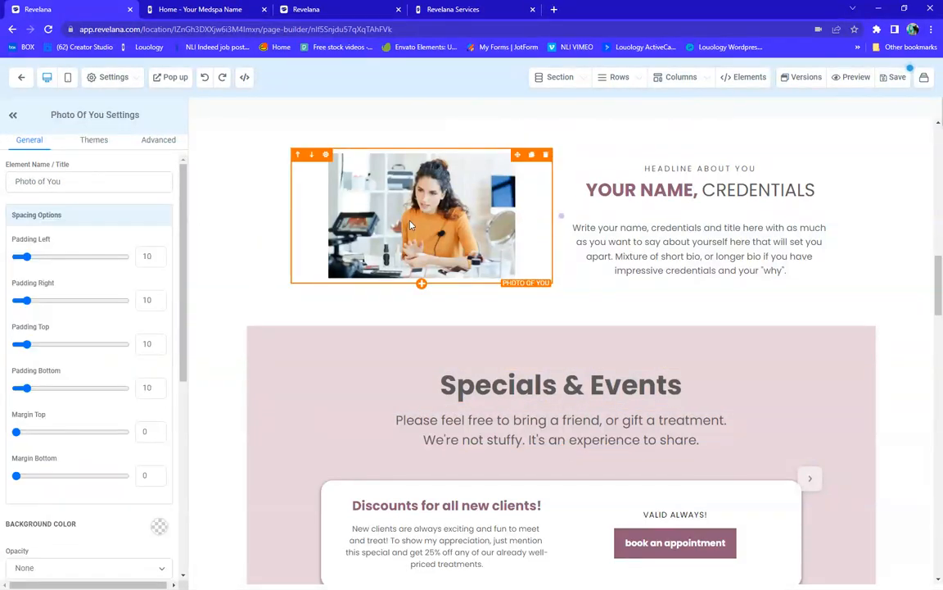
left_click(546, 156)
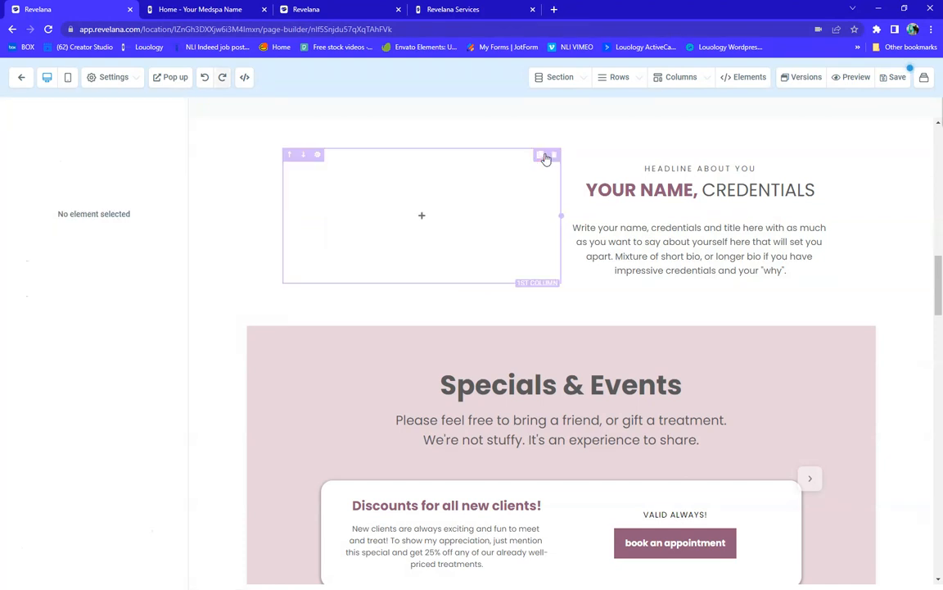
left_click(413, 217)
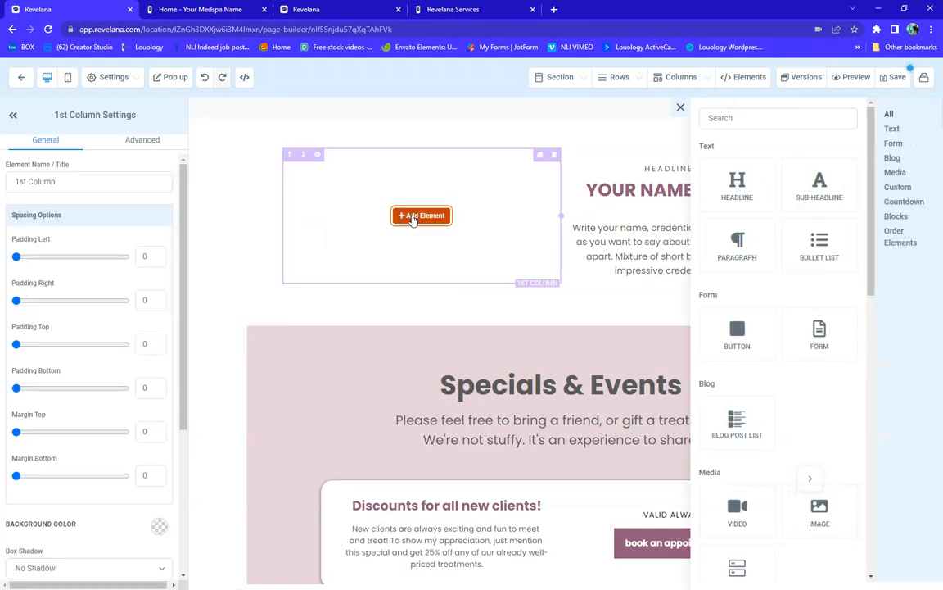
left_click(737, 508)
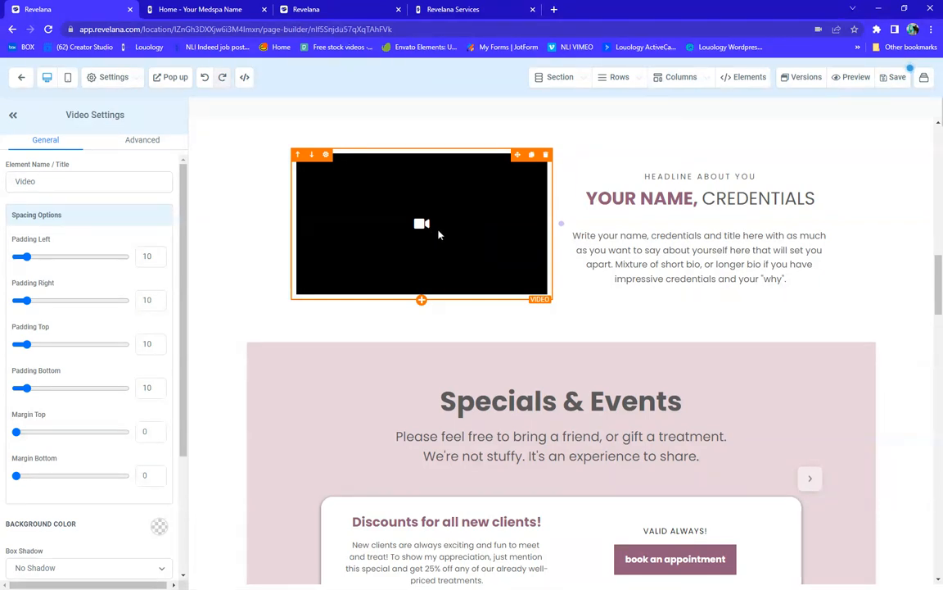
scroll(85, 224, "down", 2)
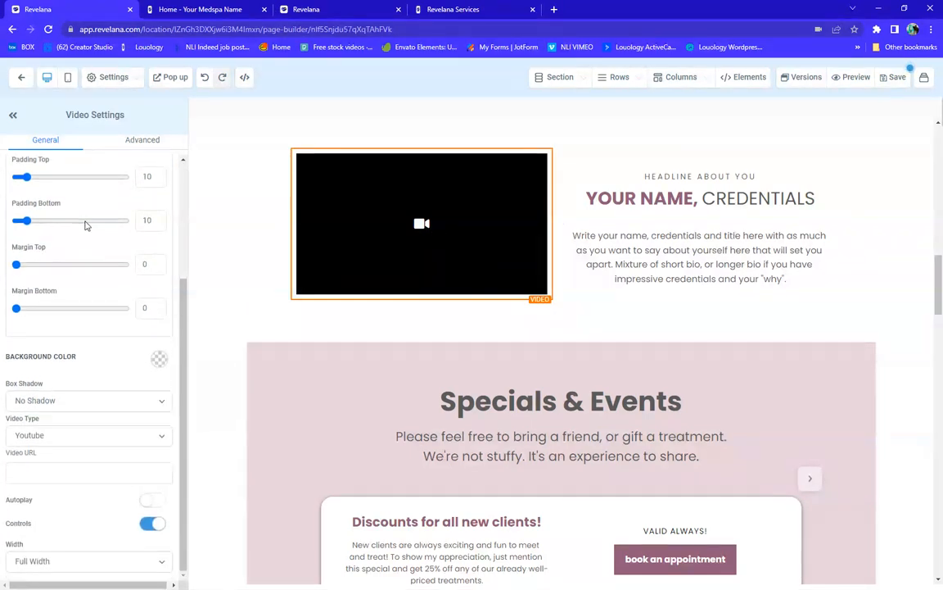
left_click(54, 441)
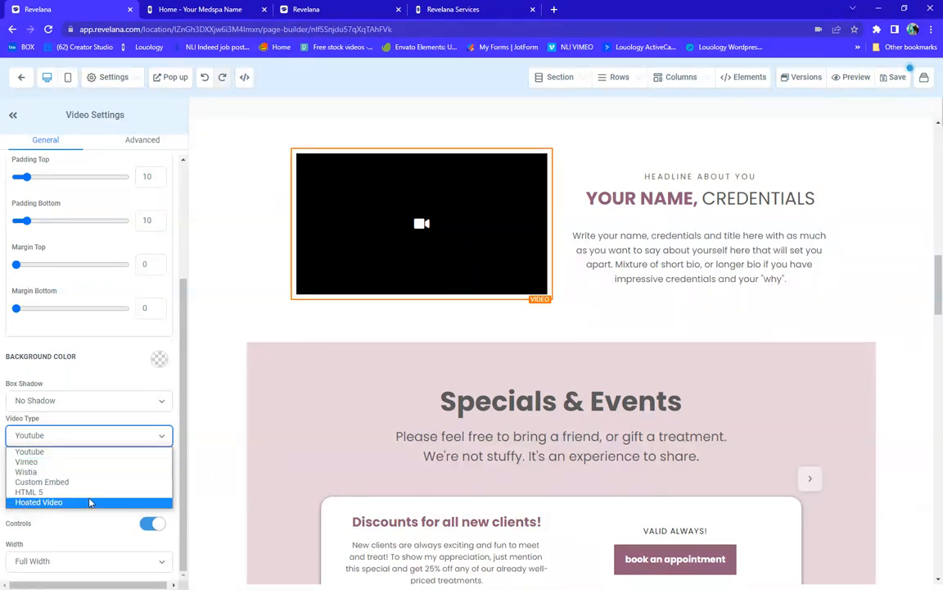
left_click(41, 455)
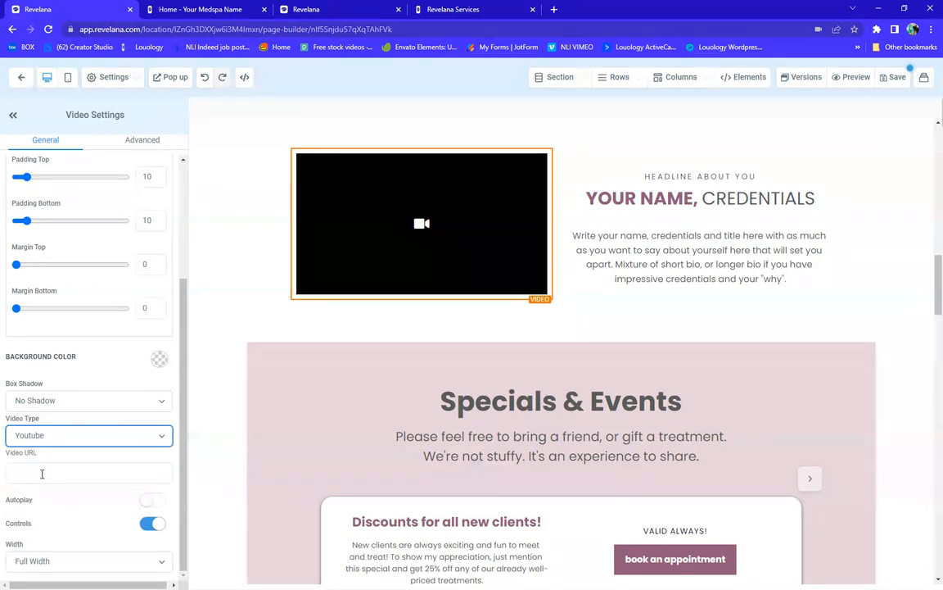
left_click(42, 474)
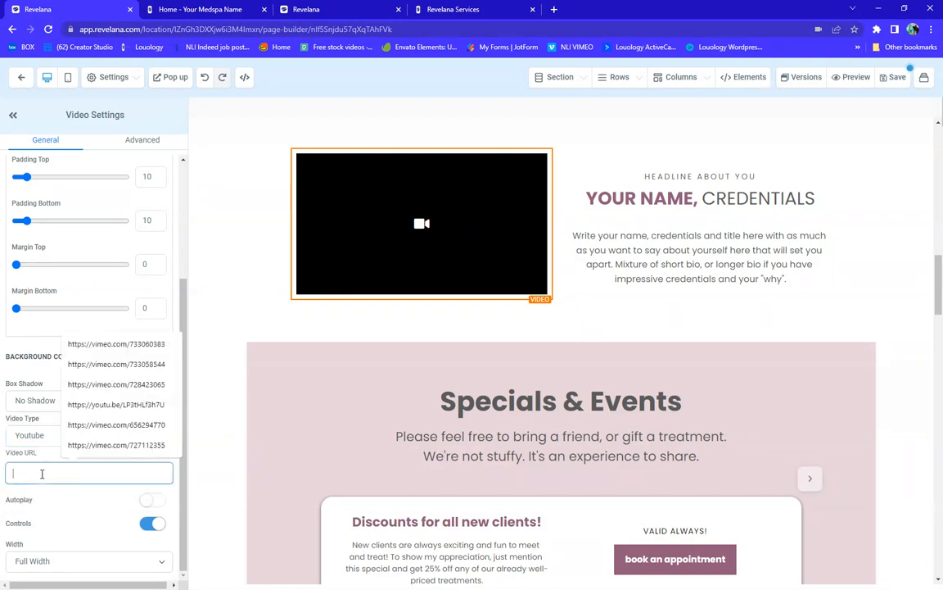
left_click(115, 344)
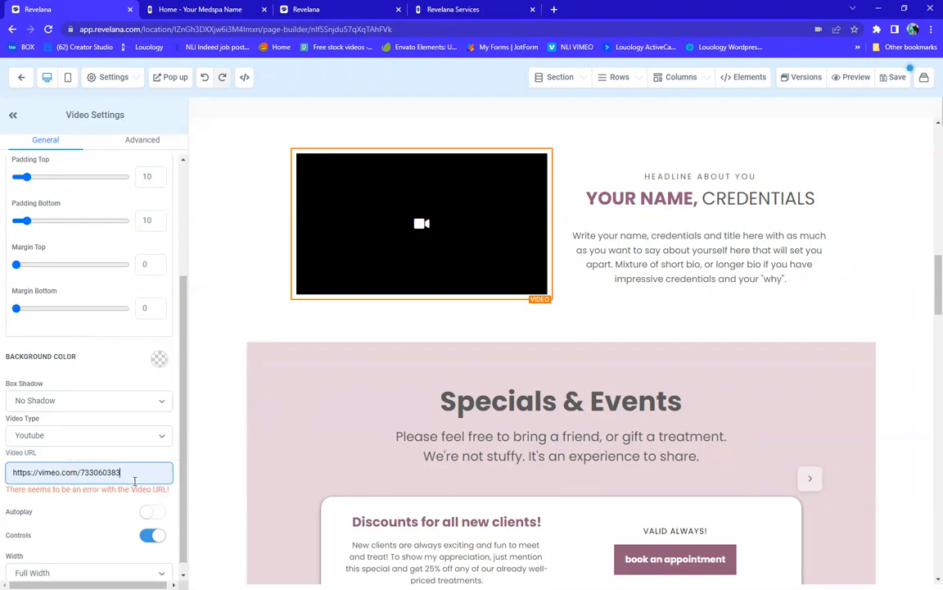
left_click(40, 438)
left_click(43, 461)
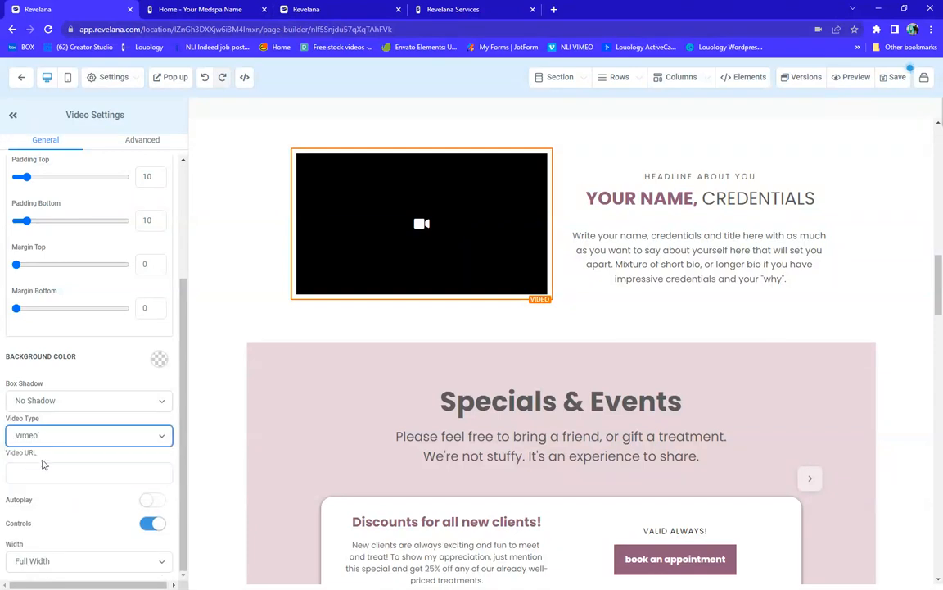
left_click(57, 469)
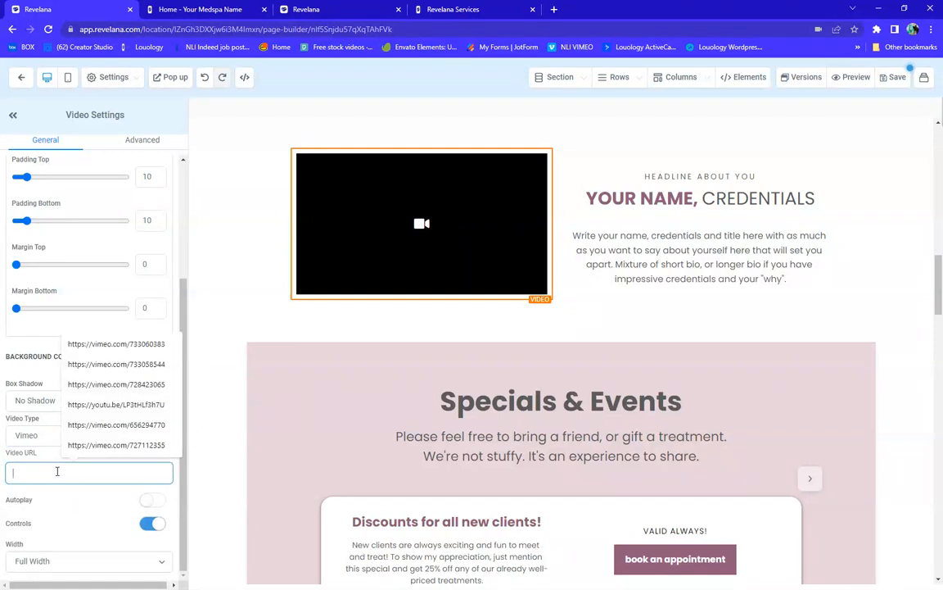
left_click(118, 376)
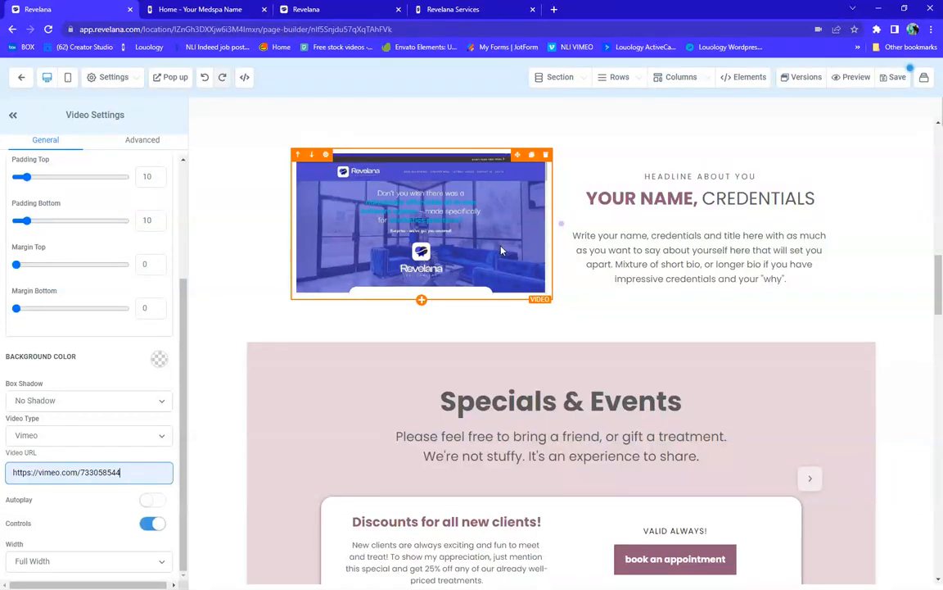
scroll(514, 334, "down", 2)
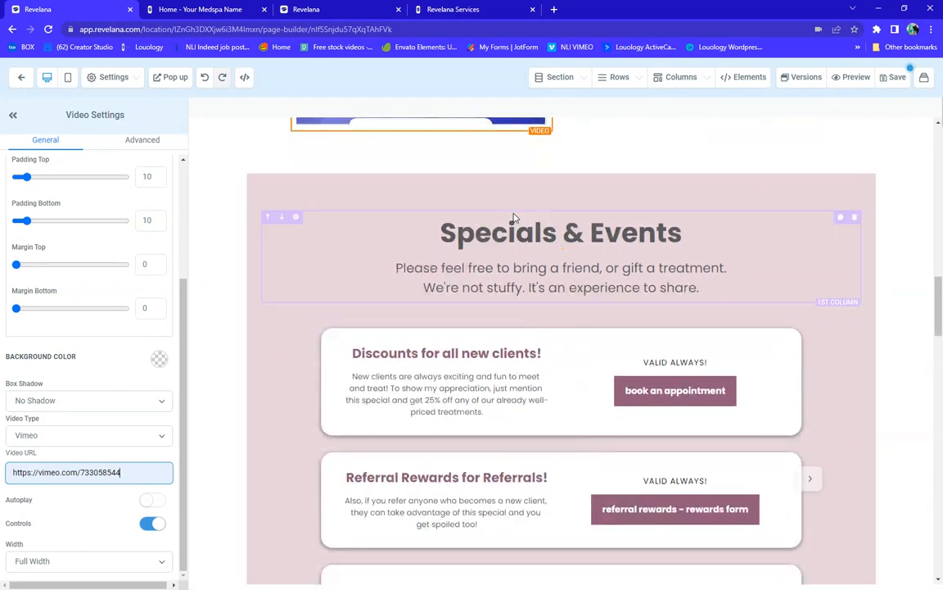
Select the Specials & Events section and show its Background Color swatches
left_click(250, 244)
scroll(74, 234, "up", 2)
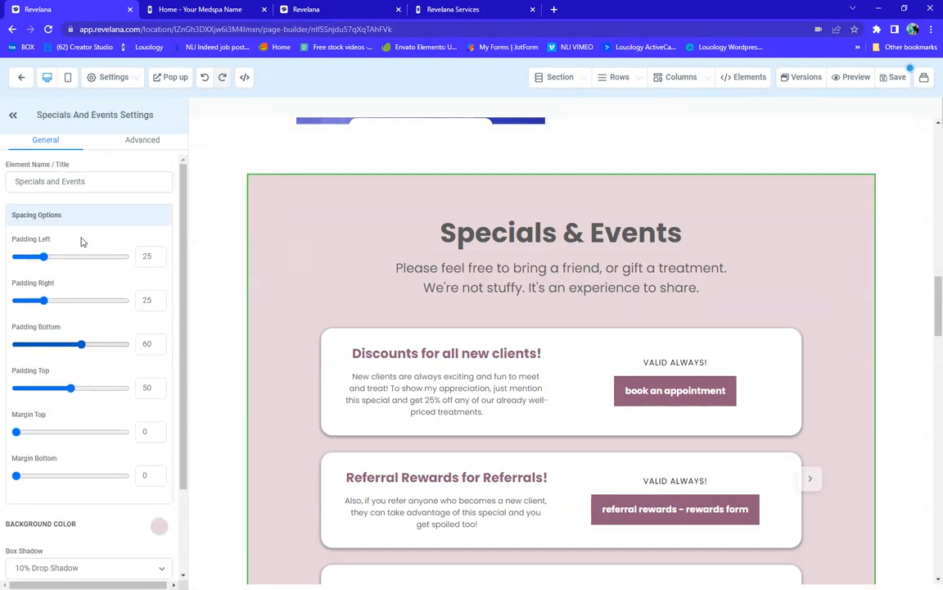
scroll(81, 242, "down", 3)
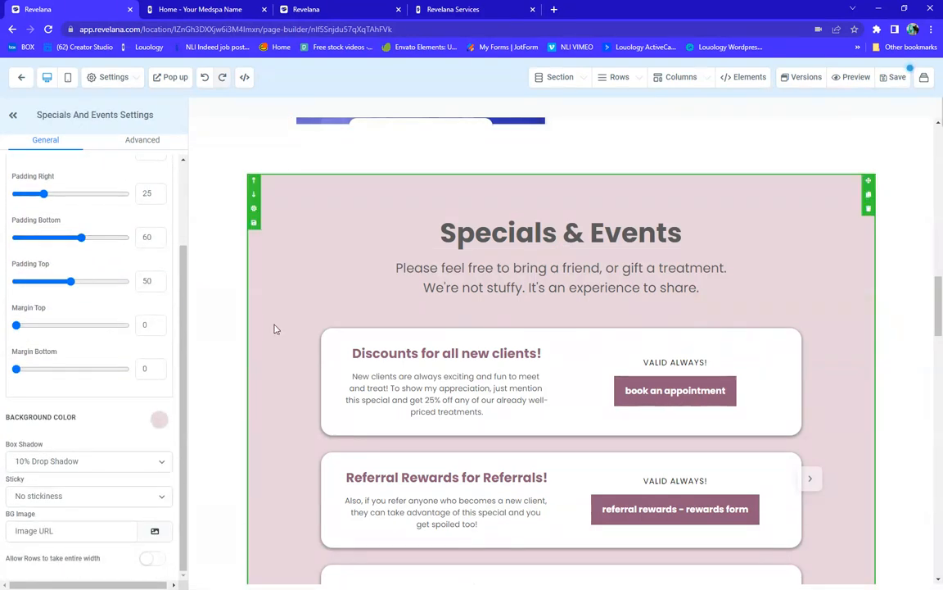
left_click(158, 426)
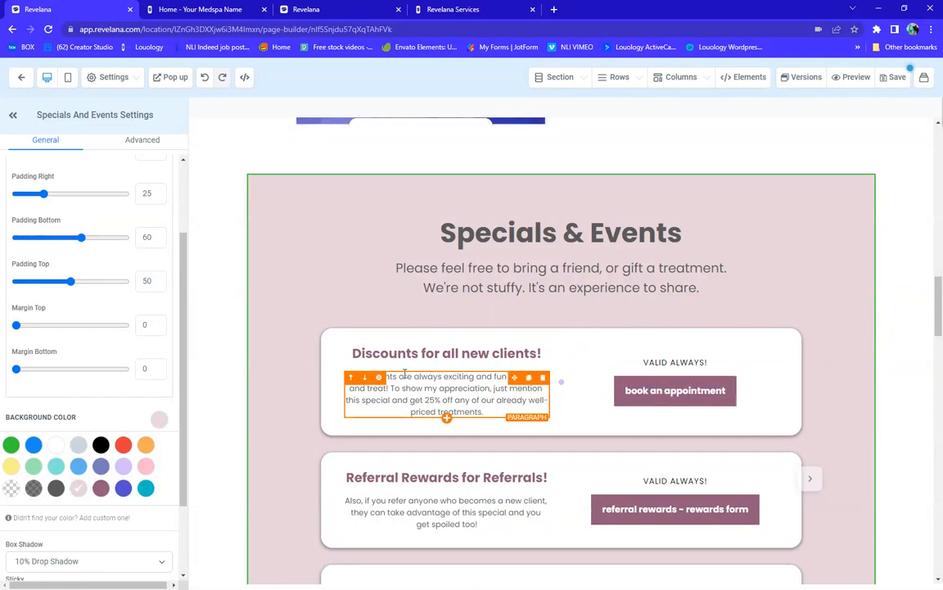
scroll(592, 383, "down", 10)
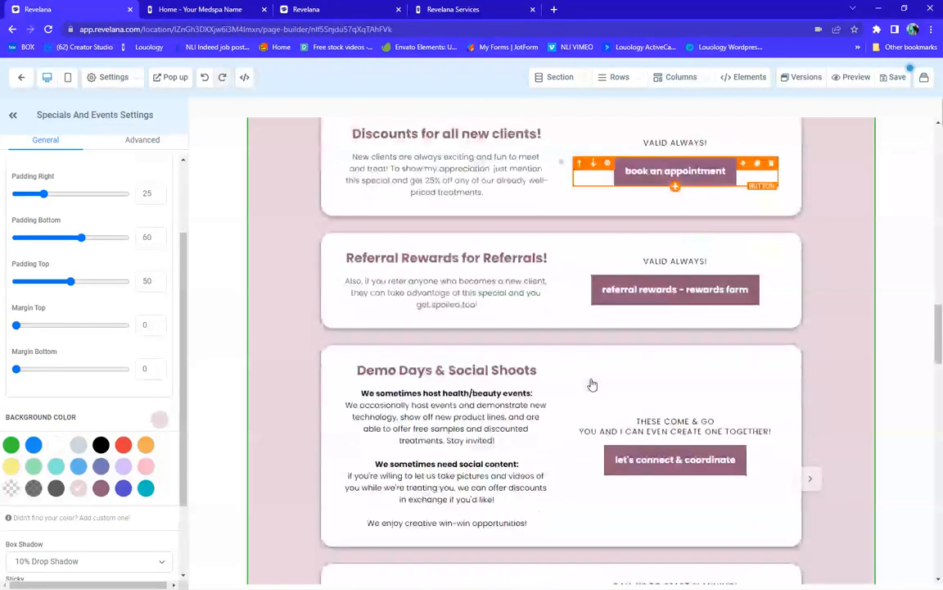
scroll(539, 296, "down", 4)
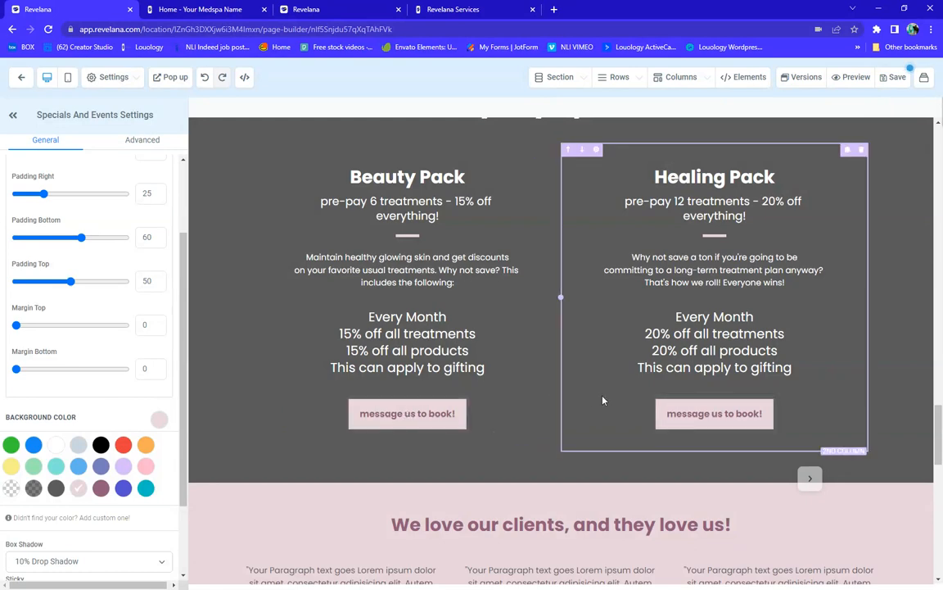
scroll(563, 393, "down", 3)
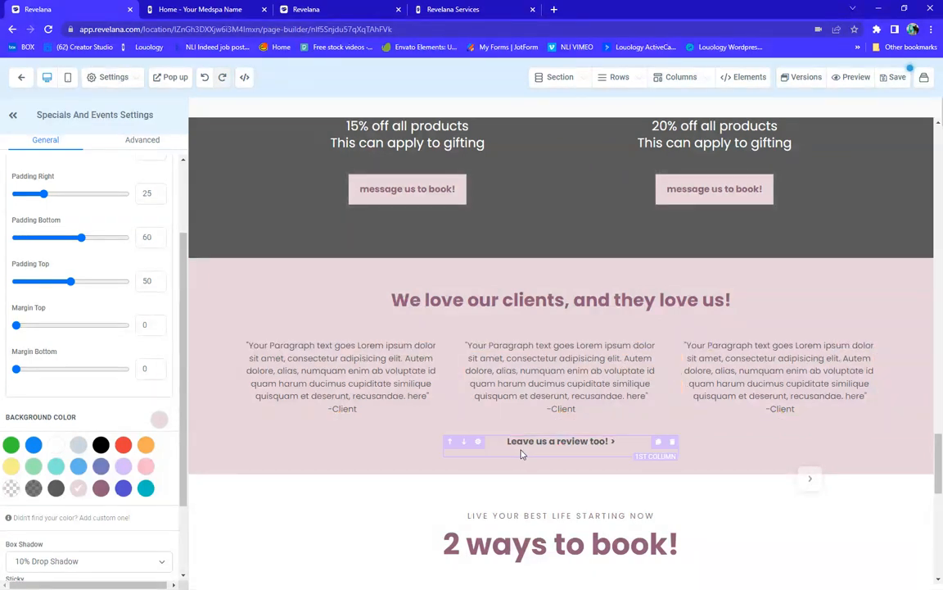
left_click(608, 445)
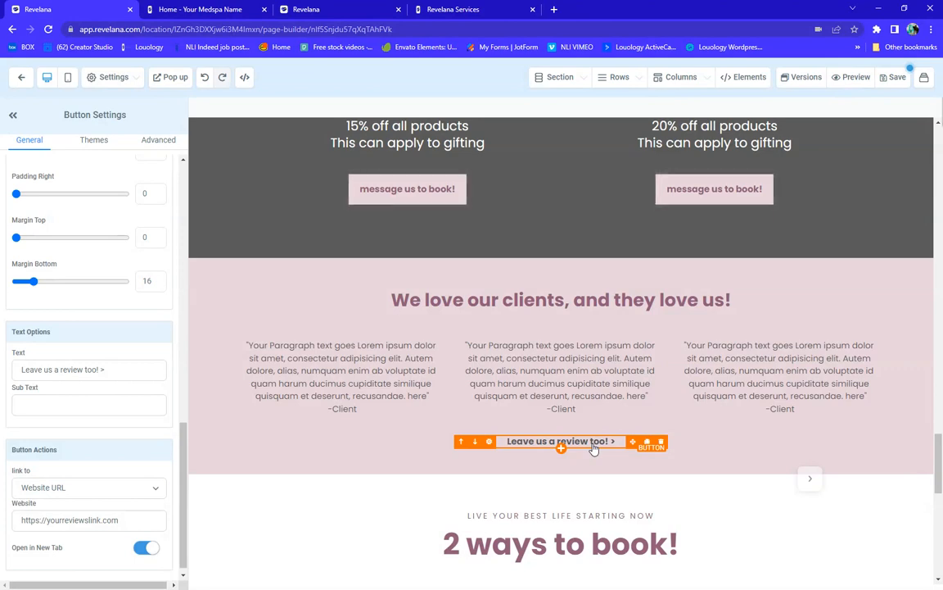
scroll(594, 448, "down", 4)
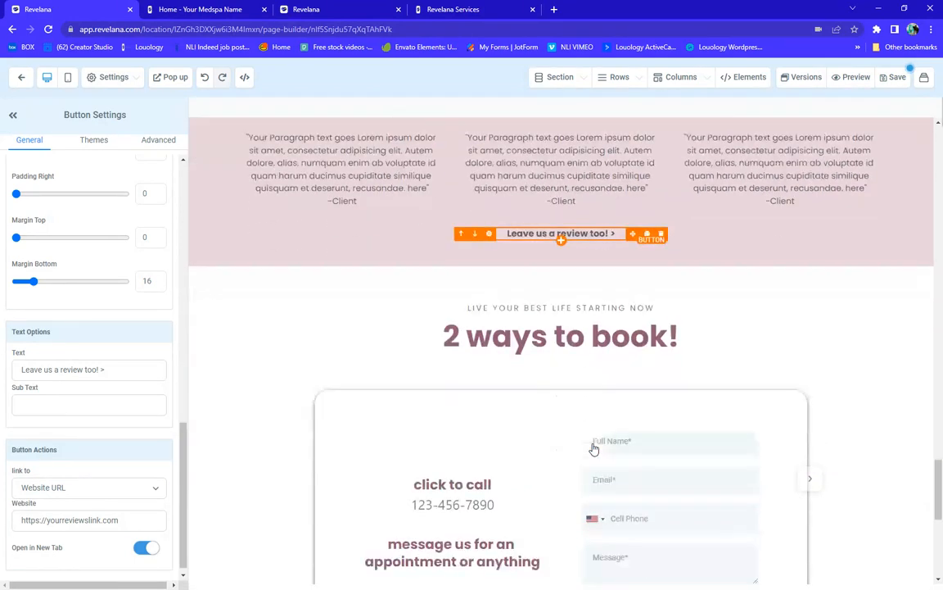
scroll(594, 449, "down", 4)
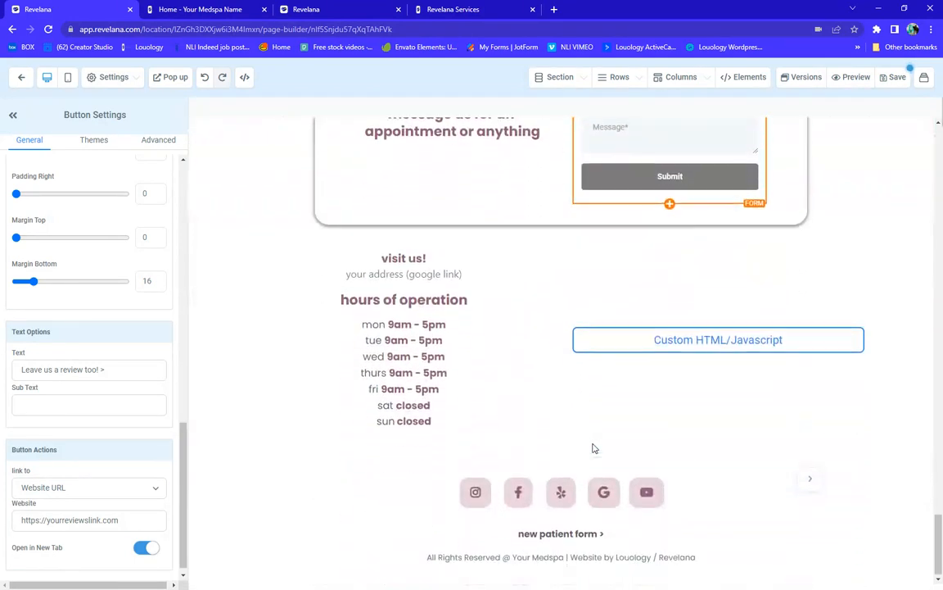
scroll(593, 449, "up", 4)
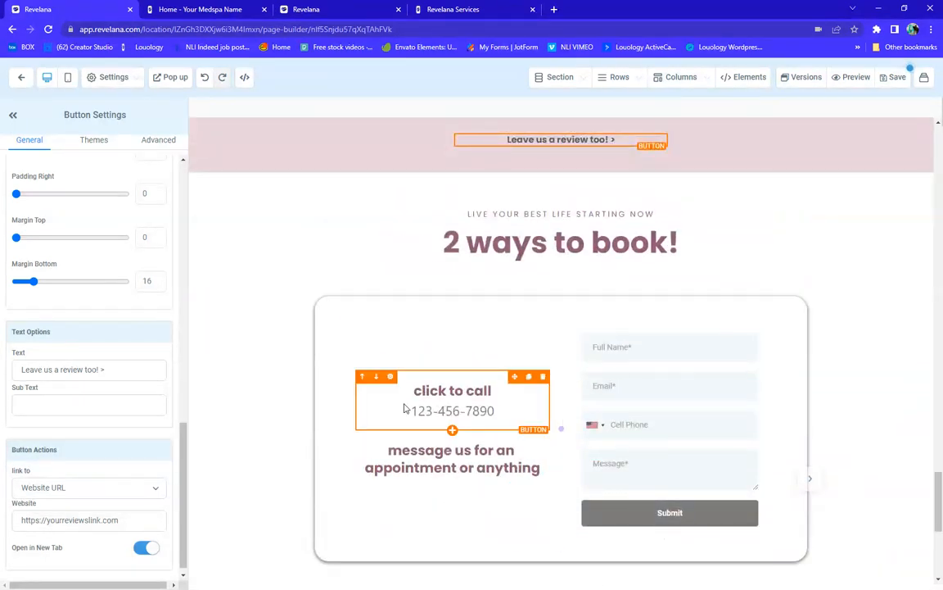
left_click(446, 414)
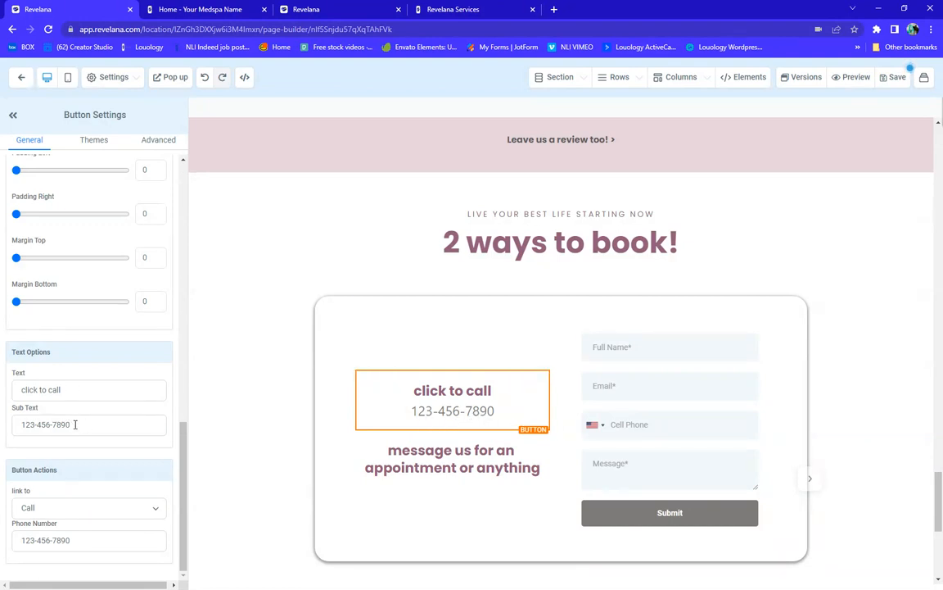
left_click(75, 425)
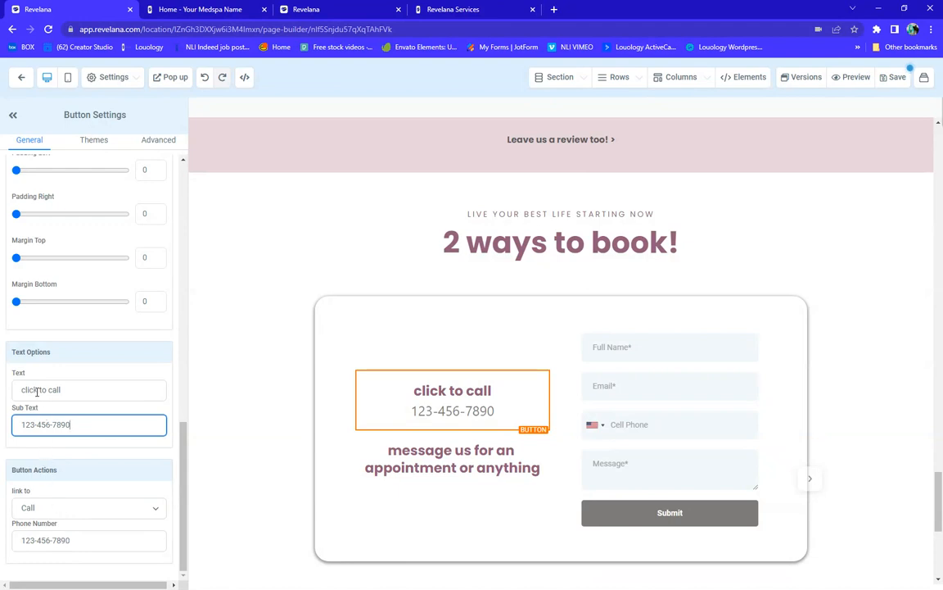
left_click(68, 506)
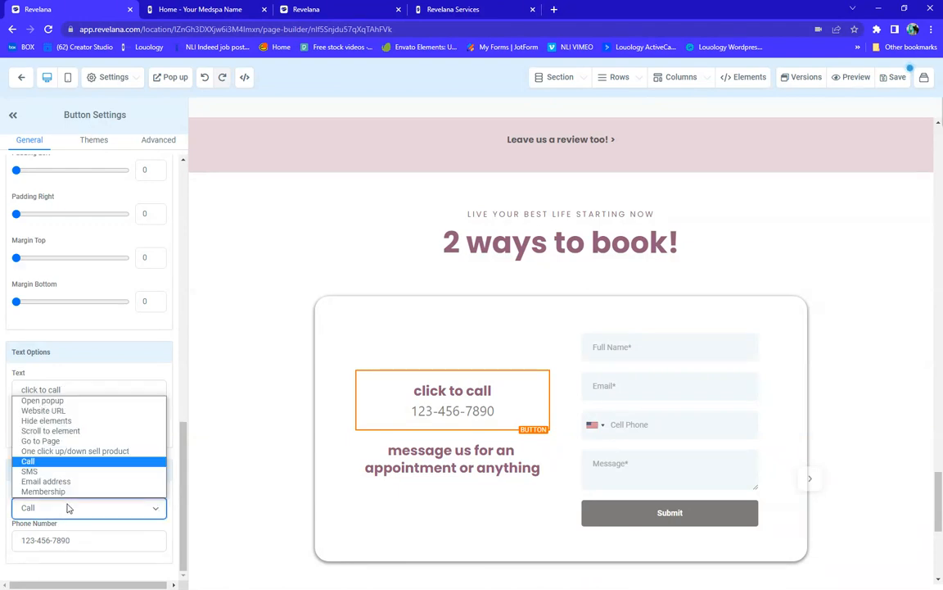
left_click(46, 462)
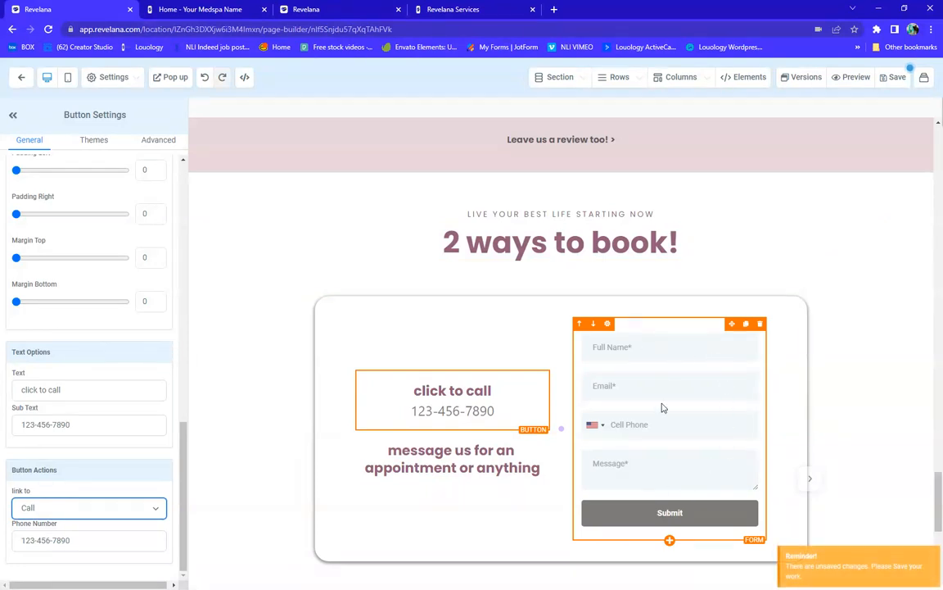
left_click(728, 520)
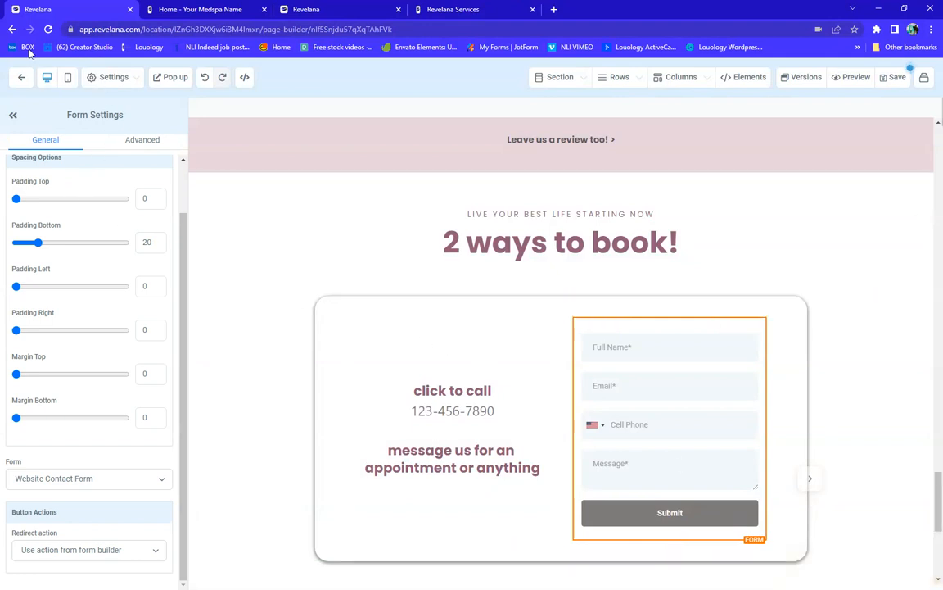
Leave the page builder without saving and go to the Forms list
left_click(18, 79)
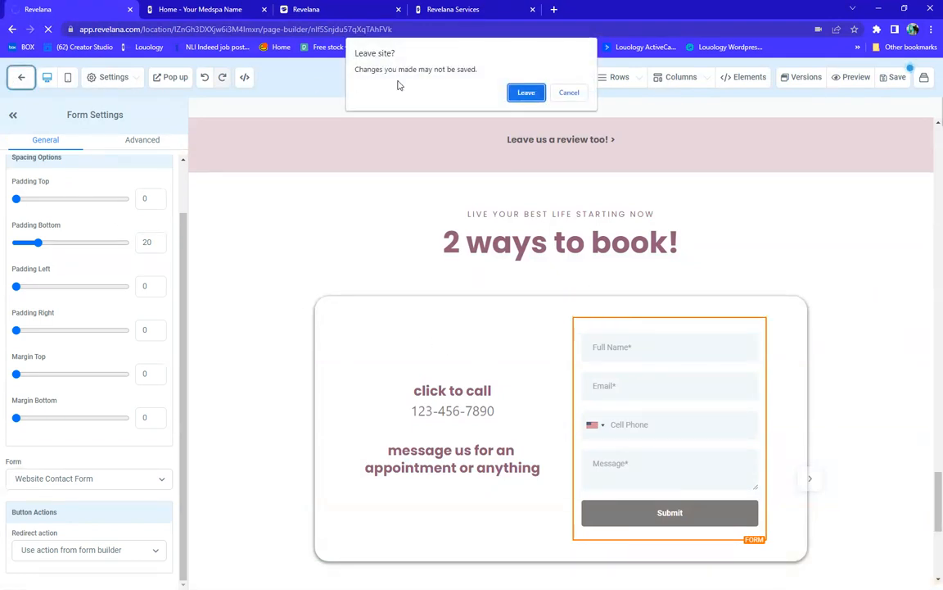
left_click(526, 93)
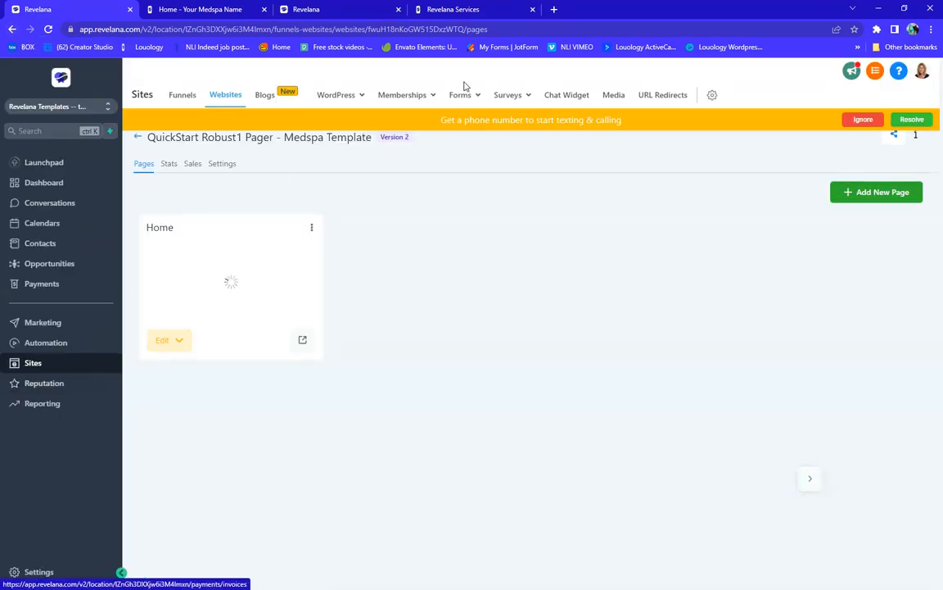
left_click(469, 100)
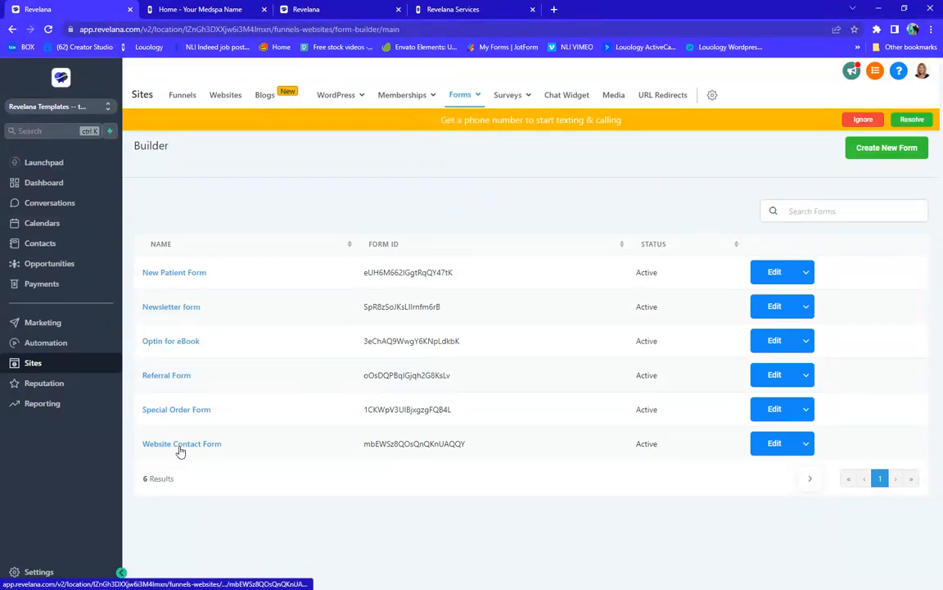
Change the Website Contact Form's Submit button background to #02b6b8, then go back
left_click(780, 443)
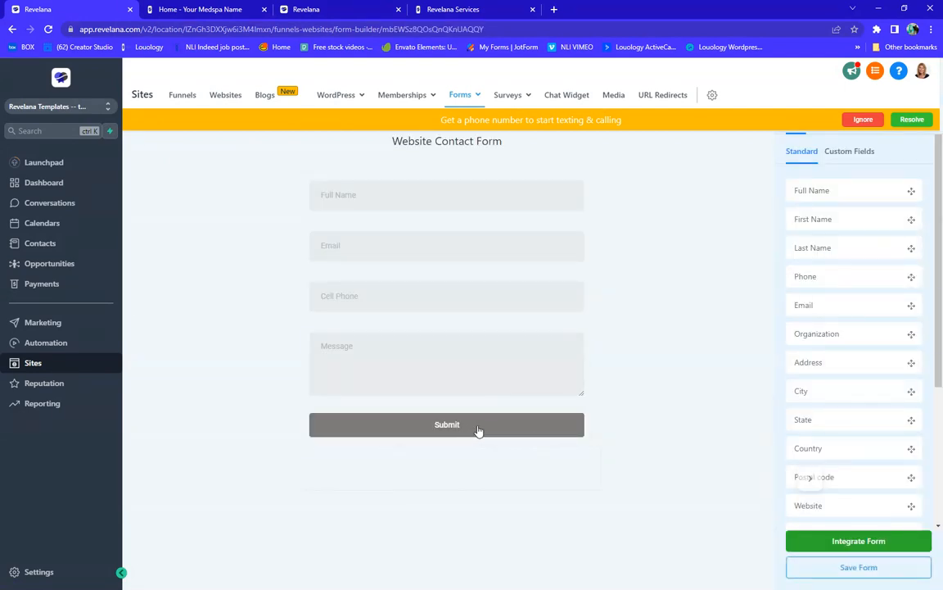
left_click(479, 432)
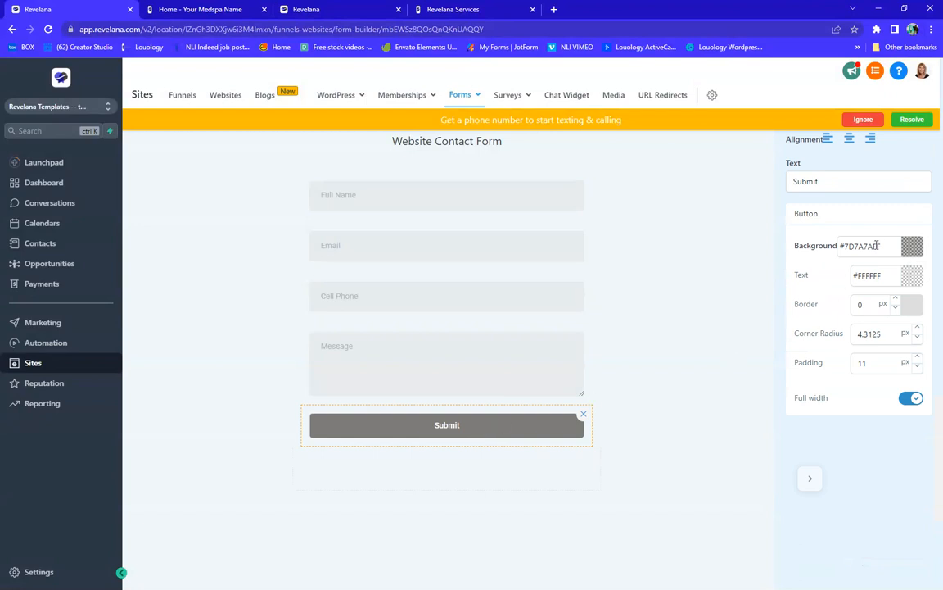
left_click_drag(885, 245, 848, 245)
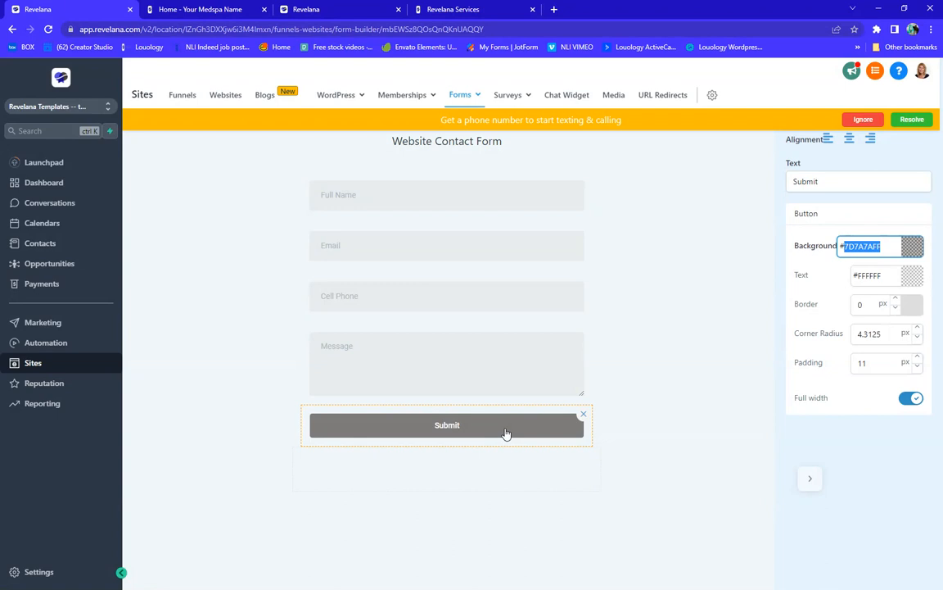
type("0")
type("6b8")
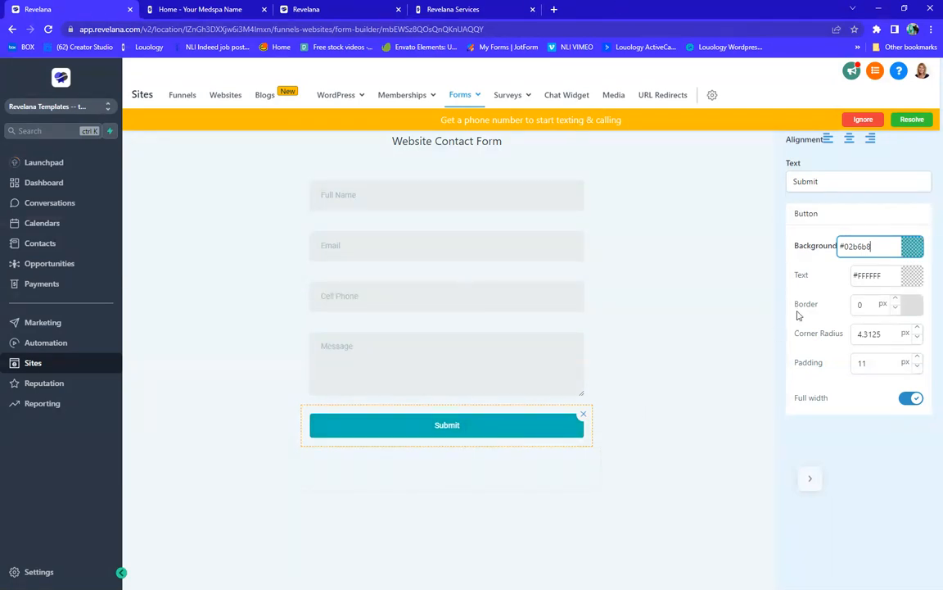
left_click(645, 314)
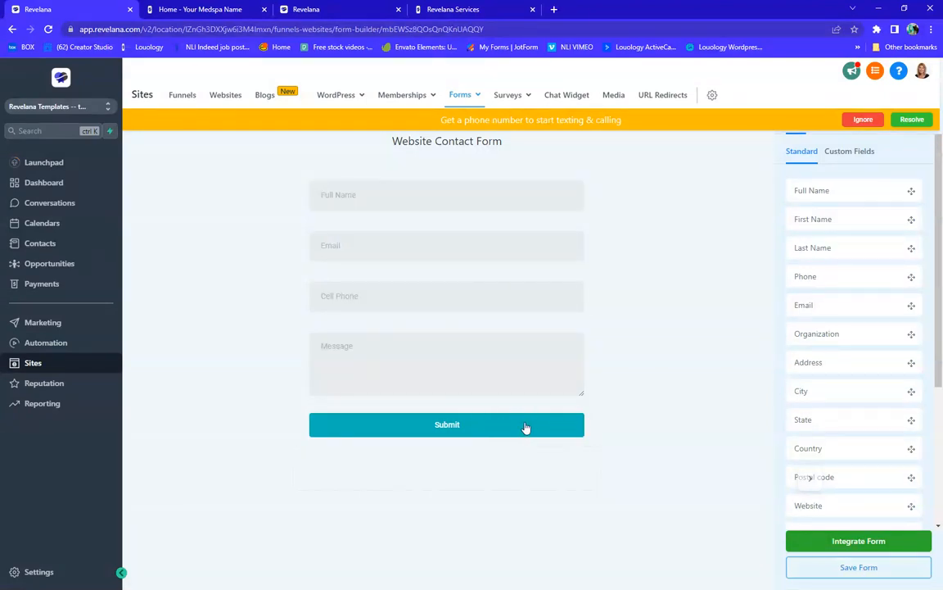
left_click(12, 29)
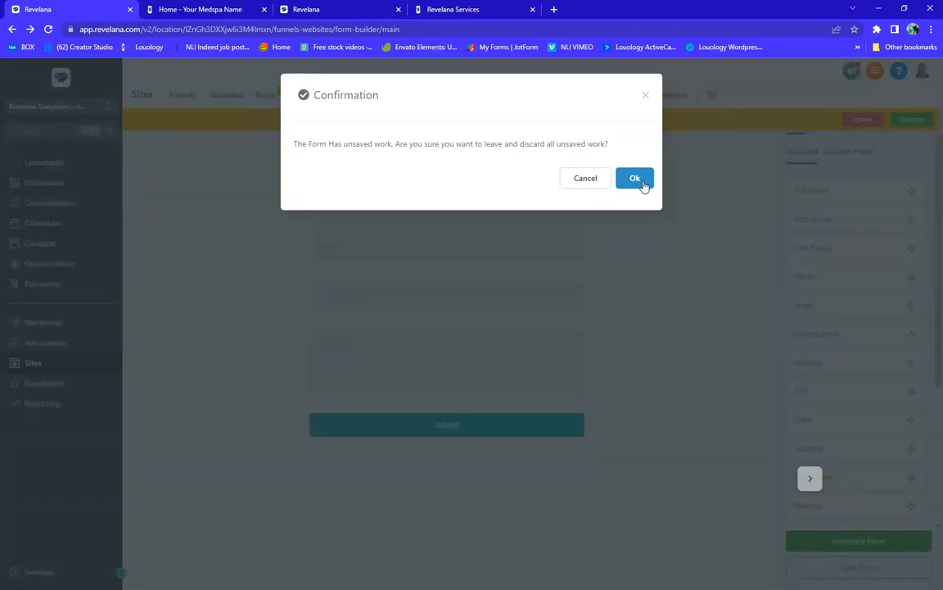
Discard the unsaved form changes and go to the Websites list
left_click(634, 179)
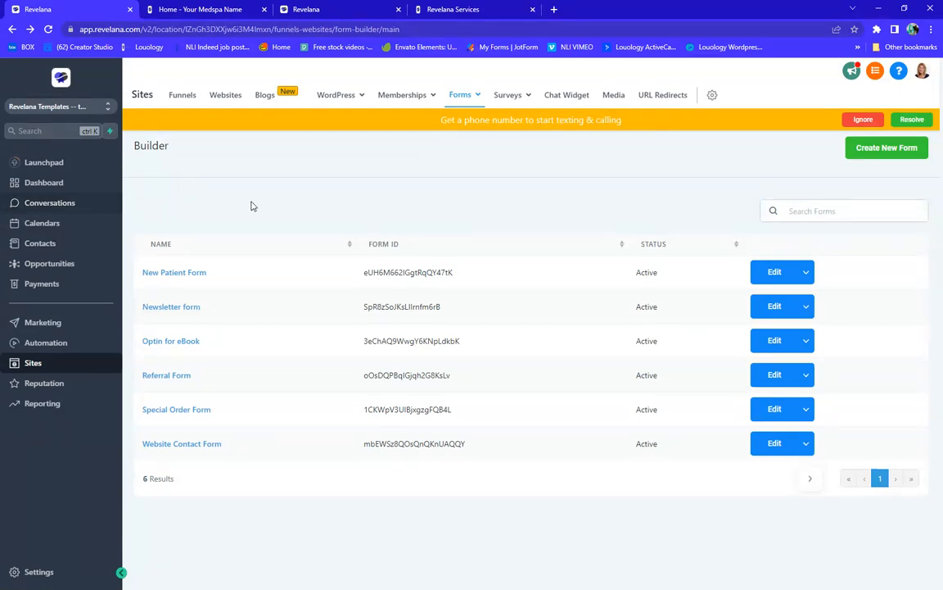
left_click(220, 95)
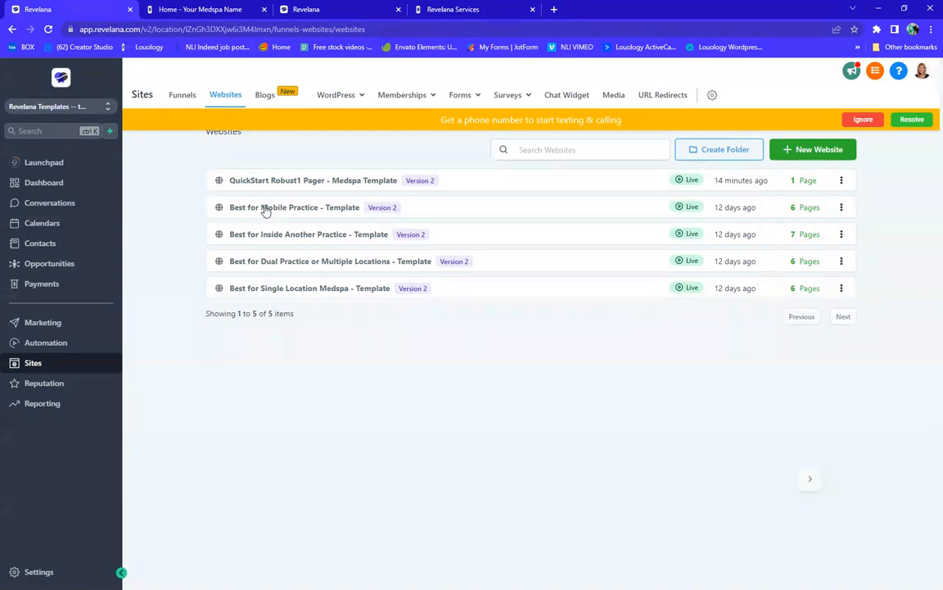
Open the Best for Mobile Practice template's Home page in the page builder
left_click(265, 210)
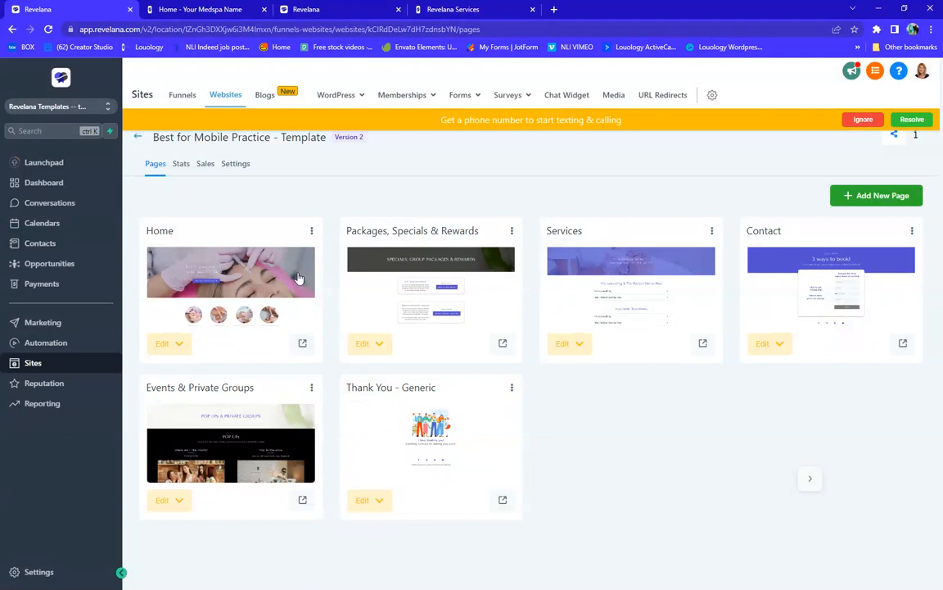
left_click(222, 284)
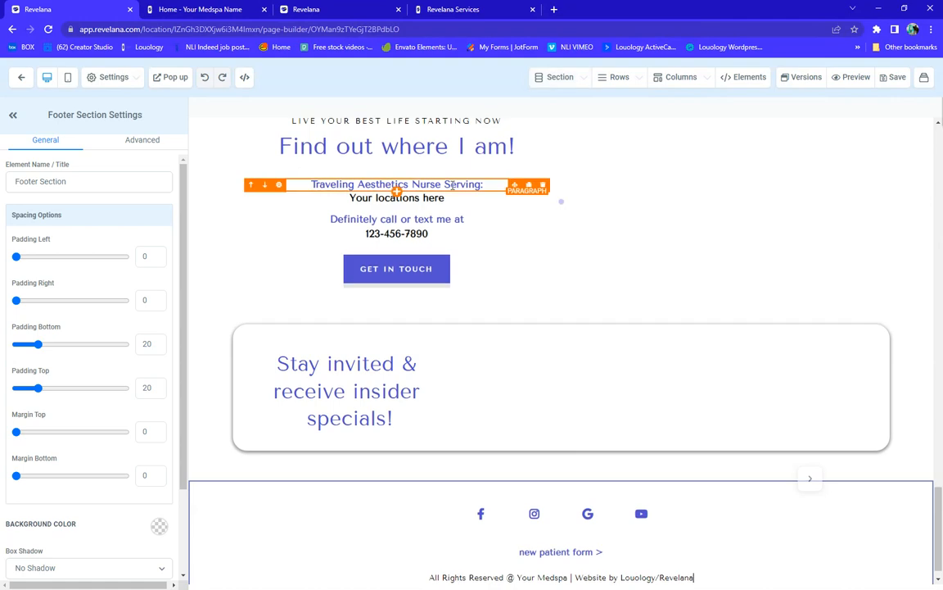
scroll(571, 293, "up", 15)
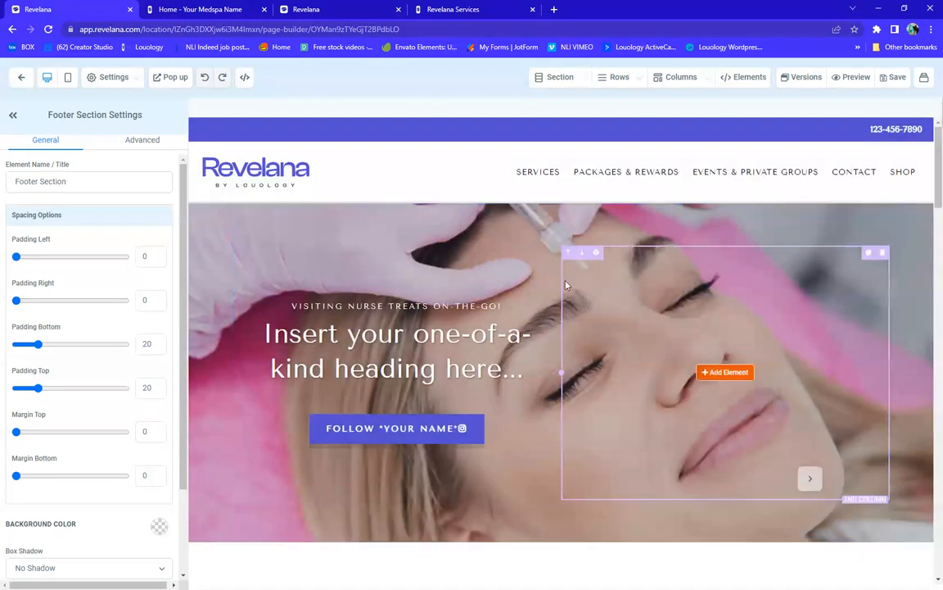
Review the navigation menu's items, color options and brand logo configuration
left_click(477, 177)
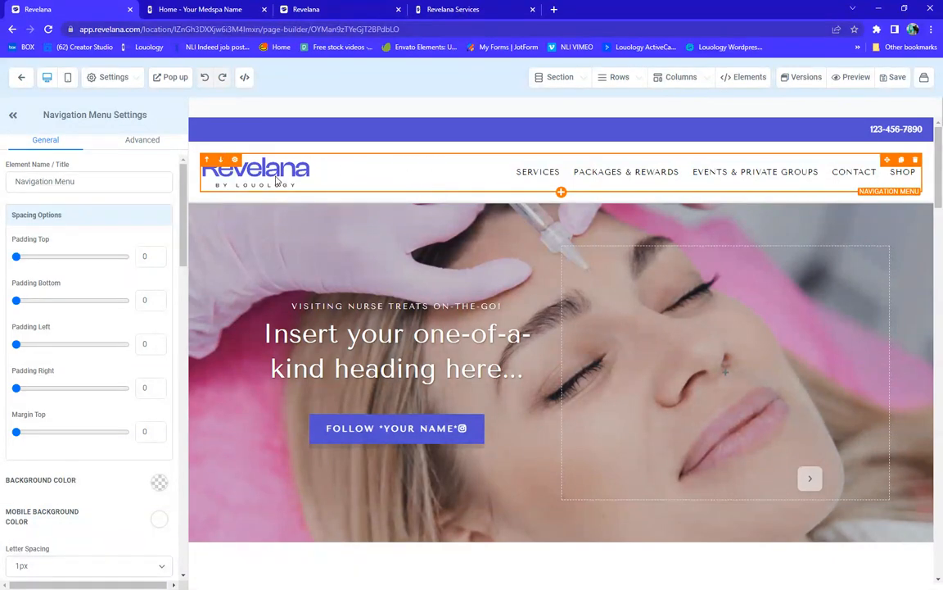
left_click(344, 171)
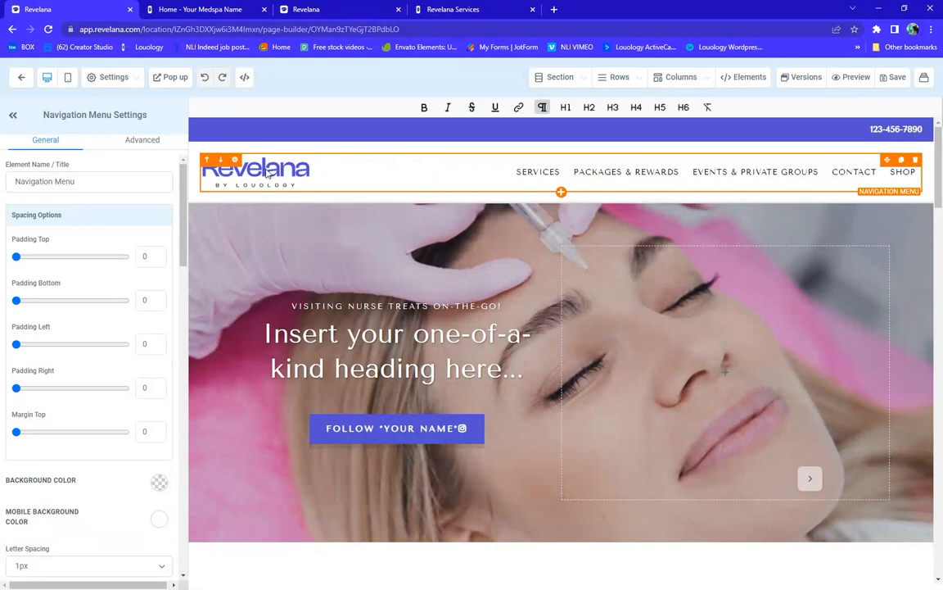
scroll(122, 286, "down", 10)
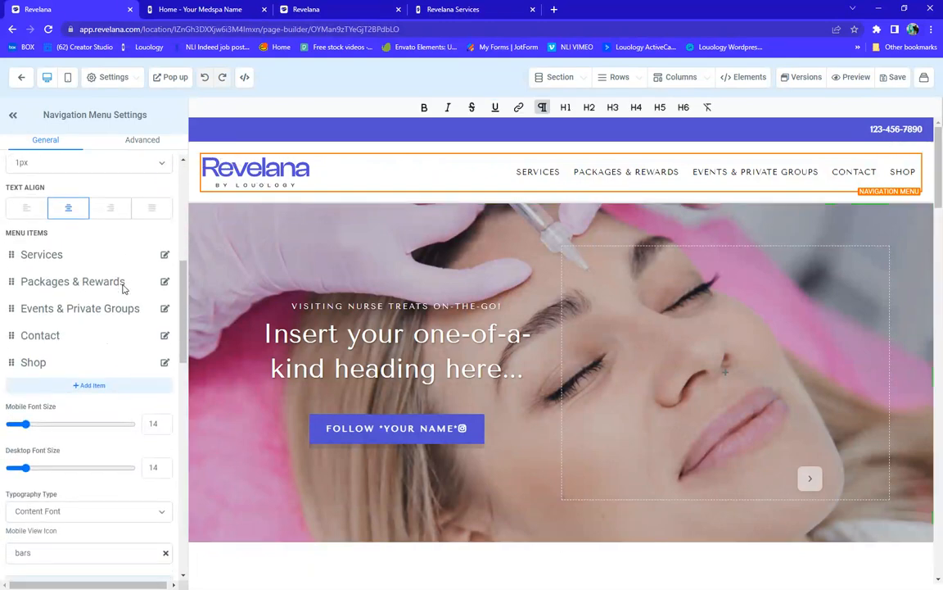
scroll(122, 287, "down", 4)
scroll(122, 287, "up", 5)
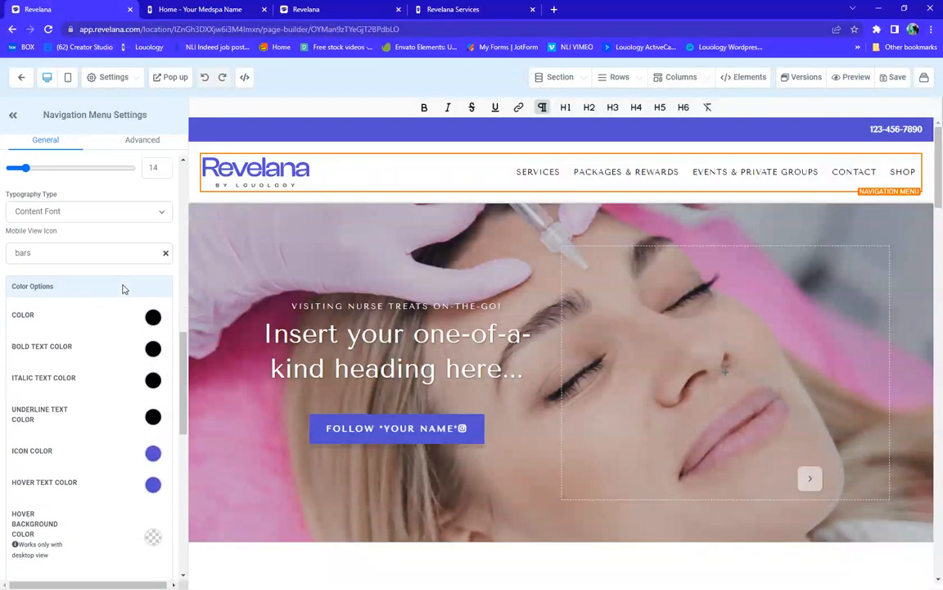
scroll(122, 289, "up", 8)
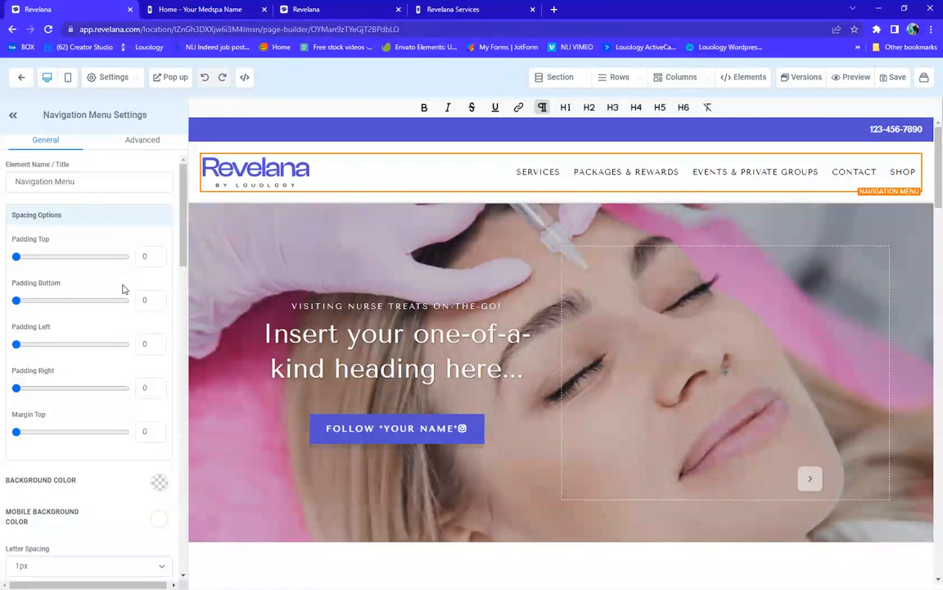
scroll(124, 290, "down", 9)
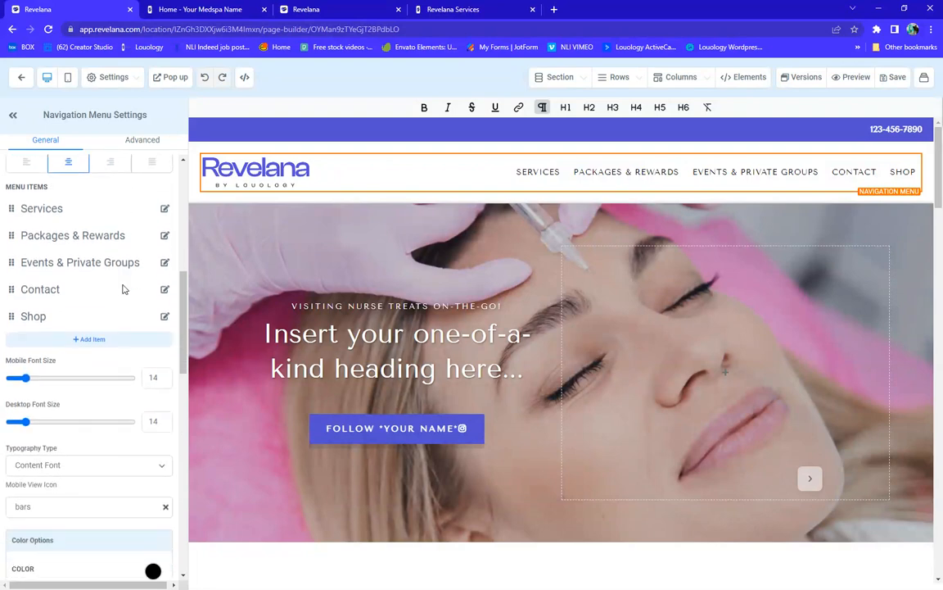
scroll(124, 289, "down", 10)
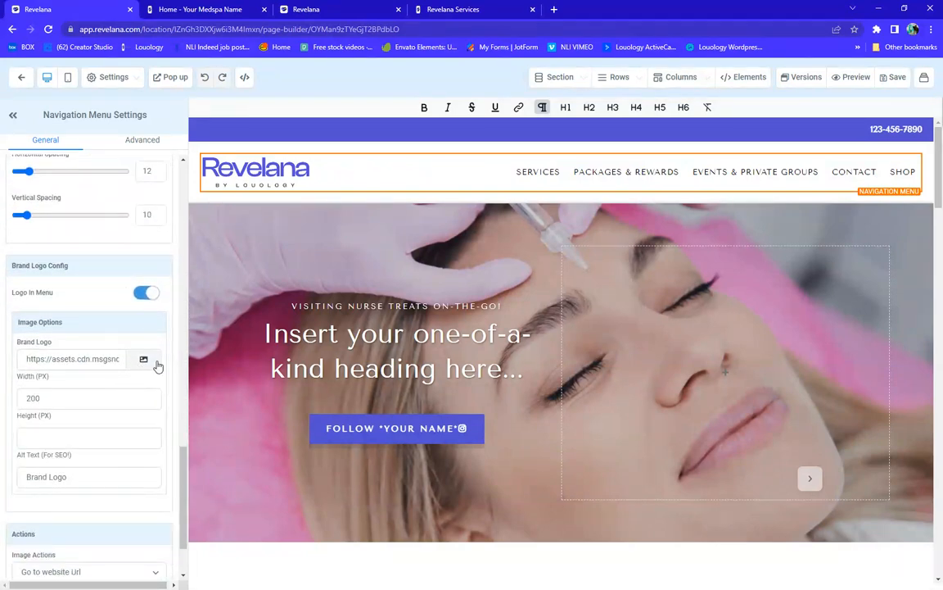
left_click(143, 362)
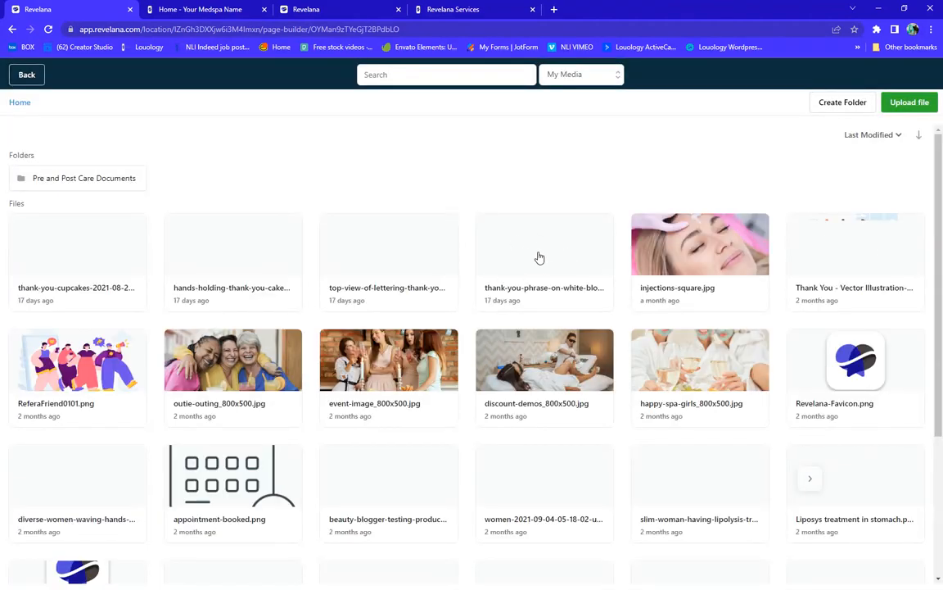
left_click(25, 75)
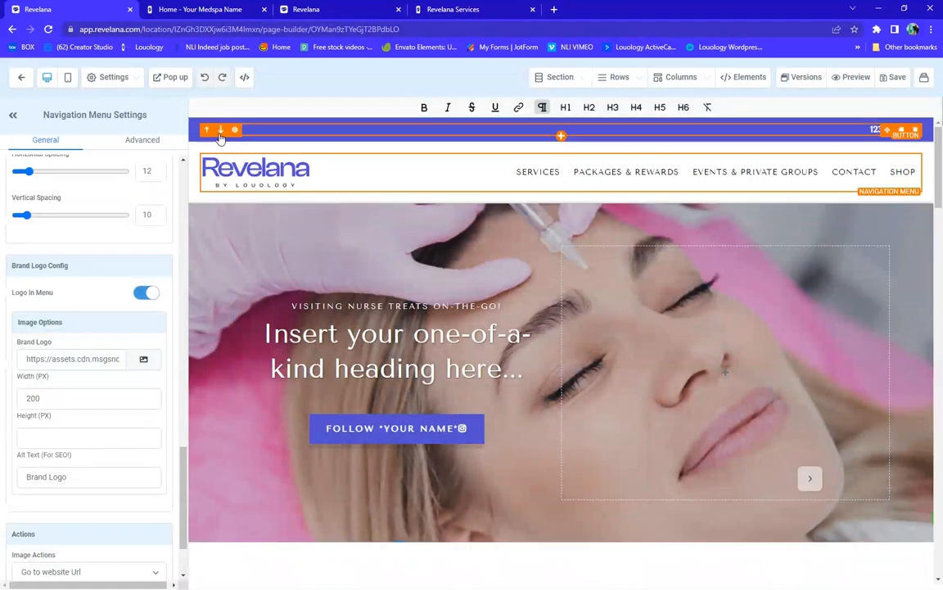
Select the top phone-number bar to bring up its Top Bar Settings
left_click(191, 140)
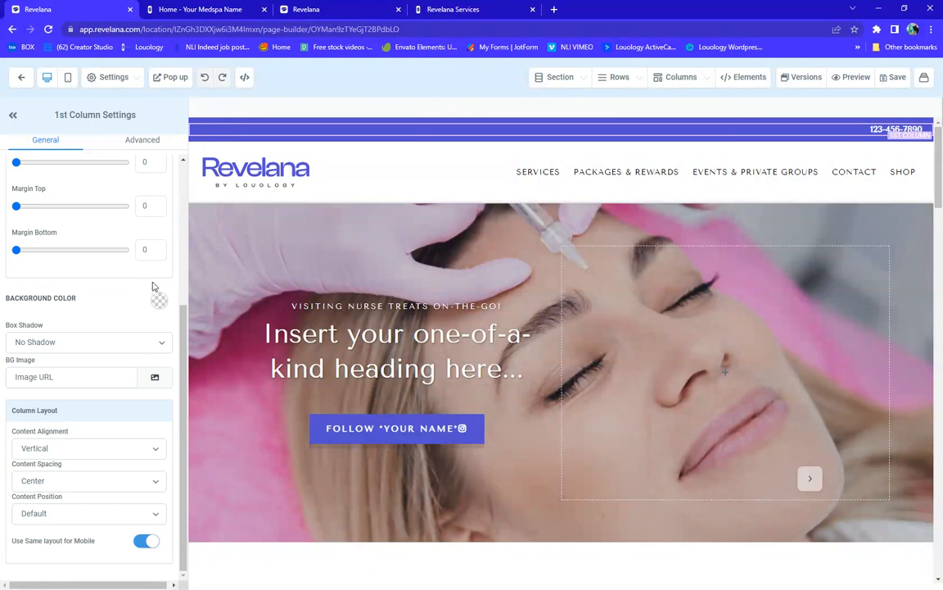
scroll(148, 283, "up", 2)
scroll(147, 283, "up", 1)
scroll(147, 283, "down", 4)
mouse_move(196, 124)
left_click(245, 125)
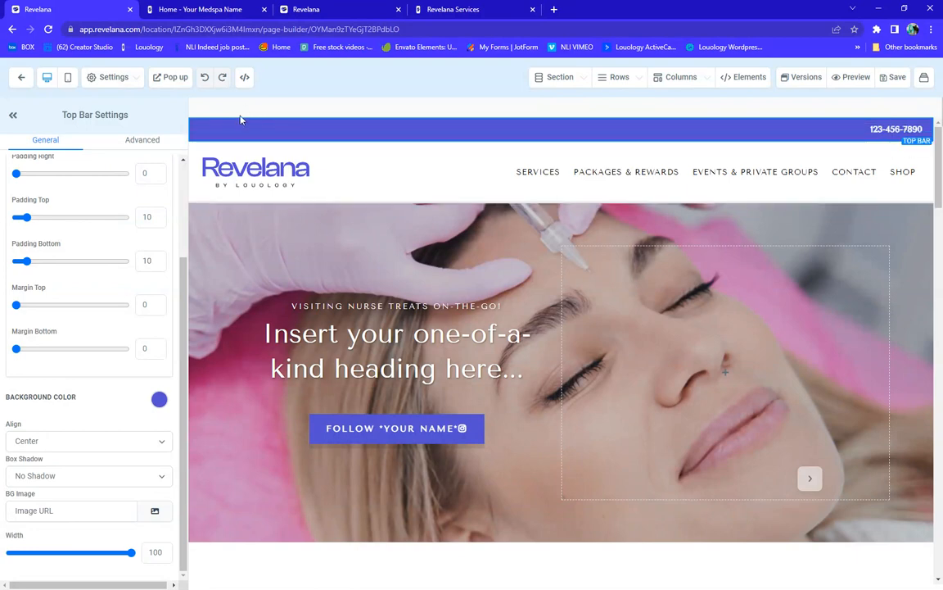
Set the top bar's background color to orange and view its Advanced options
left_click(159, 401)
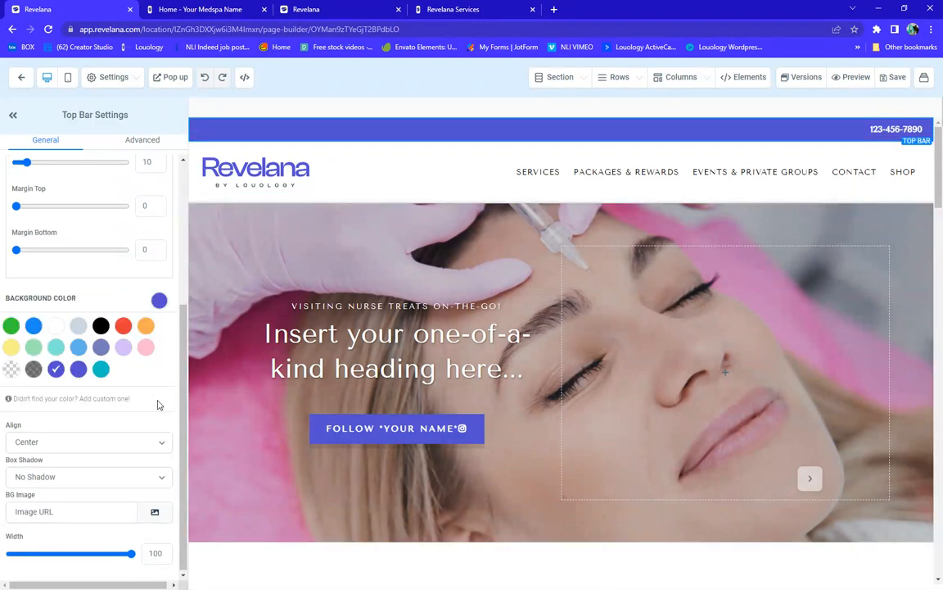
left_click(145, 327)
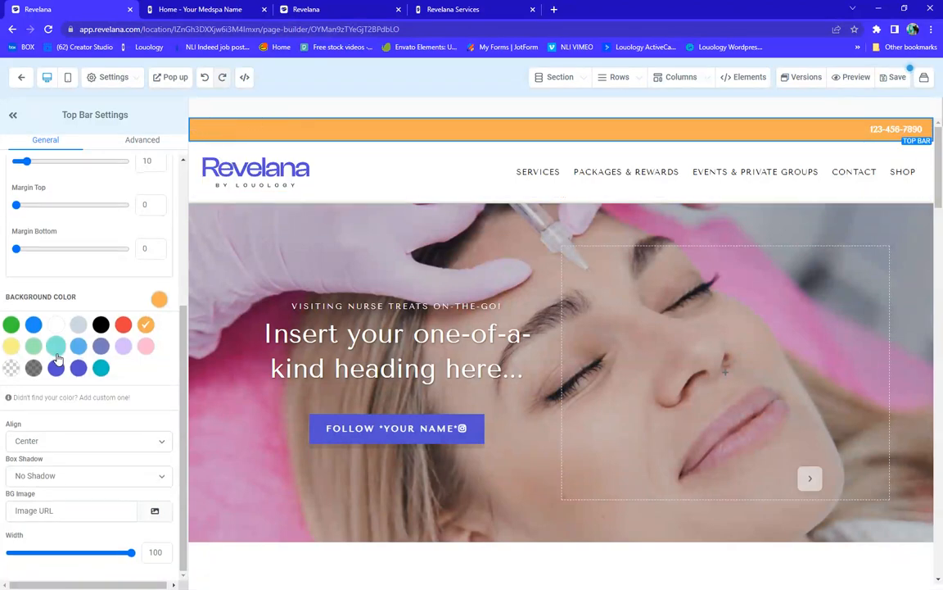
scroll(59, 358, "up", 3)
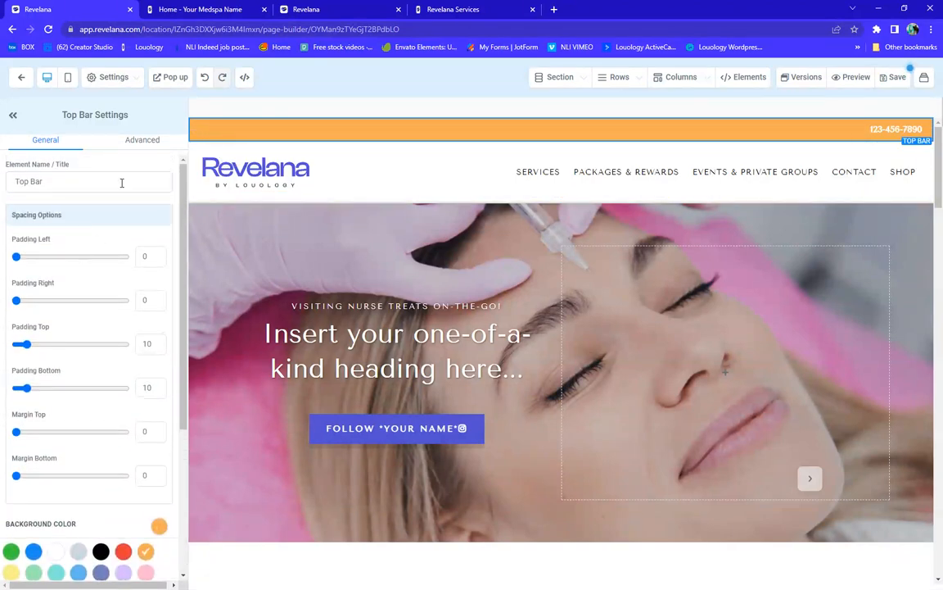
left_click(143, 143)
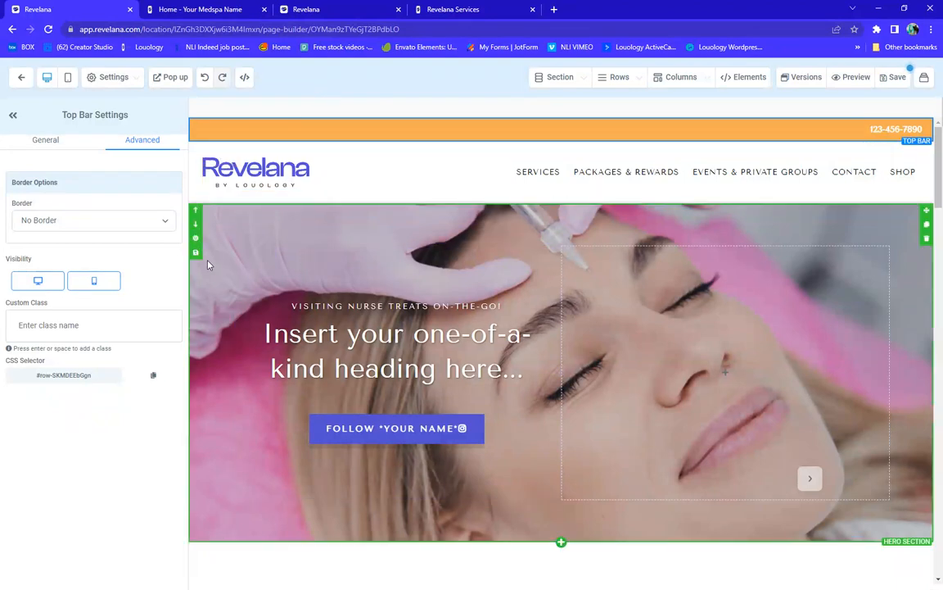
Show the header navigation menu's settings, scrolled to its five menu items at font size 14
left_click(246, 260)
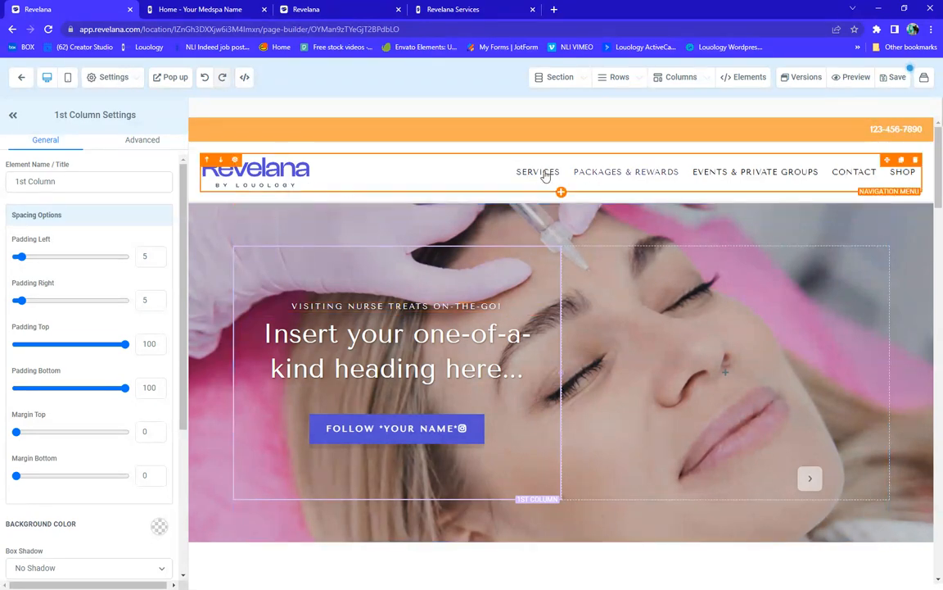
left_click(615, 174)
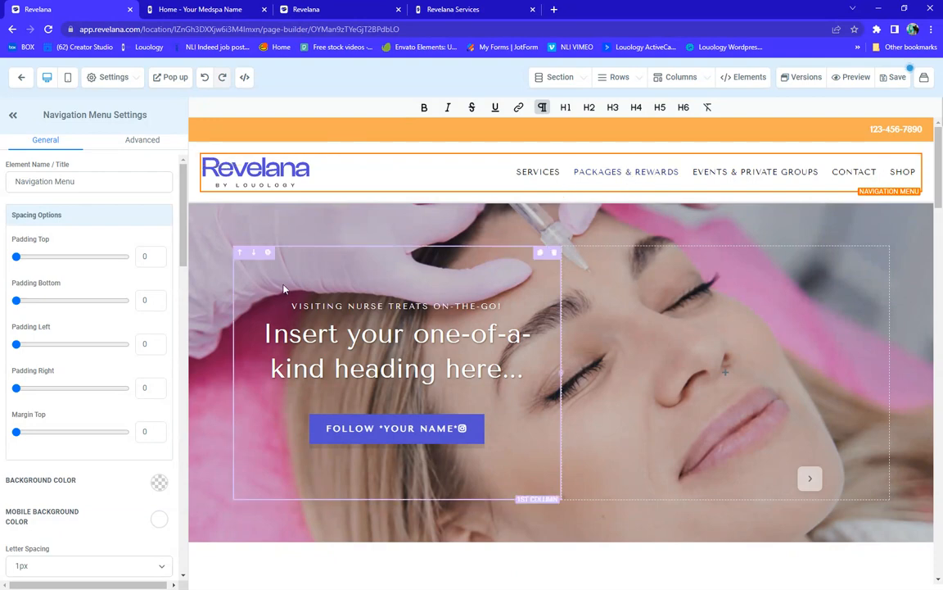
scroll(60, 295, "down", 2)
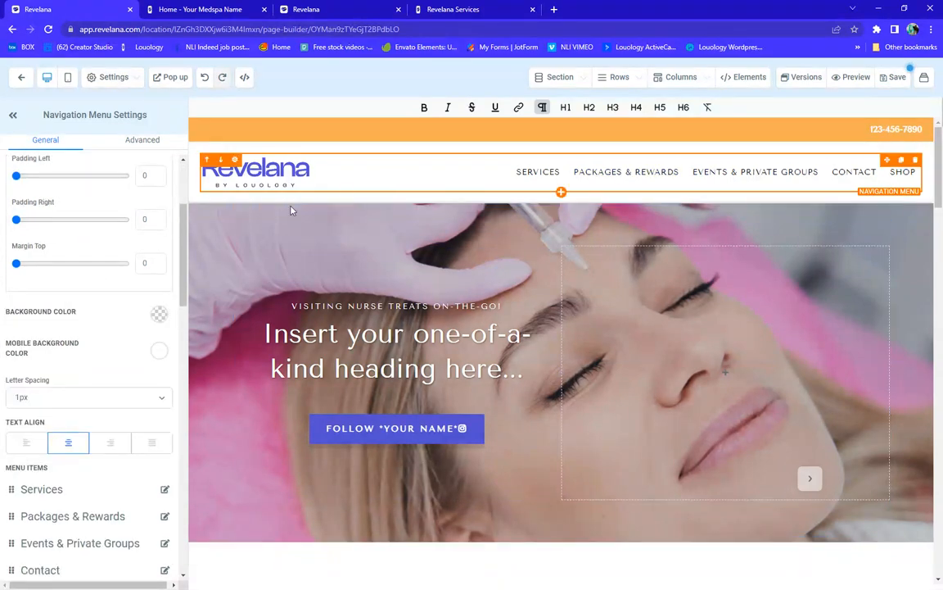
scroll(91, 309, "down", 3)
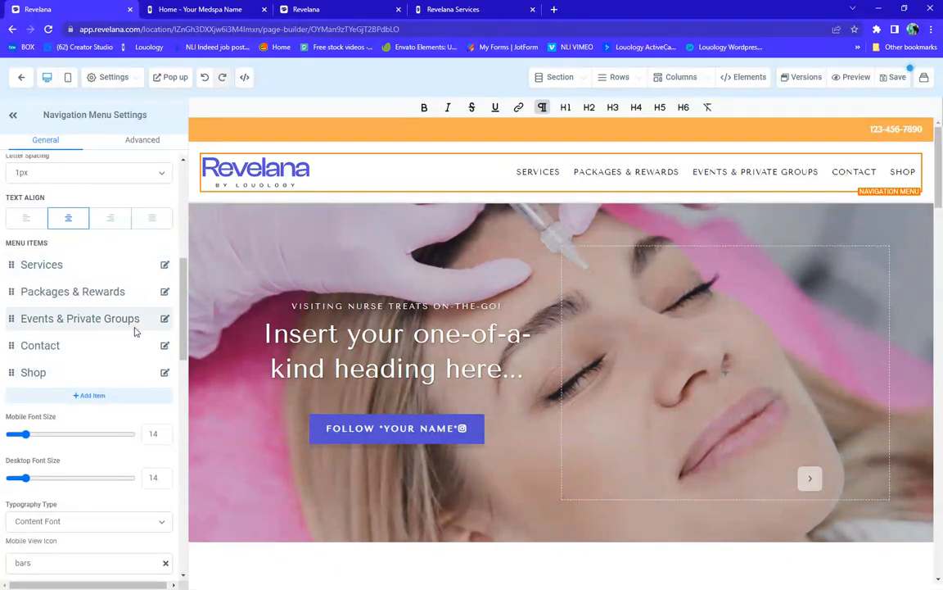
left_click(165, 266)
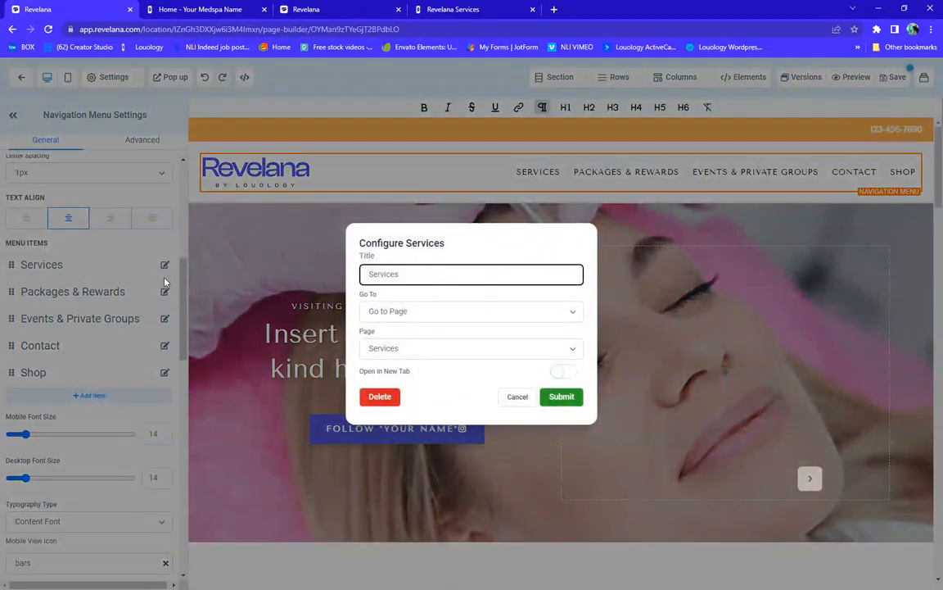
left_click(413, 313)
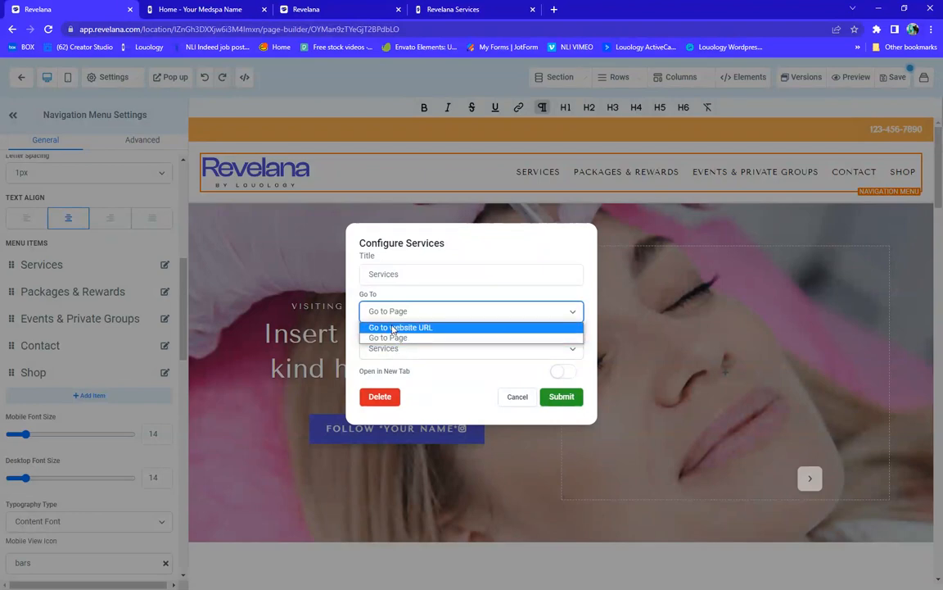
left_click(398, 339)
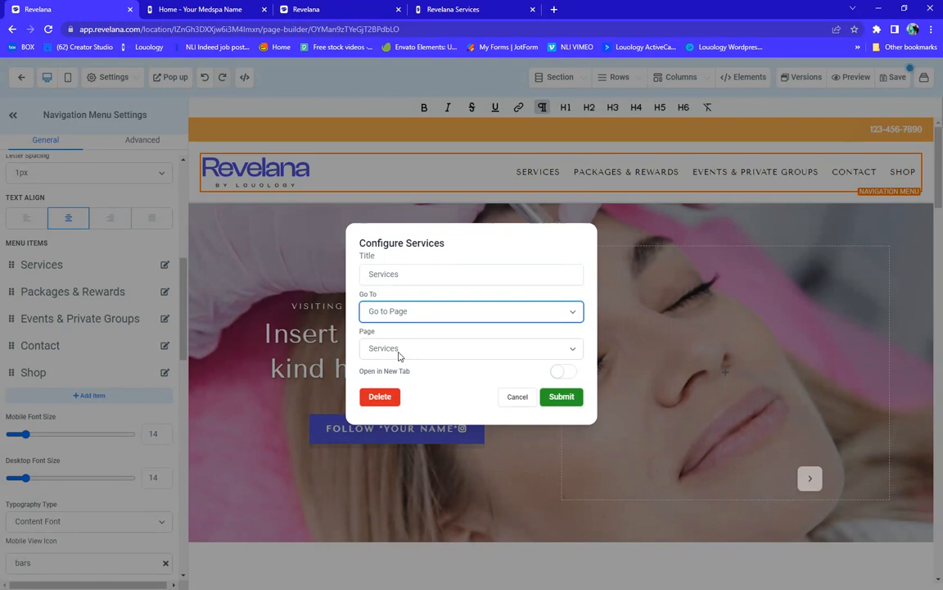
left_click(562, 397)
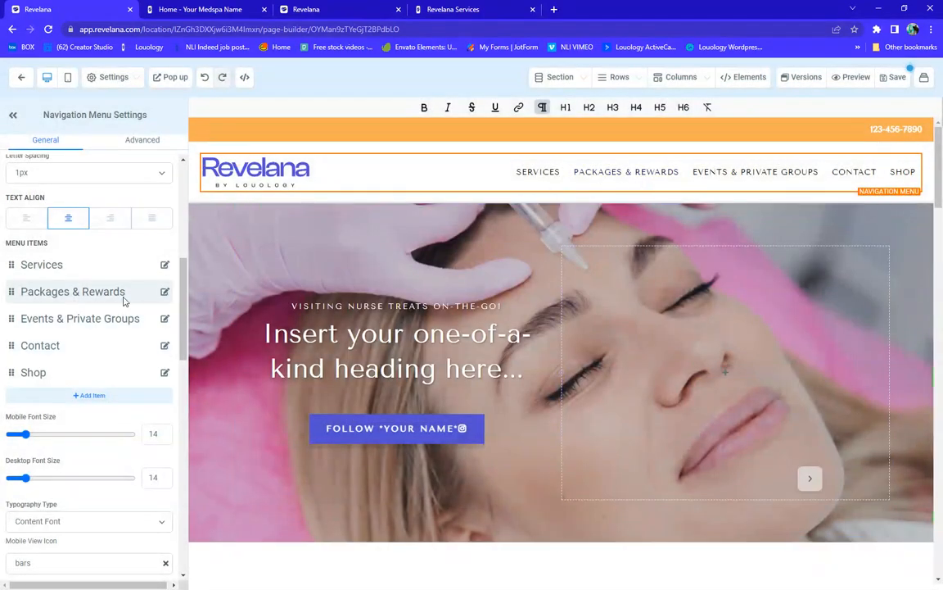
left_click(165, 292)
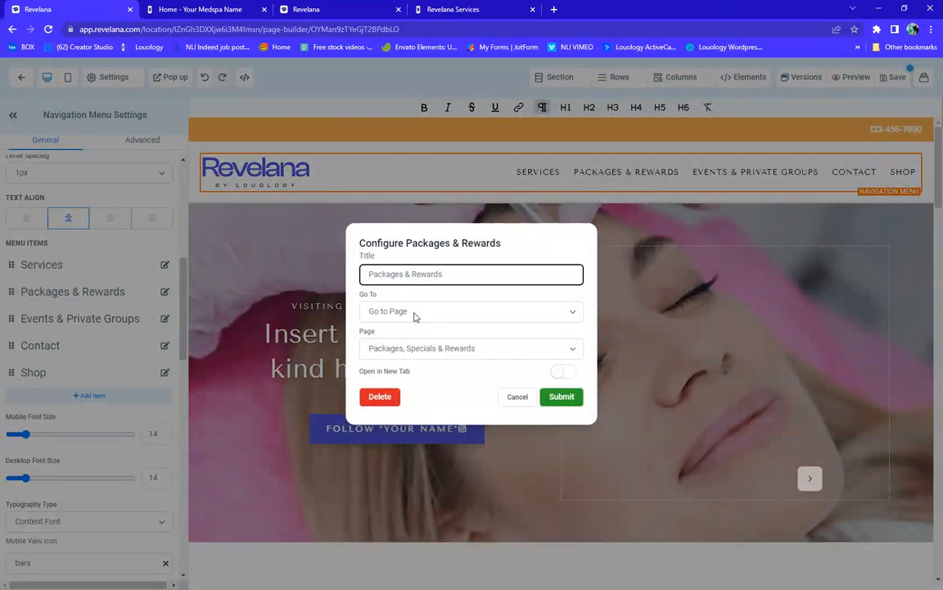
left_click(518, 397)
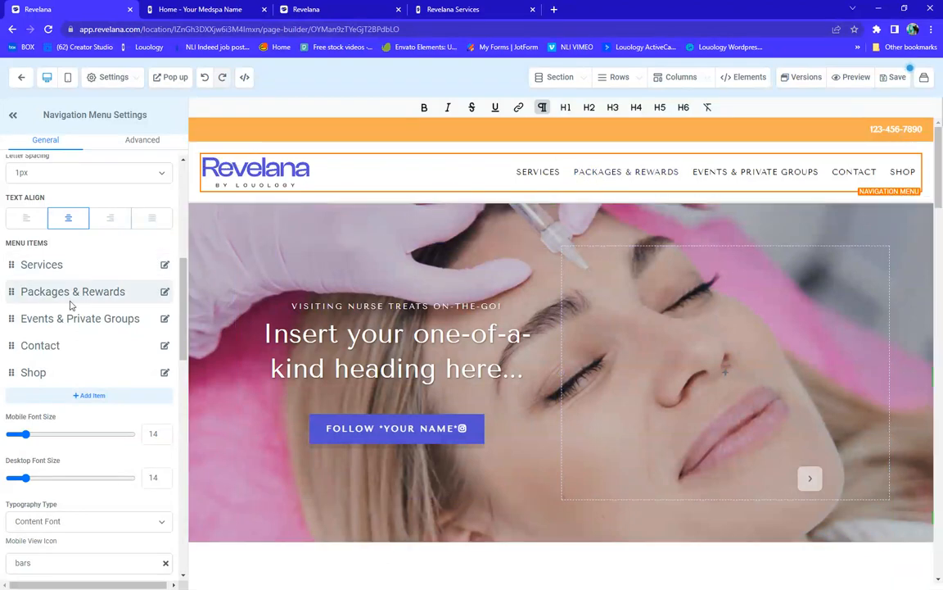
scroll(70, 305, "down", 2)
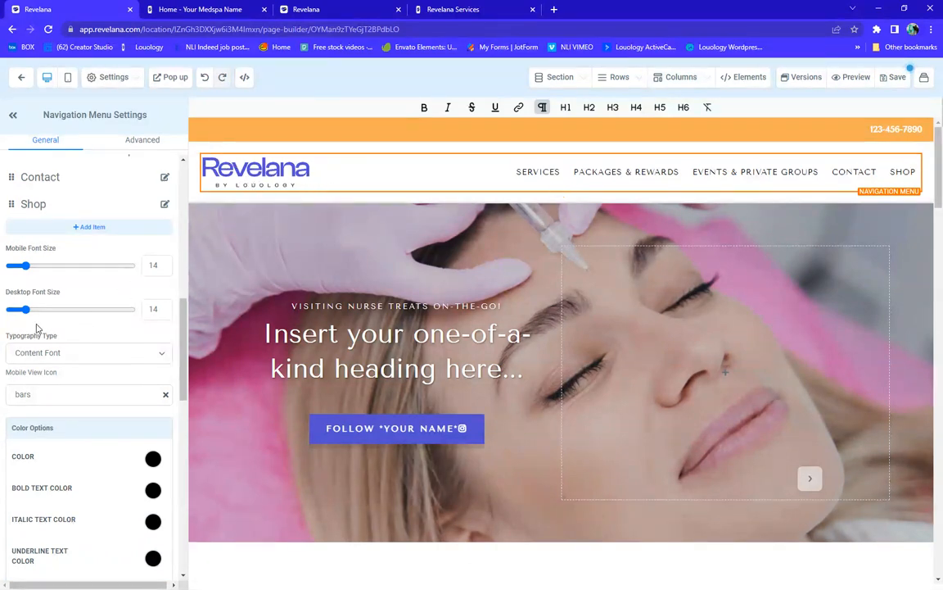
Check the placeholder site name in the Brand Logo Website link, then select the hero section's settings
scroll(37, 328, "down", 5)
scroll(36, 329, "down", 3)
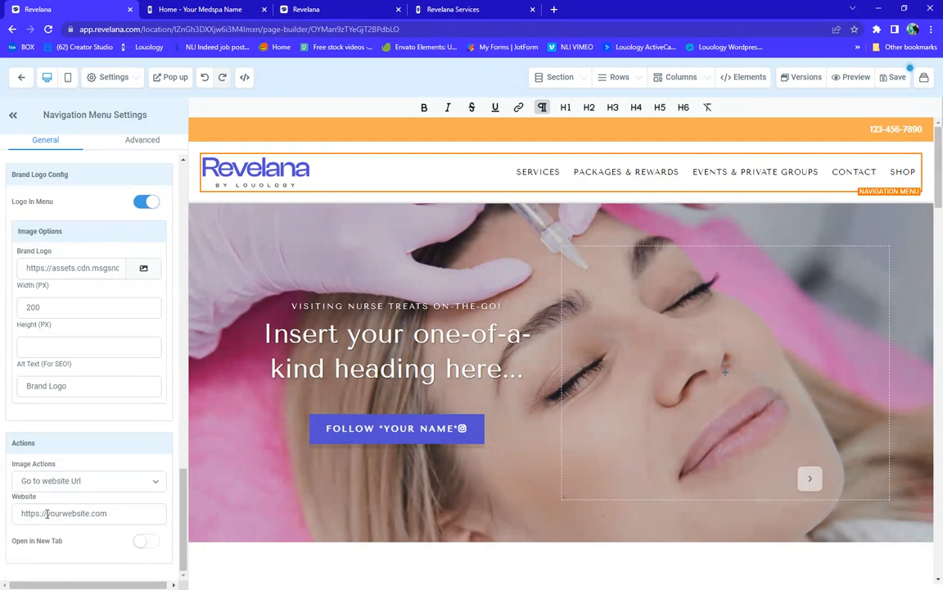
left_click_drag(46, 514, 87, 513)
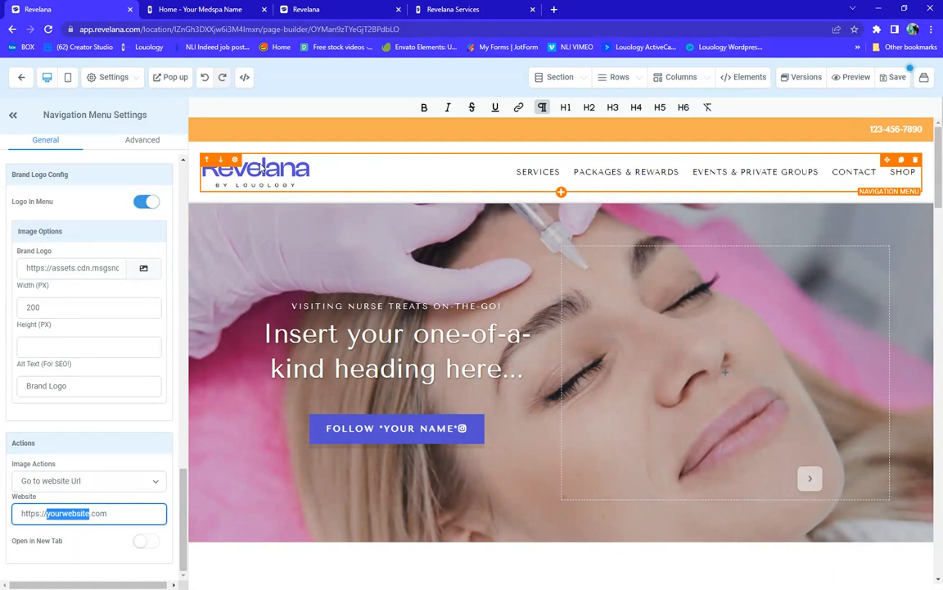
left_click(810, 482)
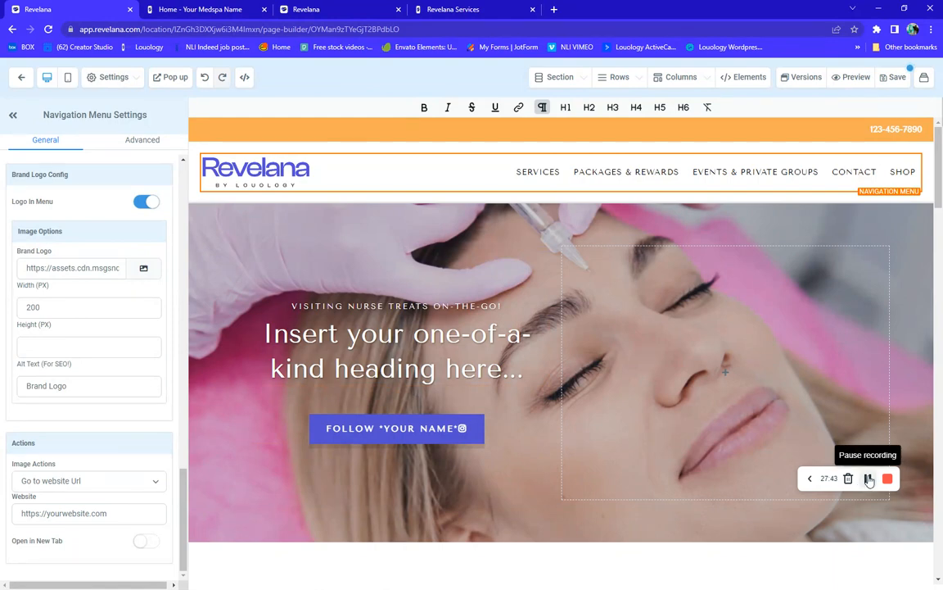
left_click(207, 495)
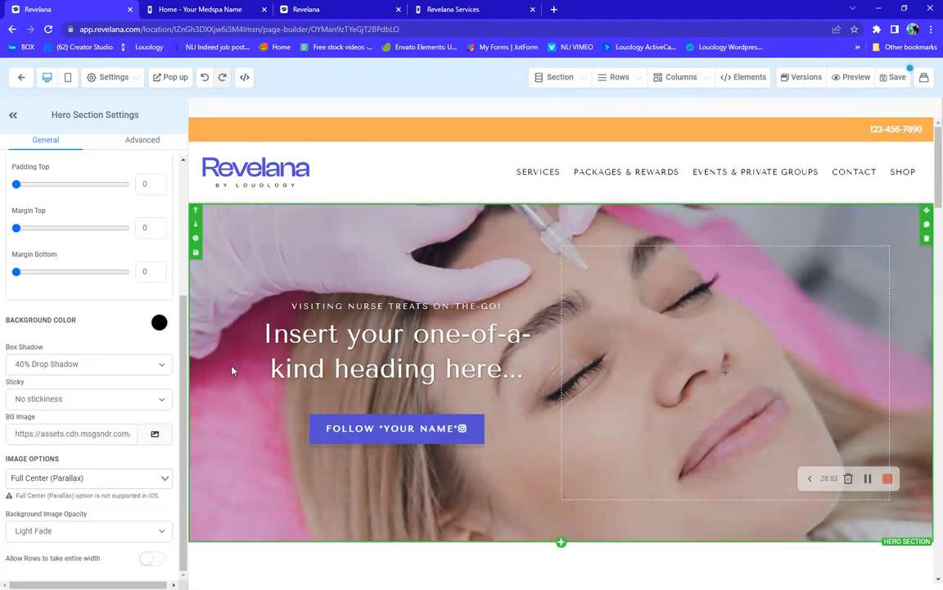
Review the hero Follow button's Website URL link under Button Actions, then scroll to the treatment columns
left_click(415, 429)
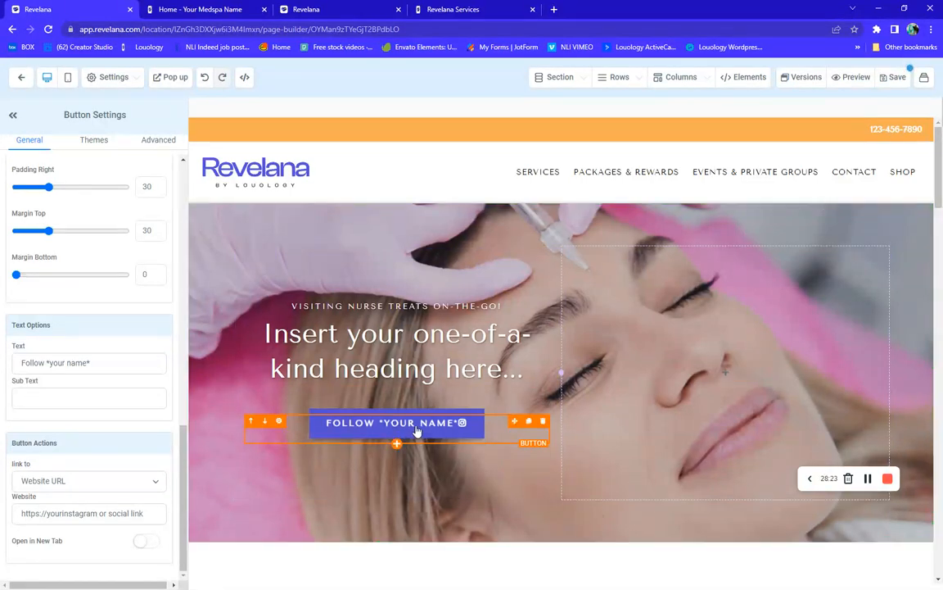
scroll(40, 369, "up", 1)
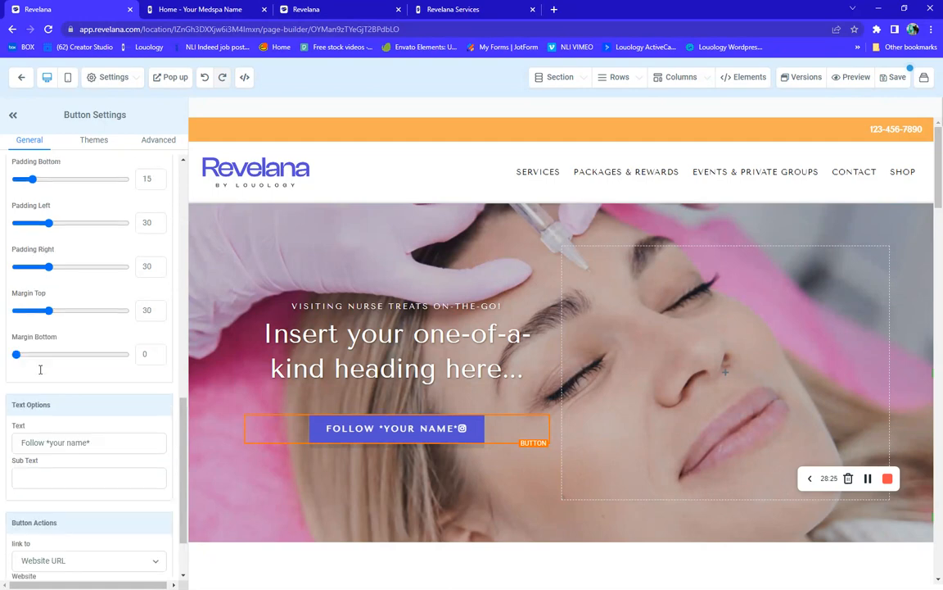
scroll(40, 369, "down", 1)
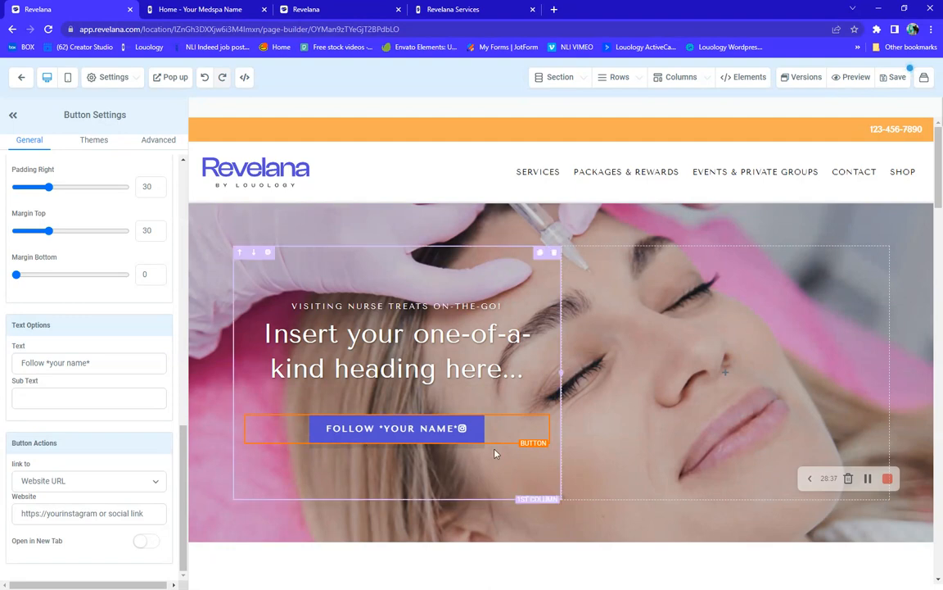
scroll(445, 403, "down", 2)
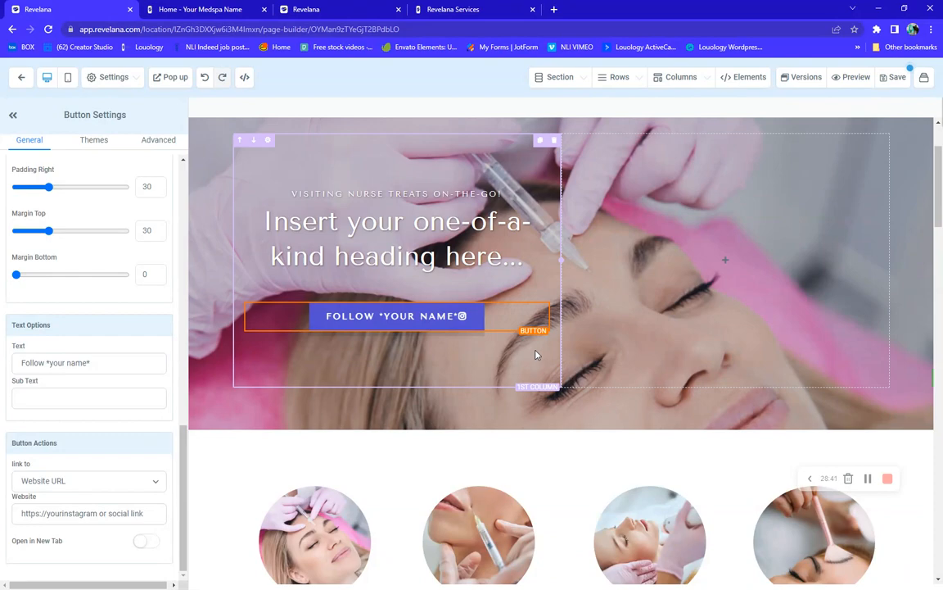
scroll(397, 319, "down", 5)
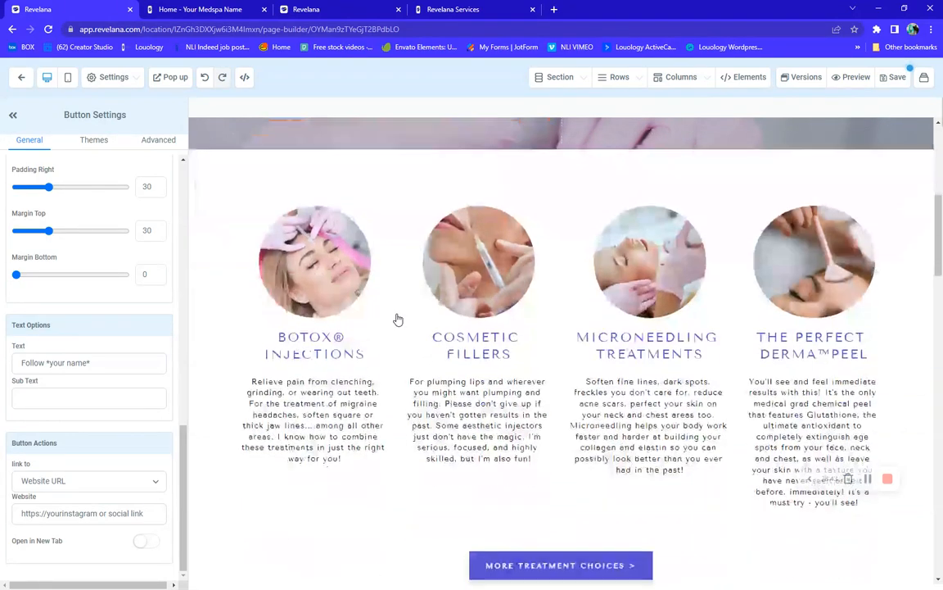
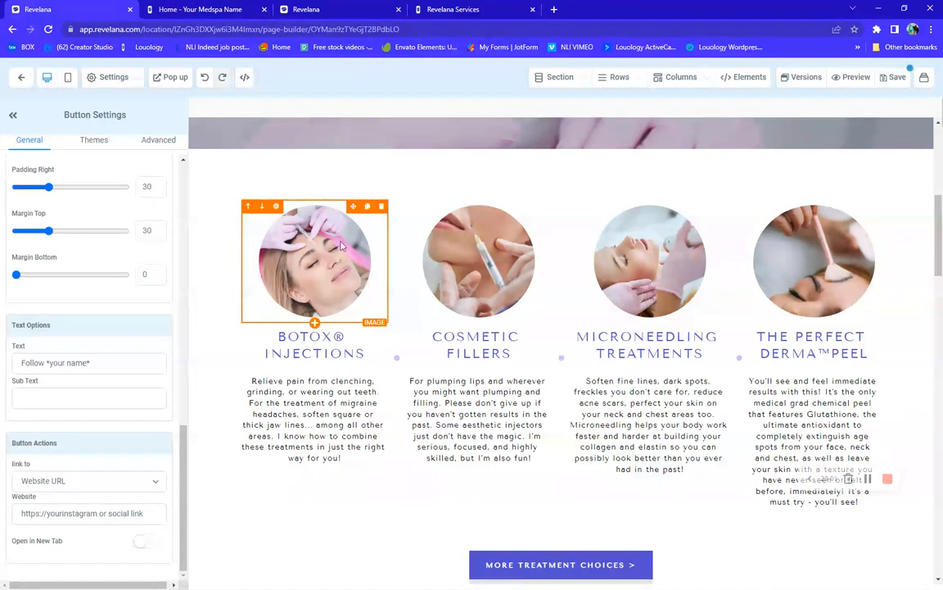
Show the Botox Injections image's Advanced settings: circle radius, no border or shadow, full color
left_click(168, 143)
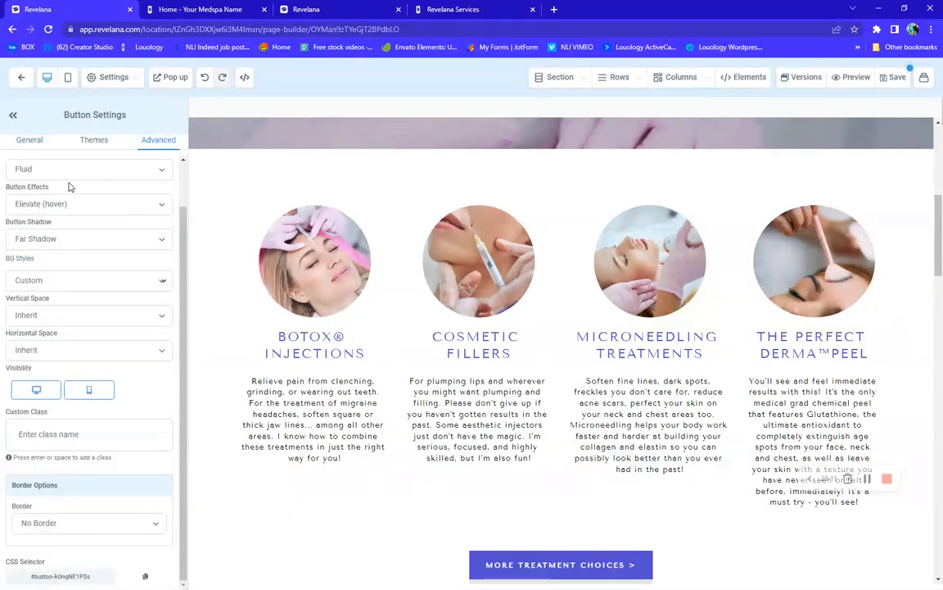
scroll(68, 185, "up", 1)
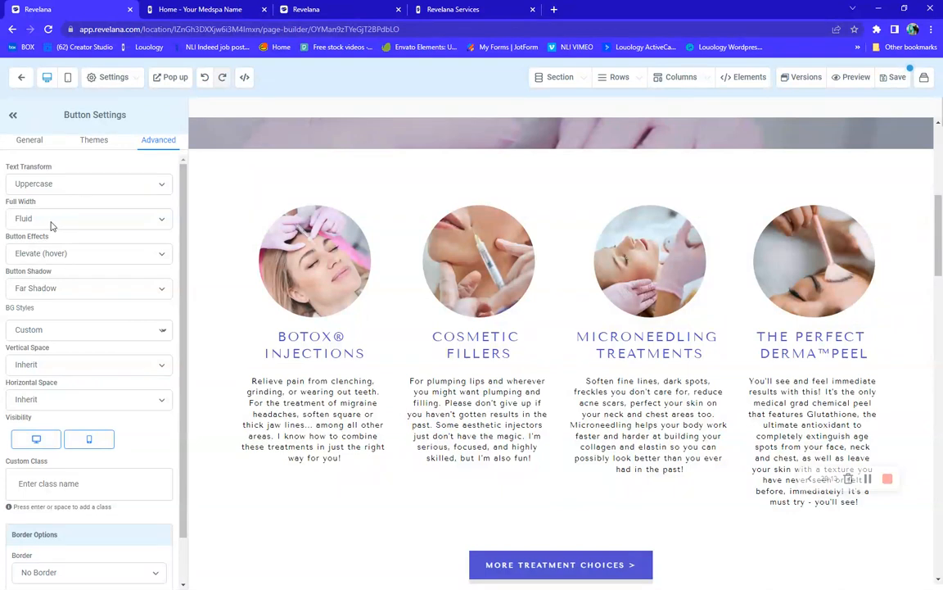
left_click(296, 264)
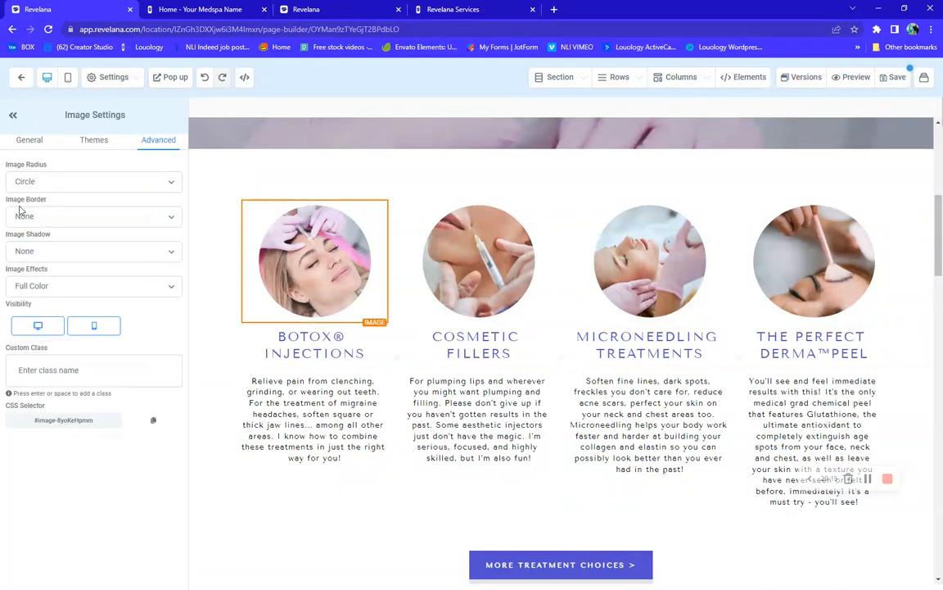
left_click(65, 178)
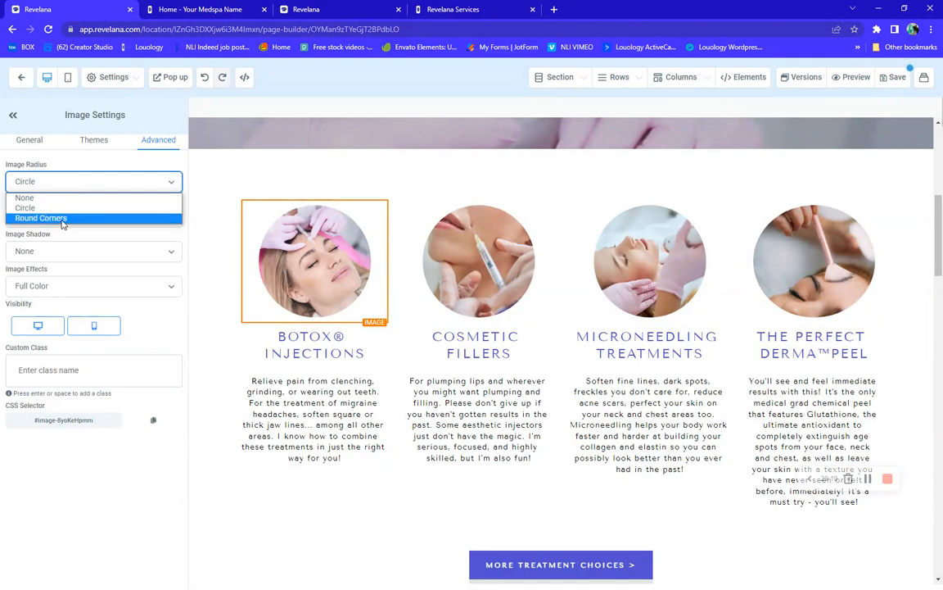
left_click(70, 218)
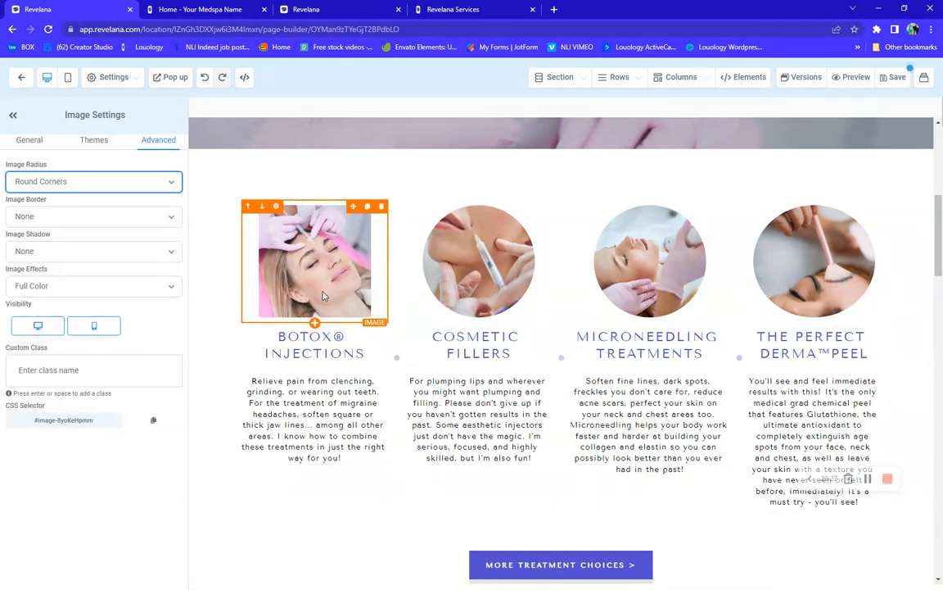
left_click(93, 184)
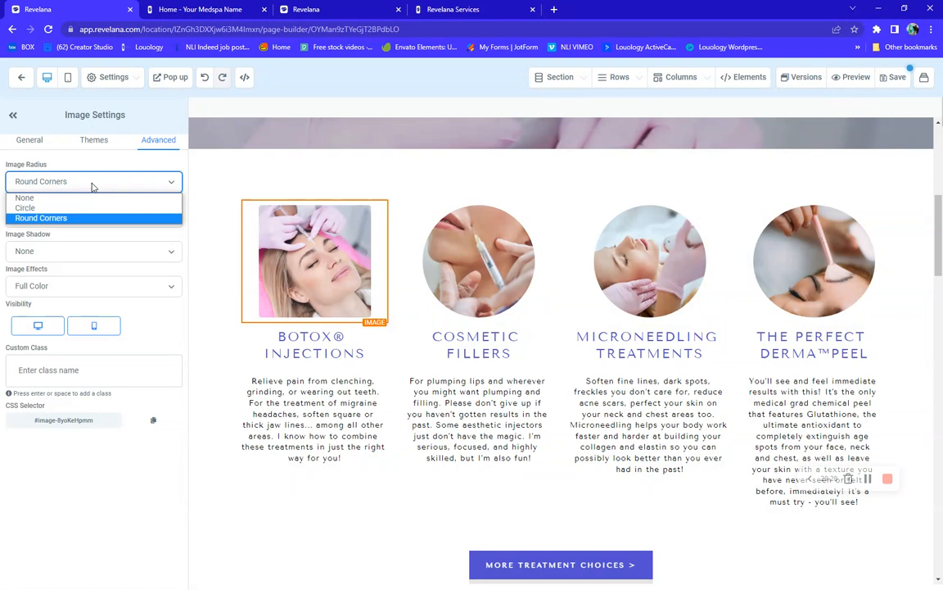
left_click(39, 198)
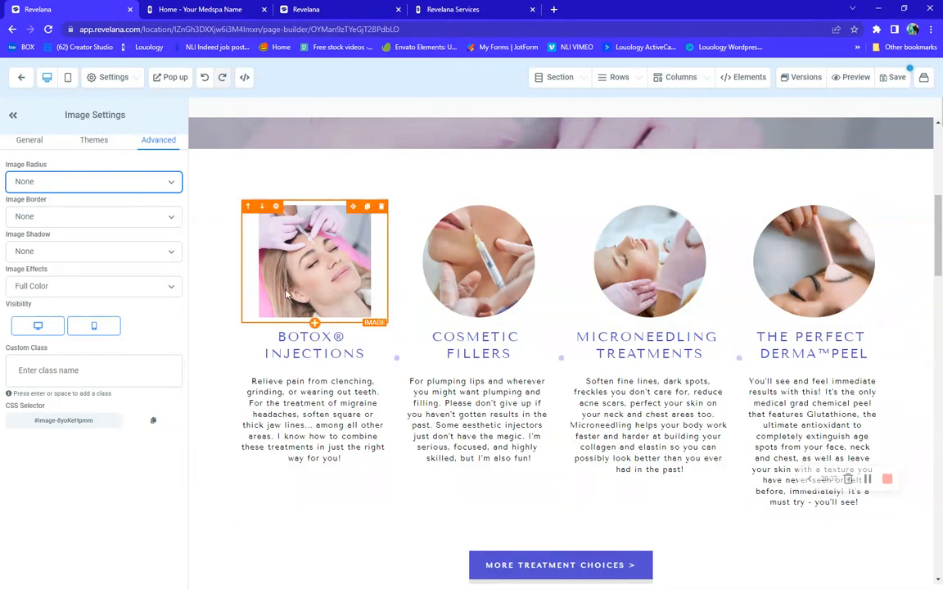
left_click(67, 189)
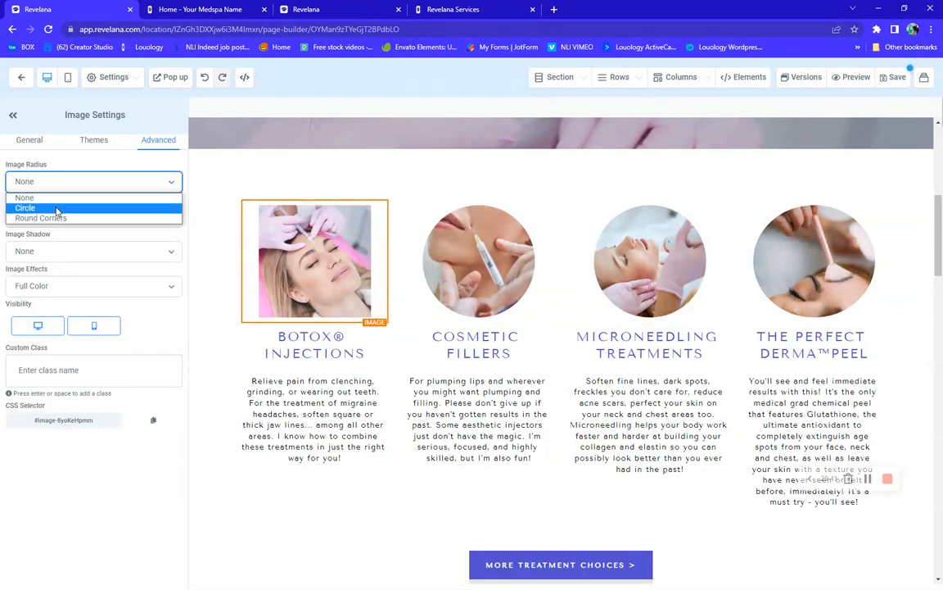
left_click(57, 209)
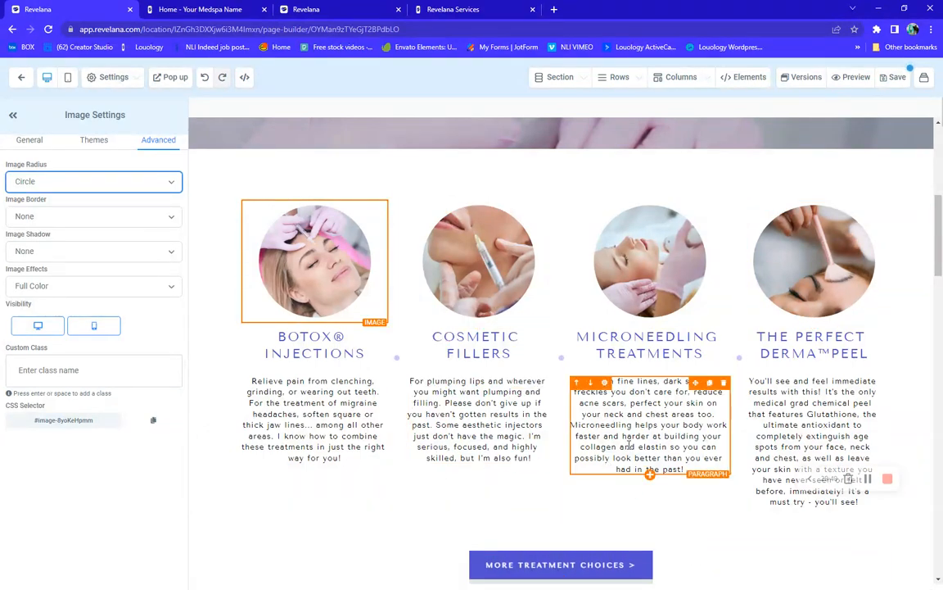
scroll(629, 445, "down", 2)
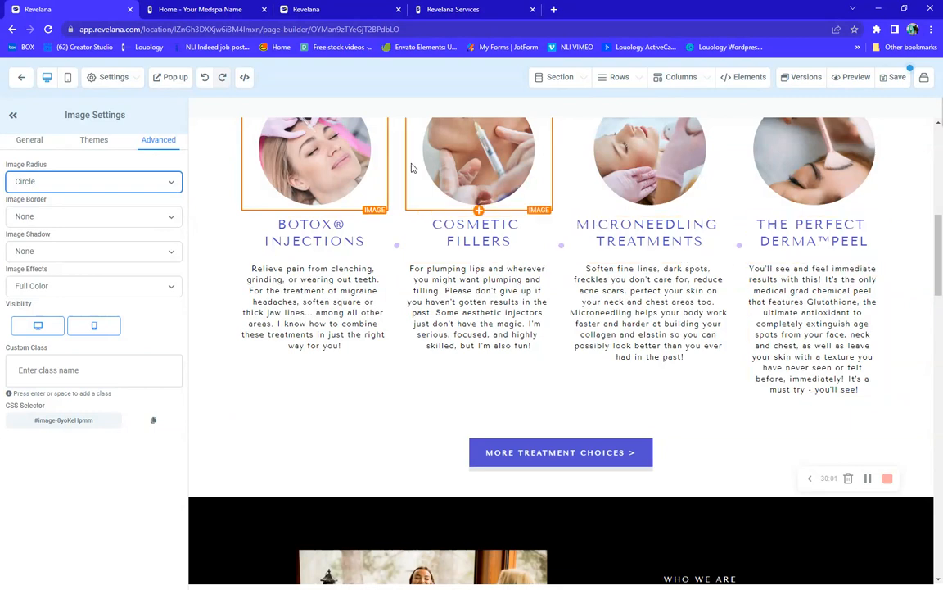
left_click(68, 79)
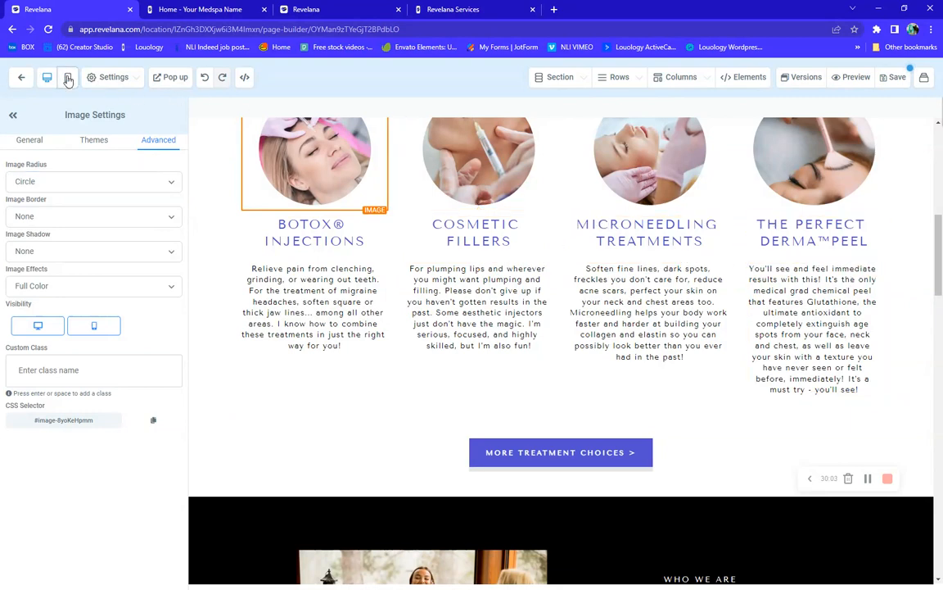
left_click(543, 288)
scroll(578, 293, "down", 2)
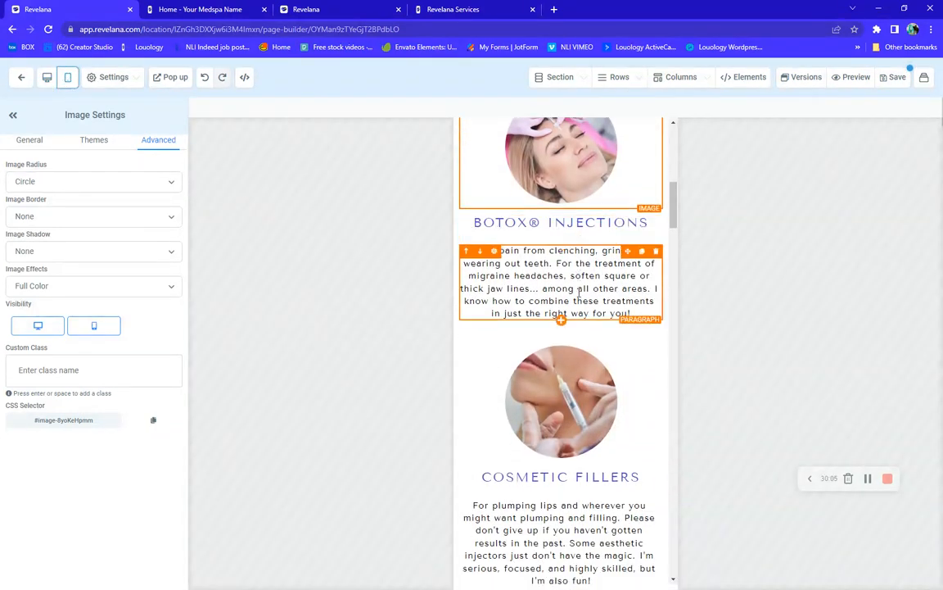
scroll(579, 293, "down", 8)
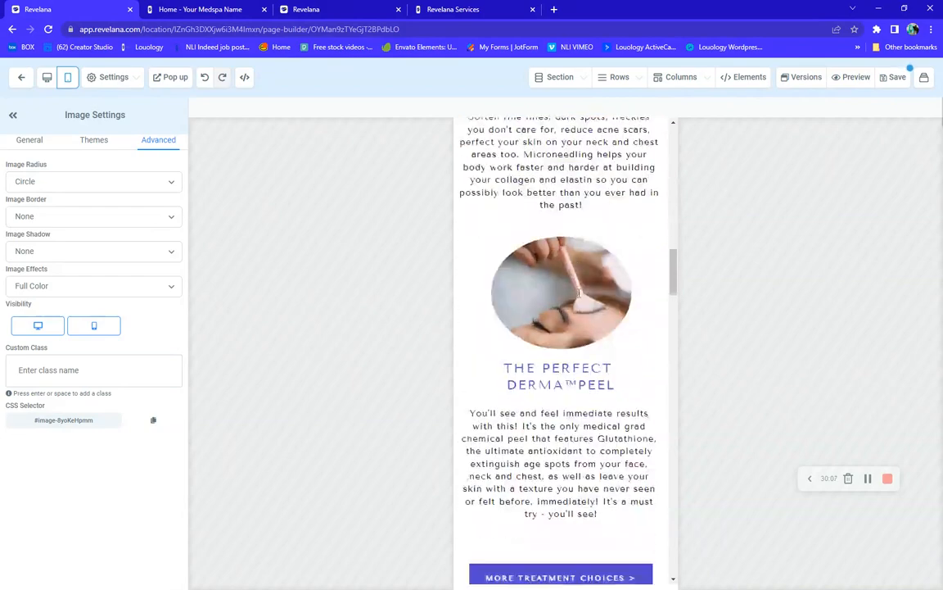
scroll(578, 294, "down", 2)
scroll(579, 293, "down", 3)
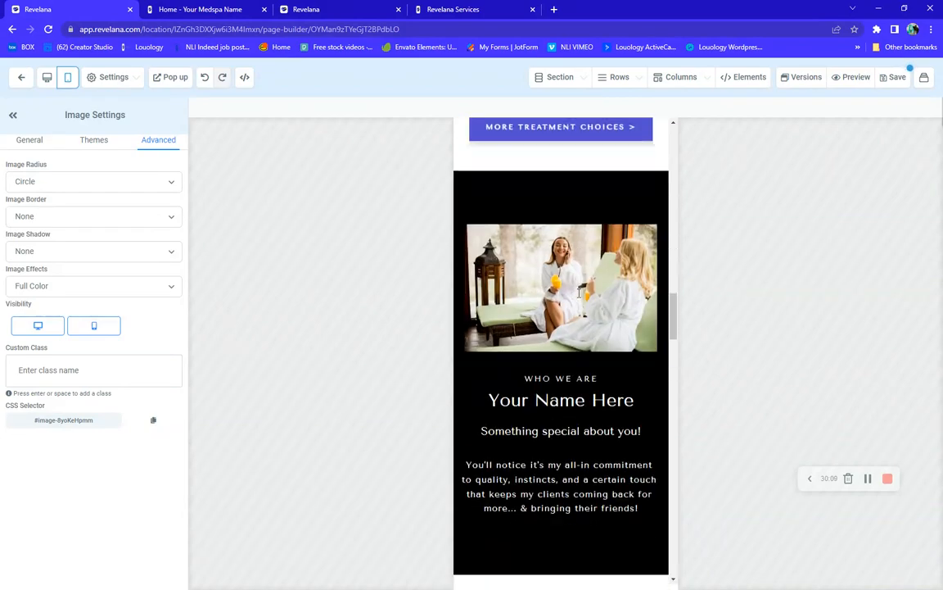
scroll(579, 293, "up", 2)
scroll(579, 293, "down", 7)
scroll(579, 294, "down", 8)
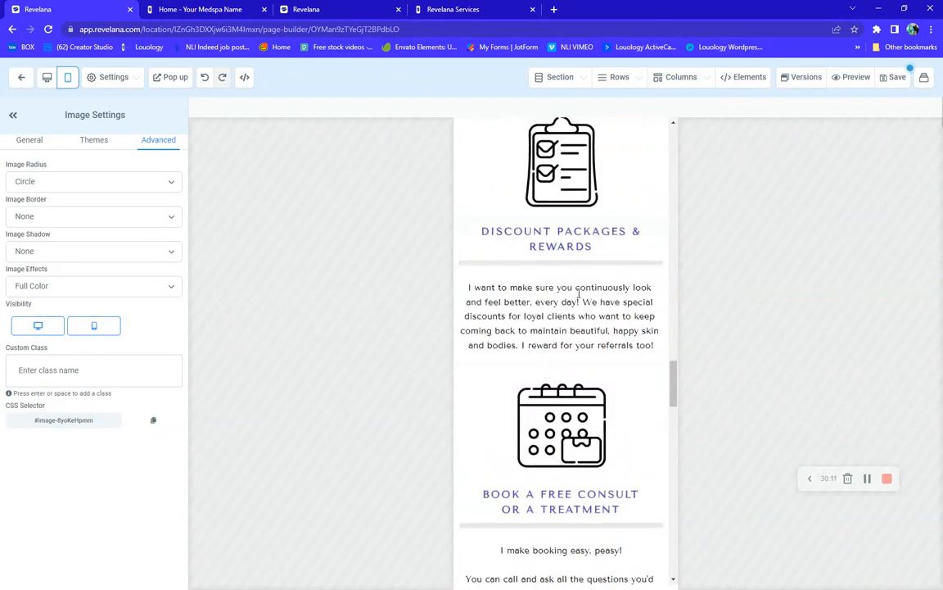
scroll(579, 293, "up", 4)
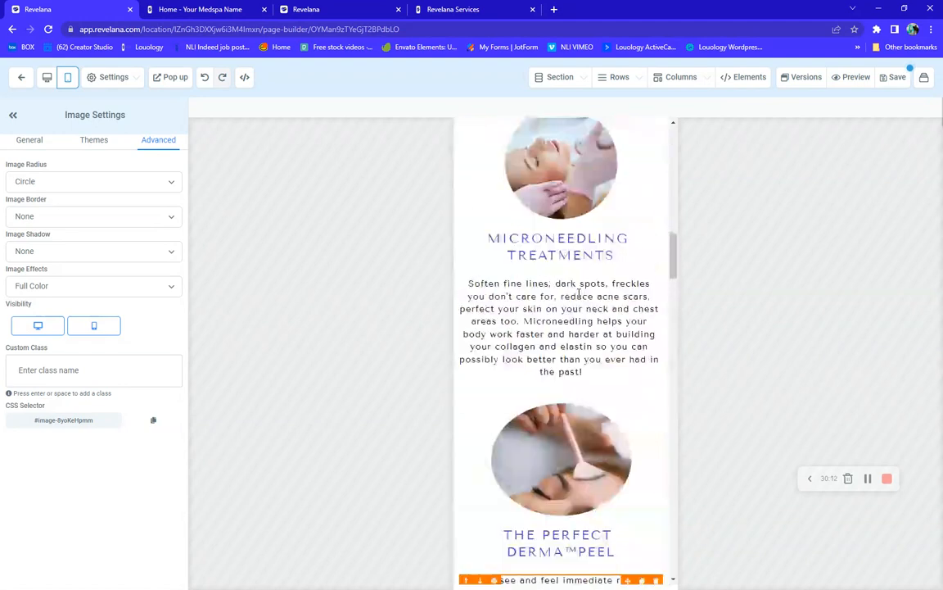
left_click(46, 77)
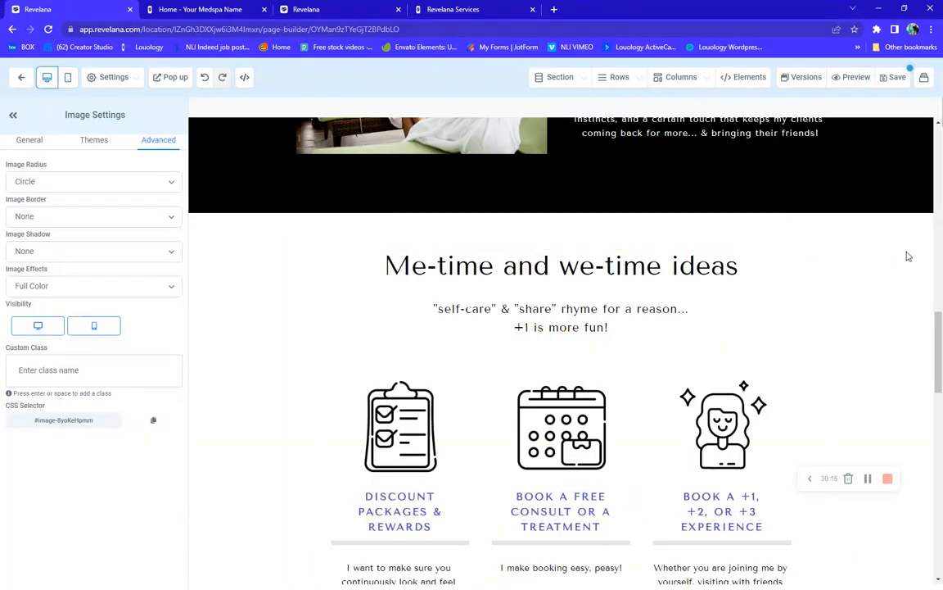
scroll(905, 256, "down", 2)
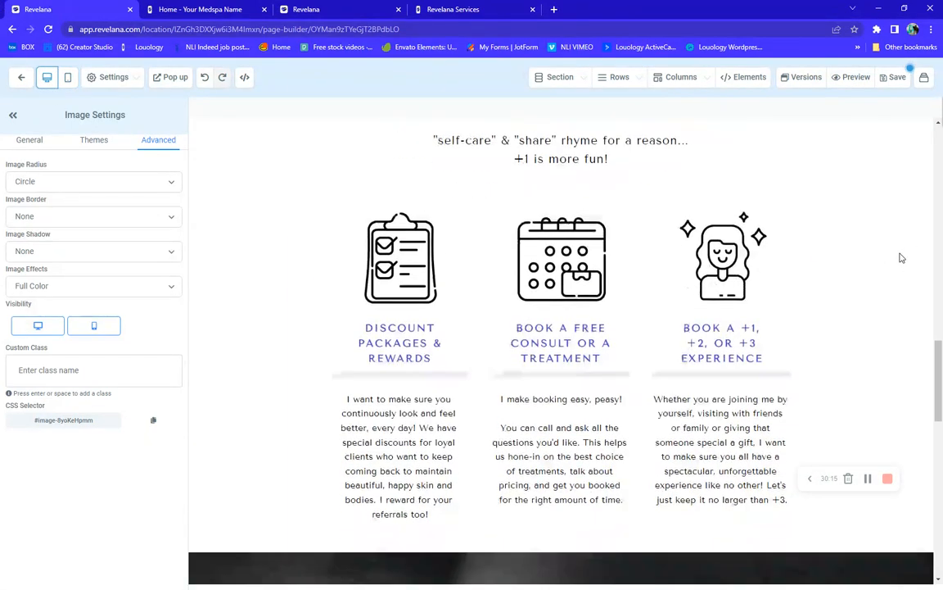
left_click(388, 256)
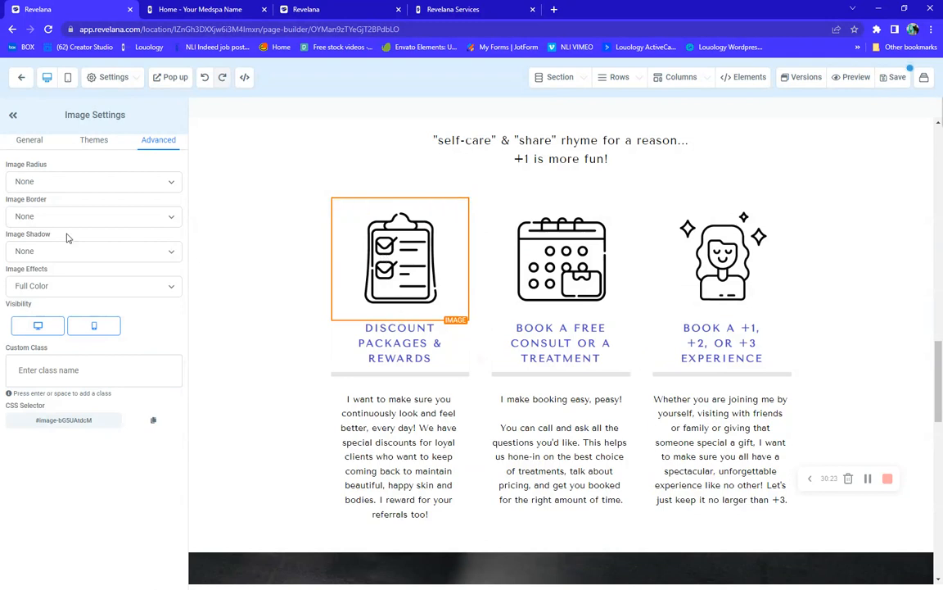
left_click(35, 144)
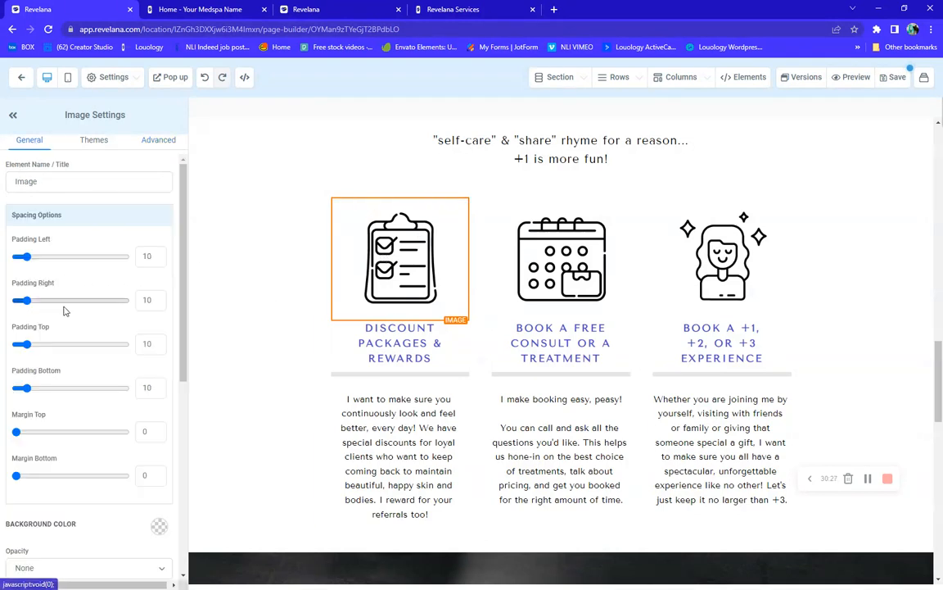
scroll(64, 311, "down", 5)
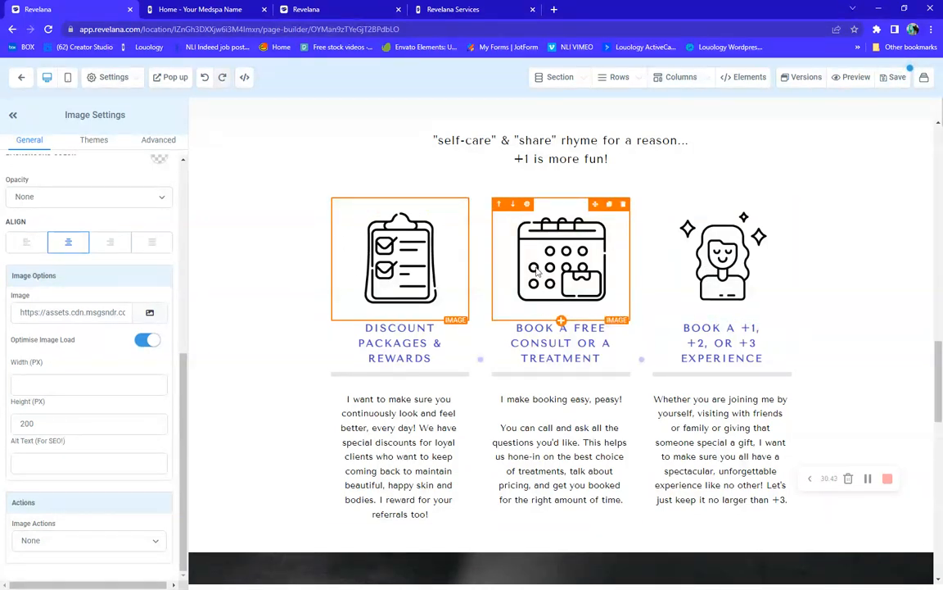
left_click(399, 351)
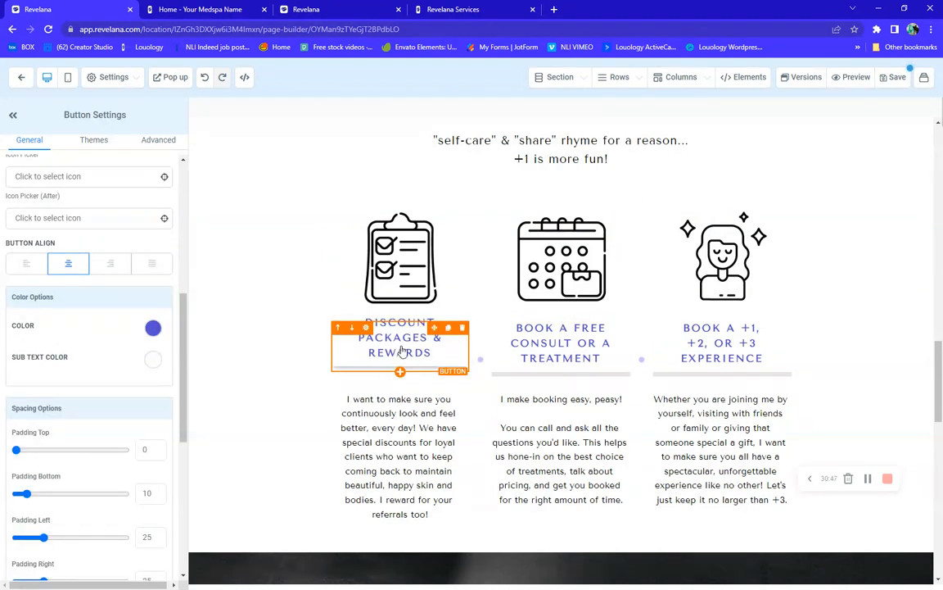
scroll(401, 351, "down", 3)
left_click(404, 328)
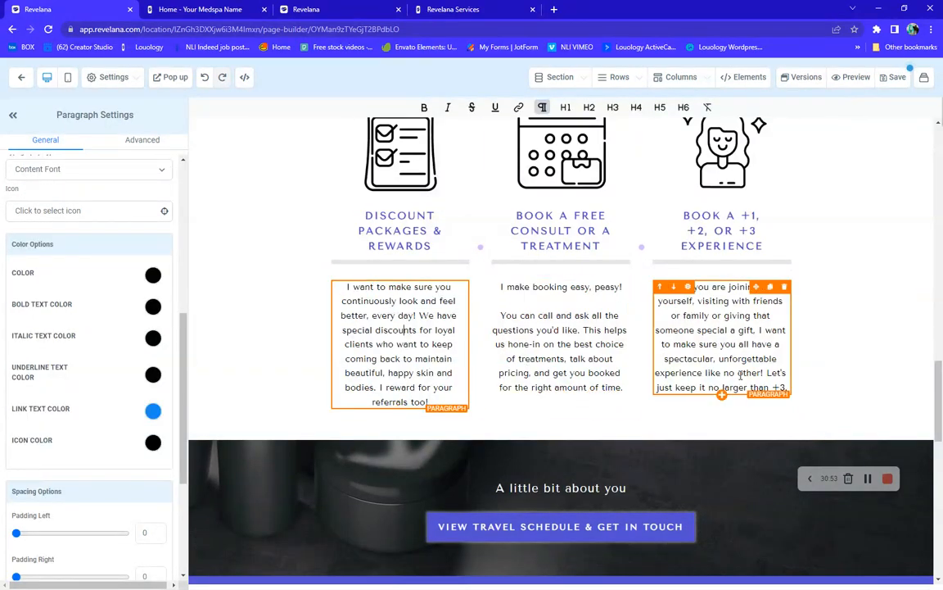
scroll(720, 389, "down", 7)
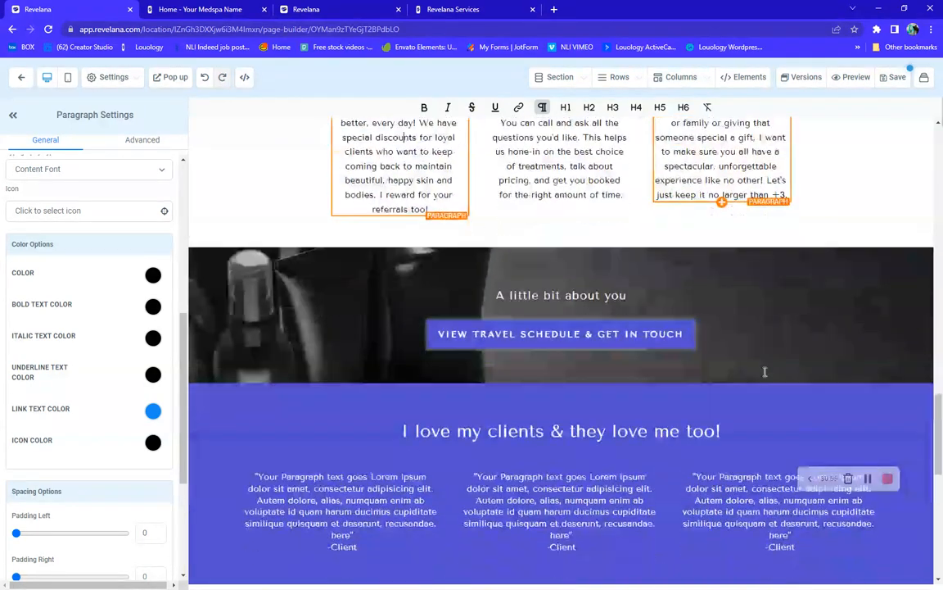
Select the 'A little bit about you' section and open My Media from its General BG Image
left_click(241, 254)
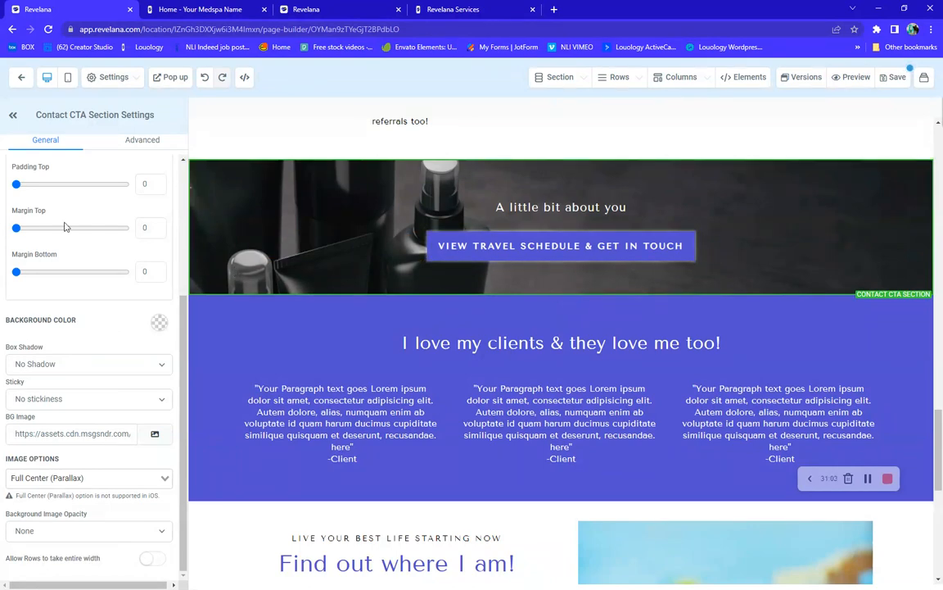
left_click(139, 143)
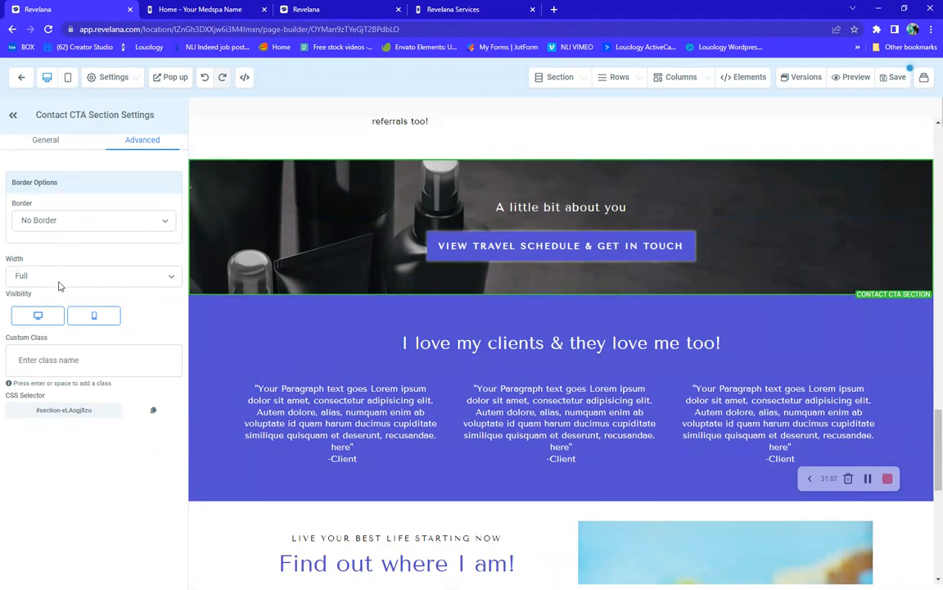
left_click(44, 145)
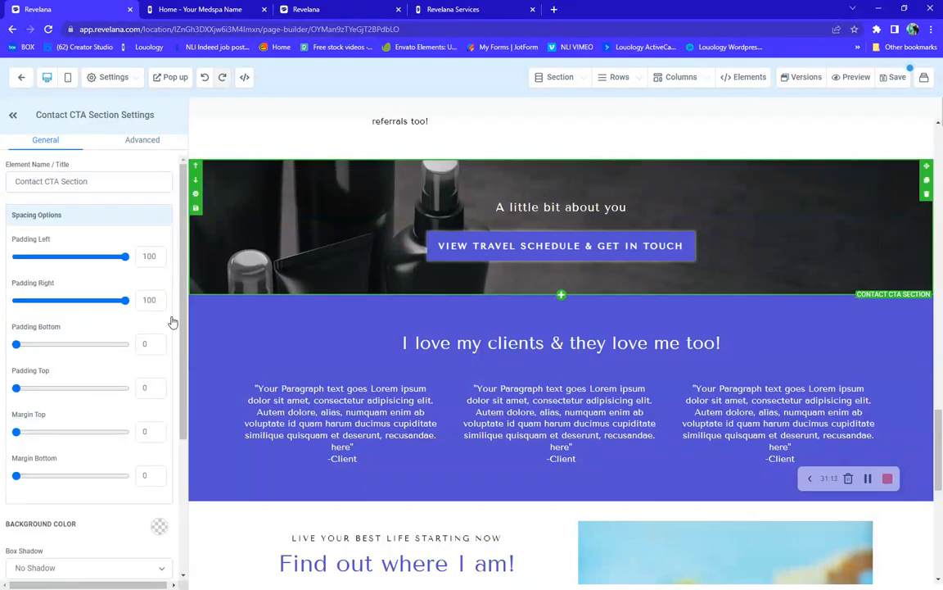
scroll(52, 377, "down", 3)
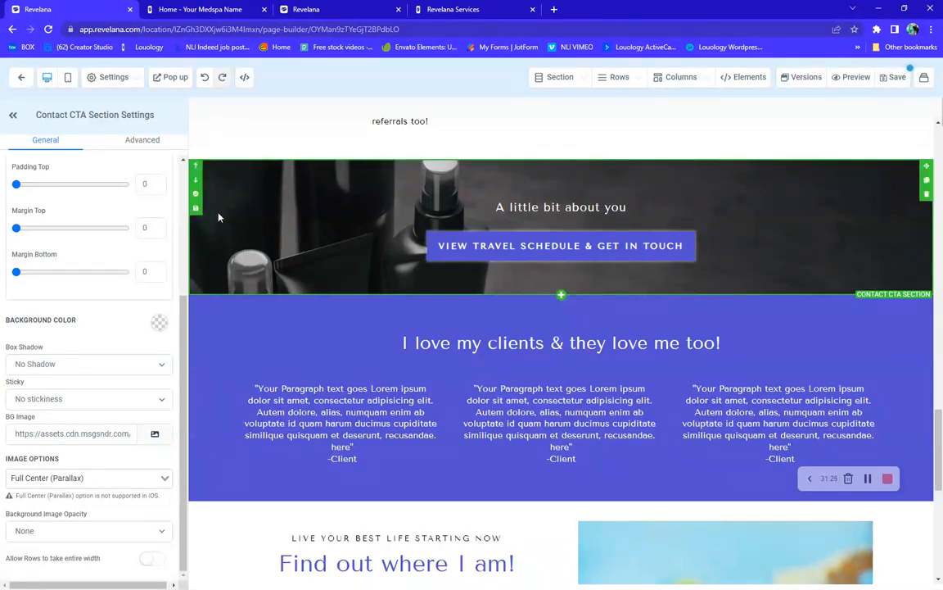
left_click(155, 434)
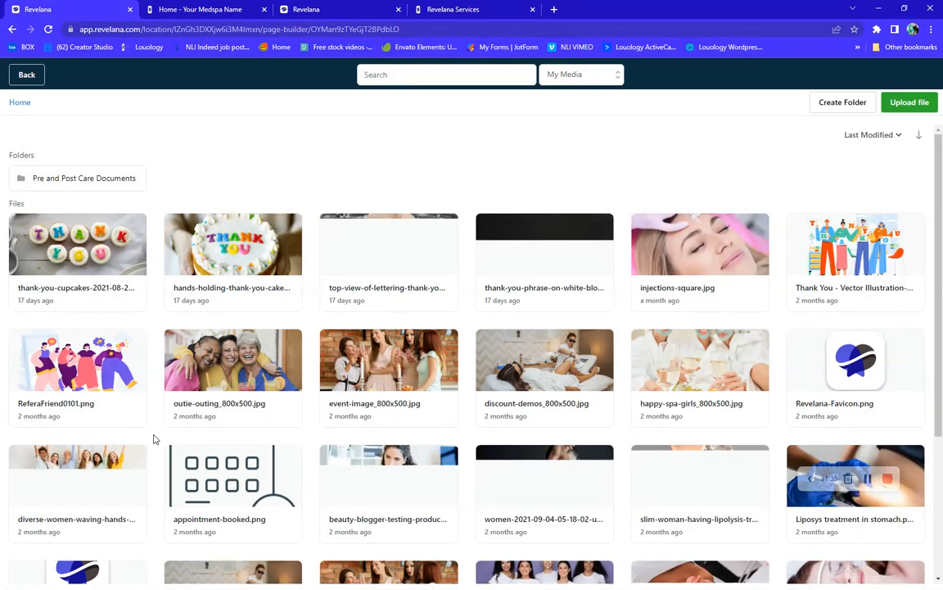
Use ReferaFriend0101.png as the Contact CTA section background
left_click(80, 361)
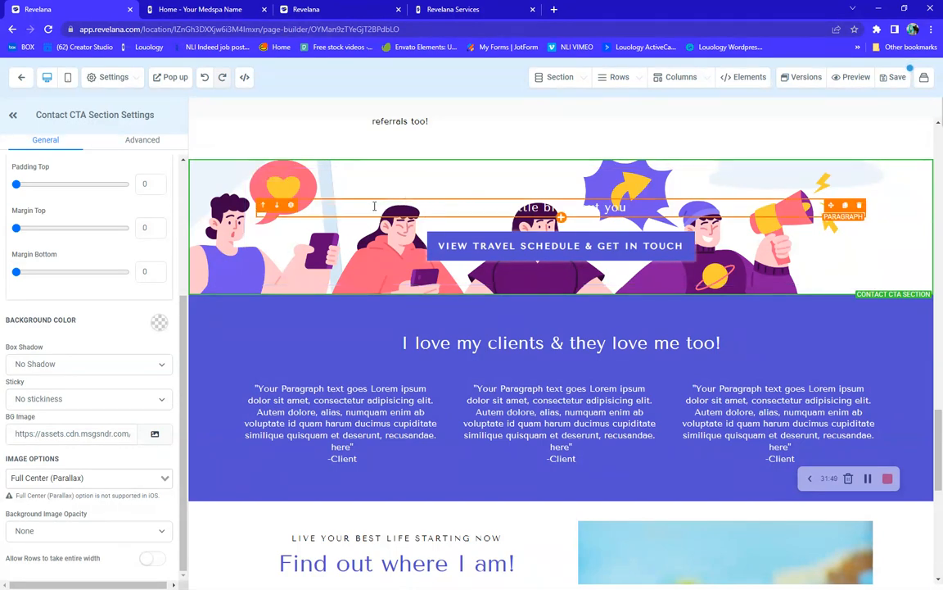
Try black for the 'A little bit about you' text, then undo twice to restore white text and bottle photo
left_click_drag(438, 205, 695, 209)
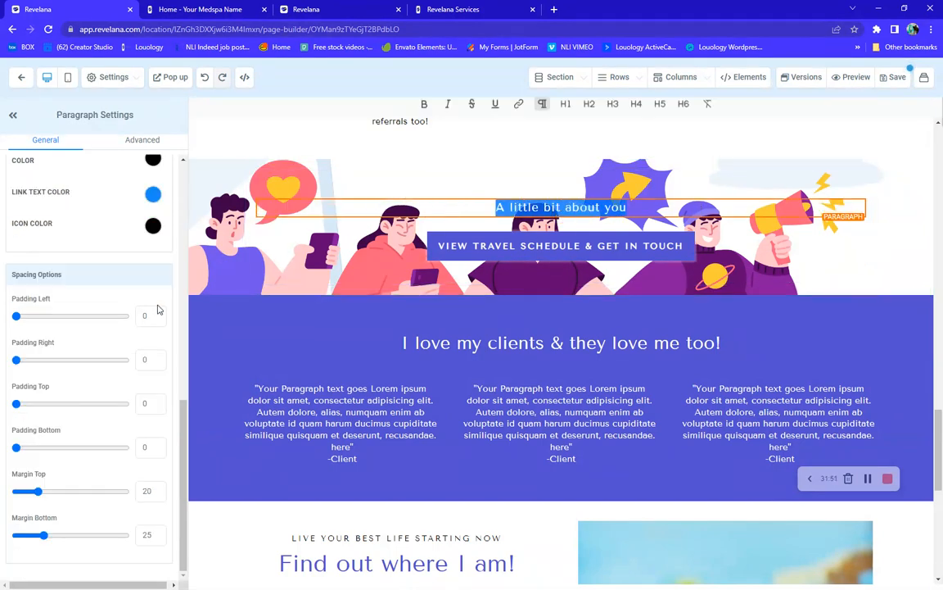
scroll(118, 302, "up", 3)
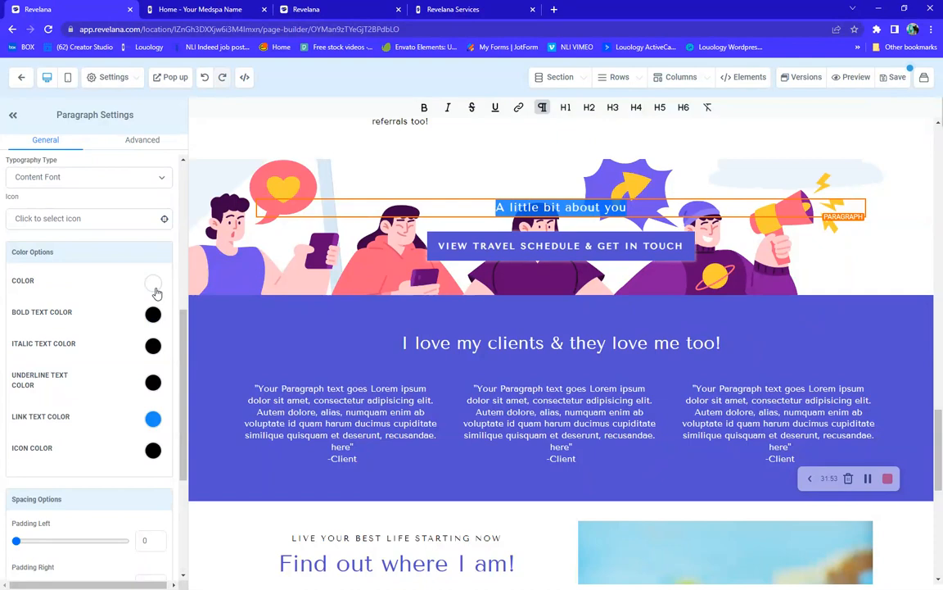
left_click(155, 287)
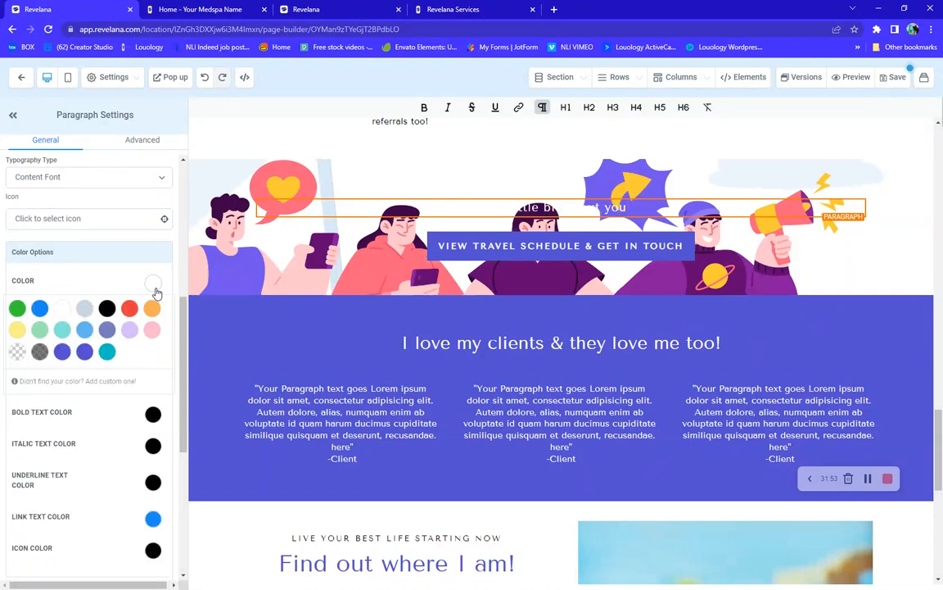
left_click(104, 311)
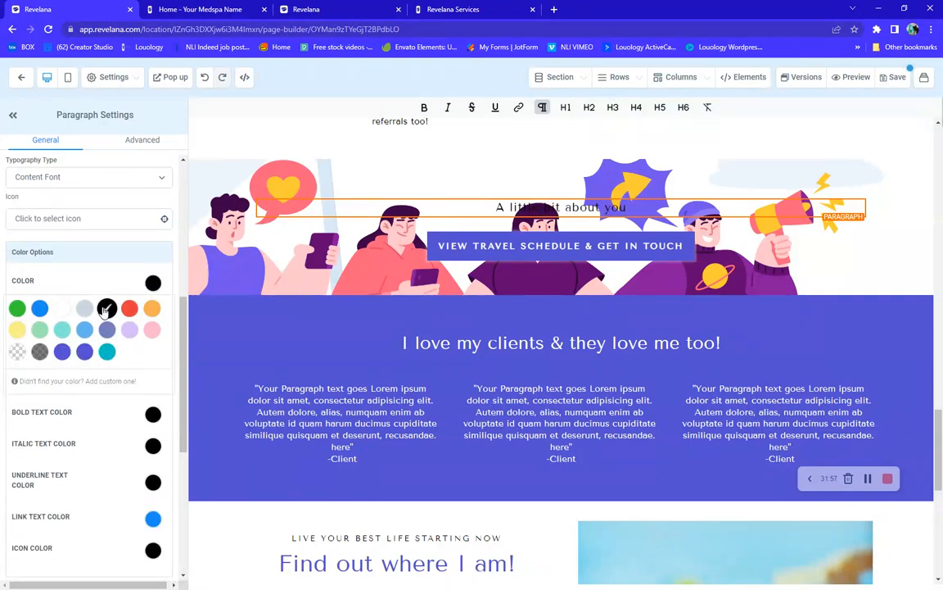
left_click(205, 79)
left_click(205, 80)
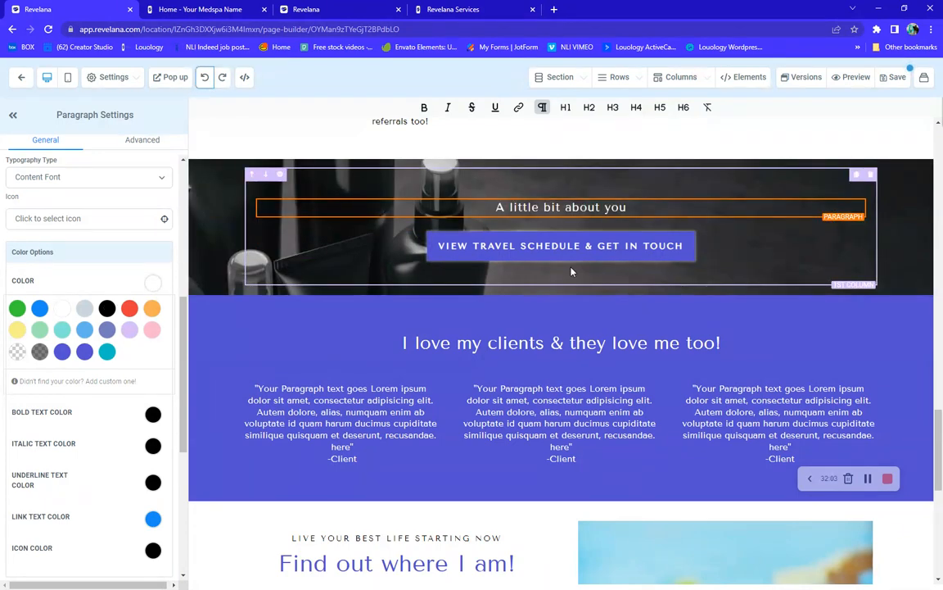
scroll(513, 239, "down", 3)
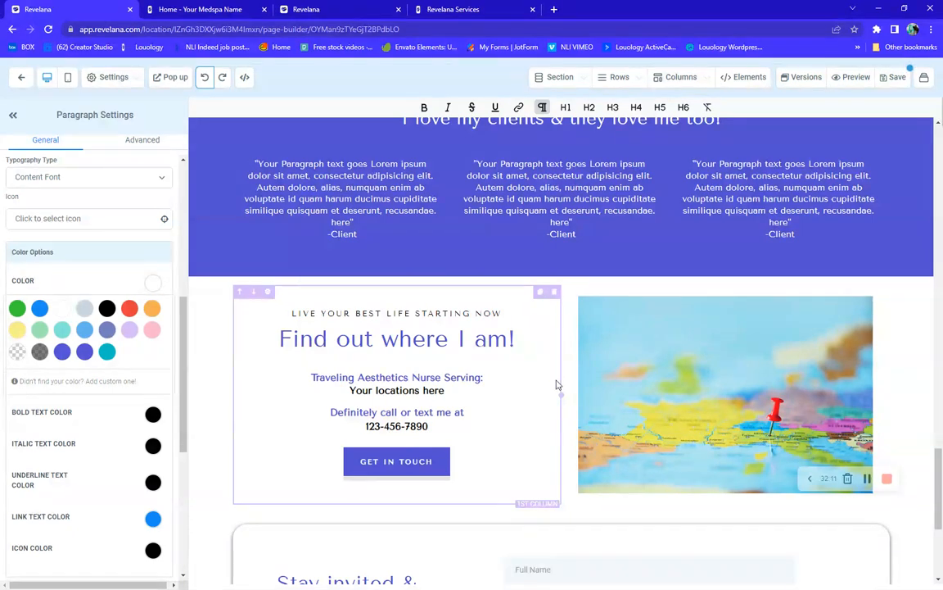
scroll(555, 386, "down", 4)
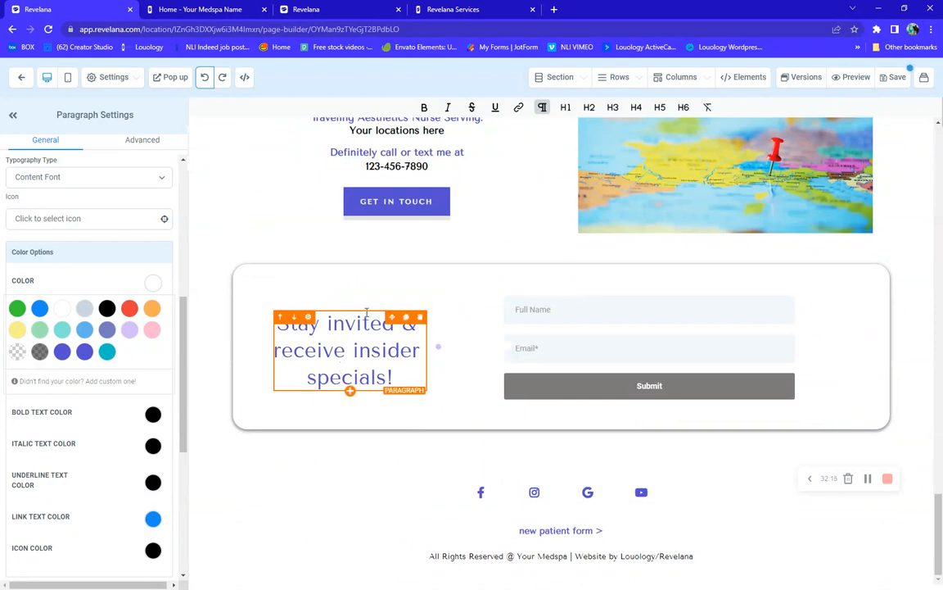
scroll(366, 314, "up", 5)
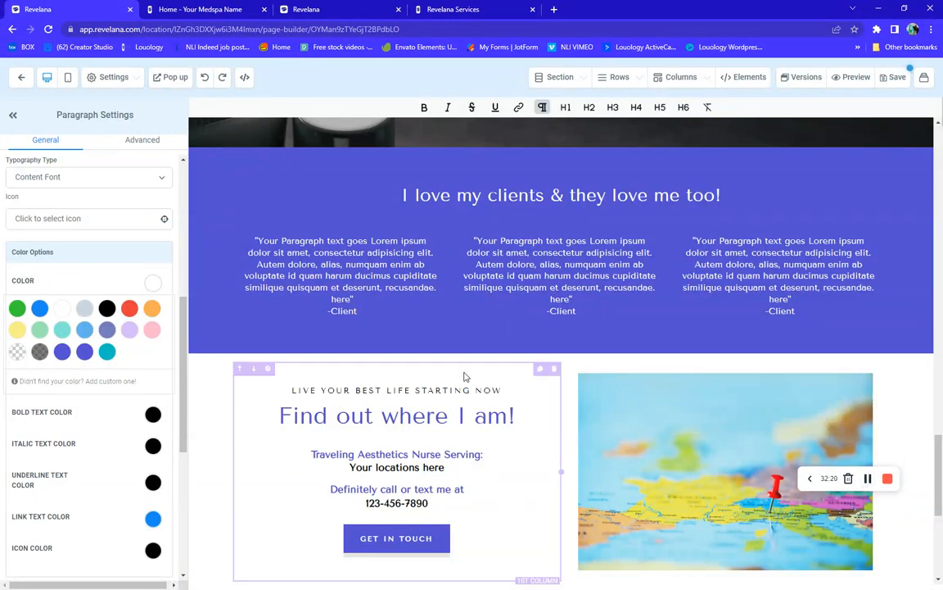
scroll(464, 376, "up", 10)
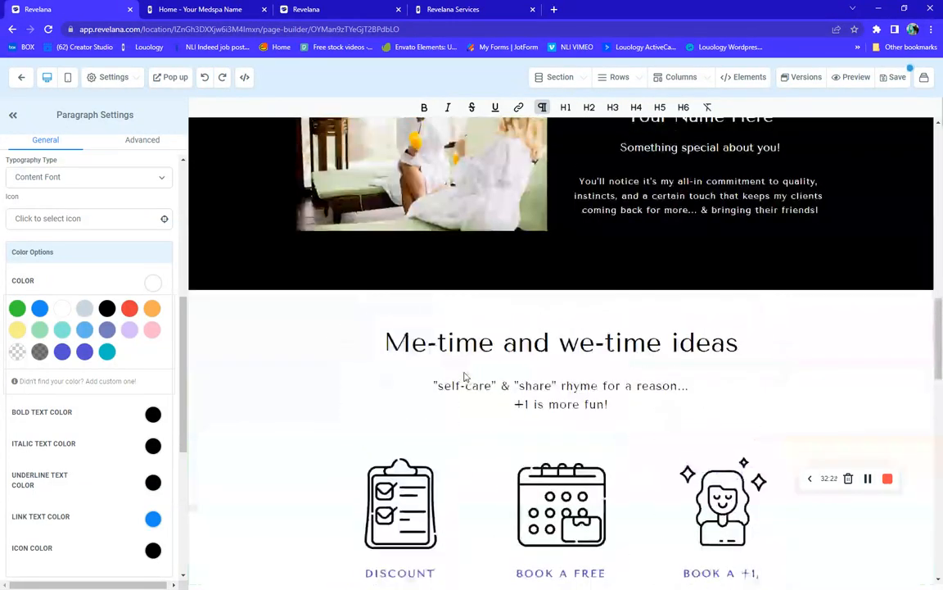
scroll(464, 376, "up", 15)
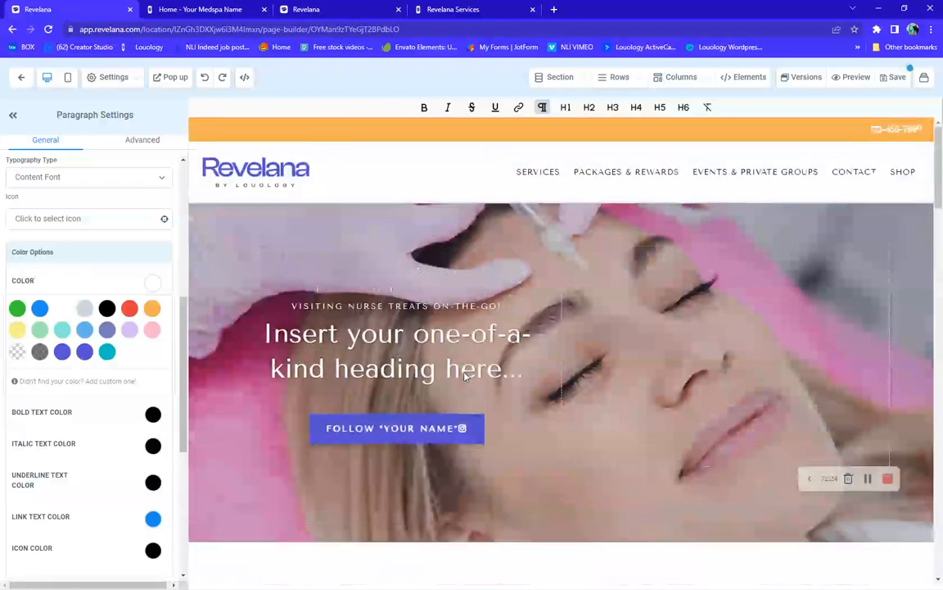
scroll(463, 375, "down", 12)
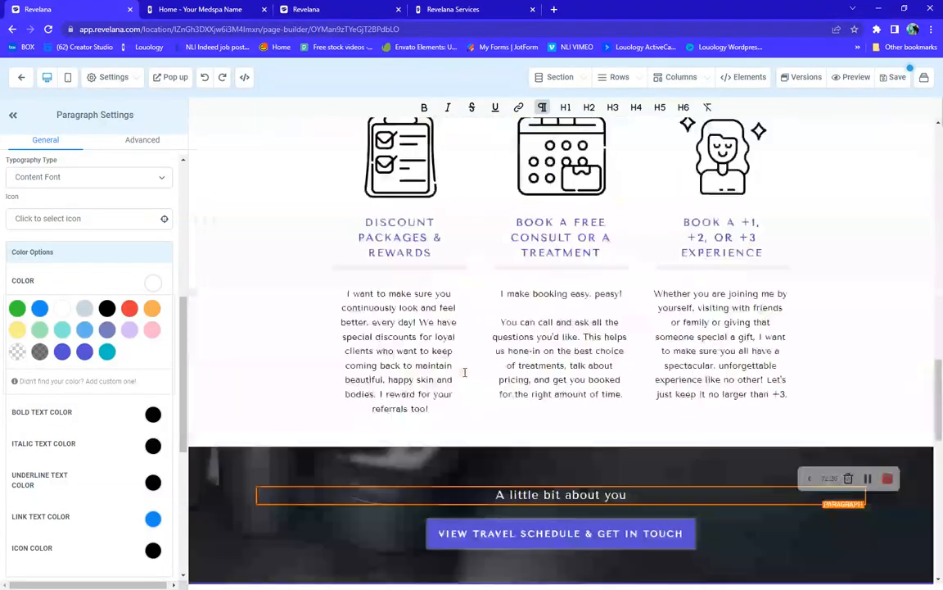
scroll(465, 372, "down", 10)
scroll(464, 372, "up", 6)
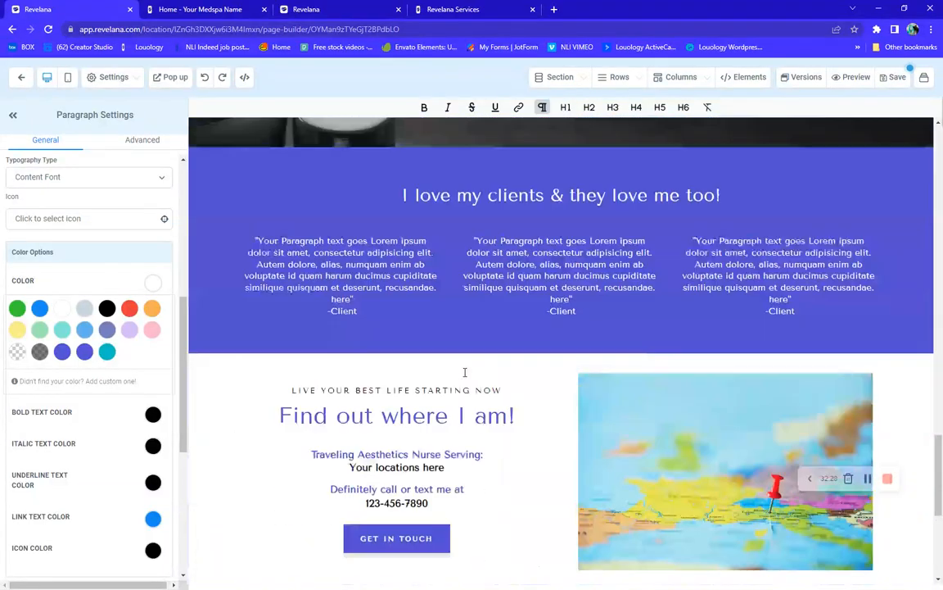
scroll(465, 371, "down", 2)
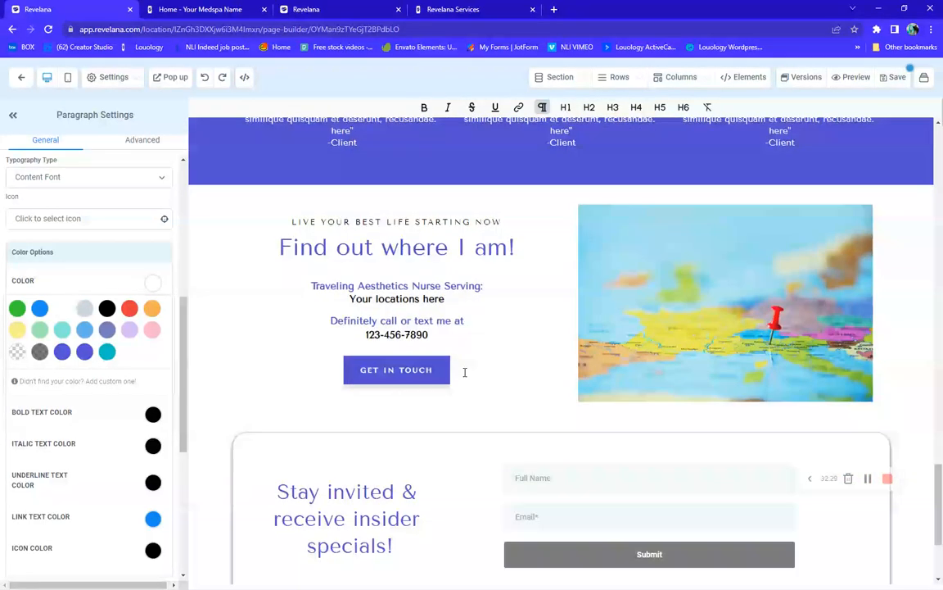
Check the map image and 'Your locations here' text, then reselect the map image for its settings
left_click(753, 315)
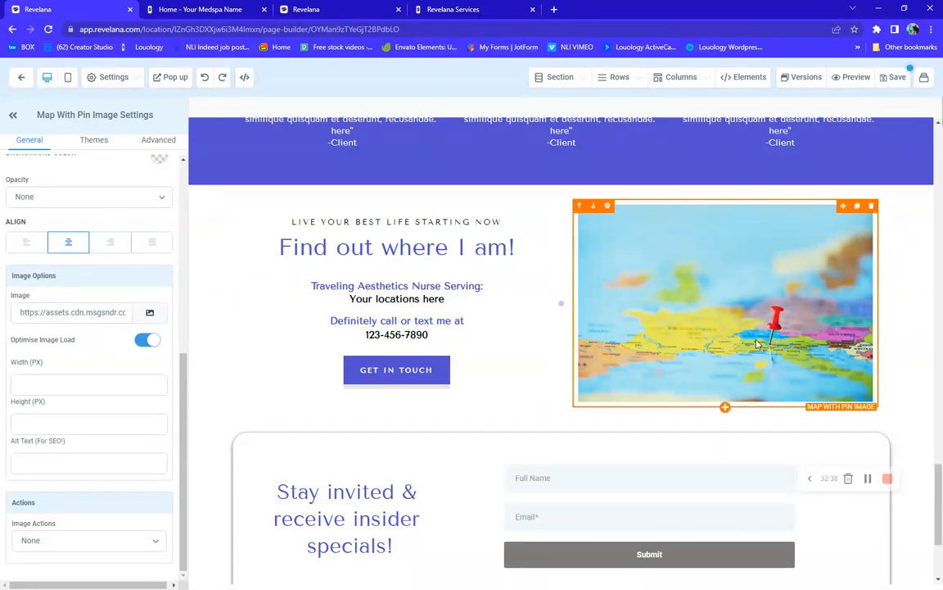
left_click_drag(444, 300, 348, 300)
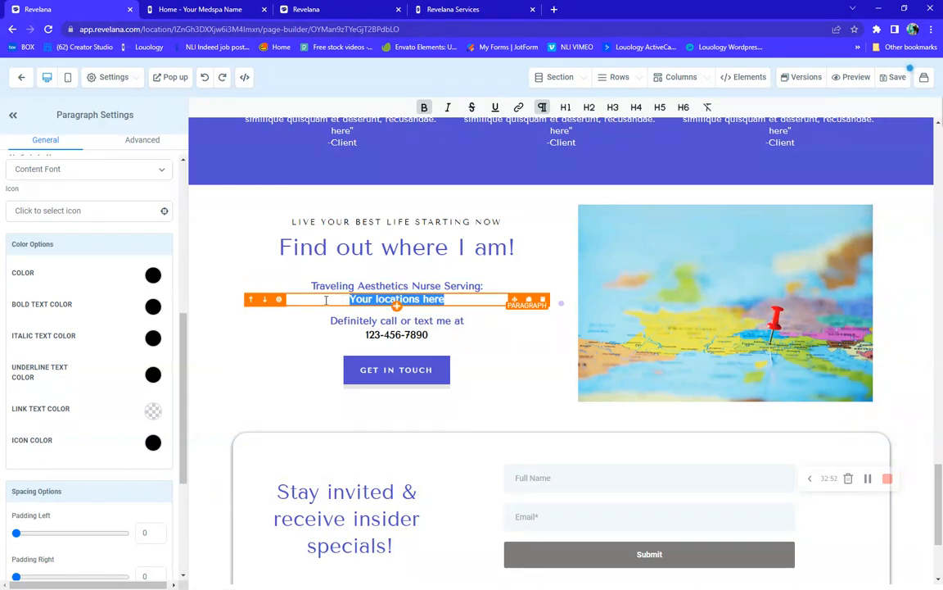
left_click(468, 300)
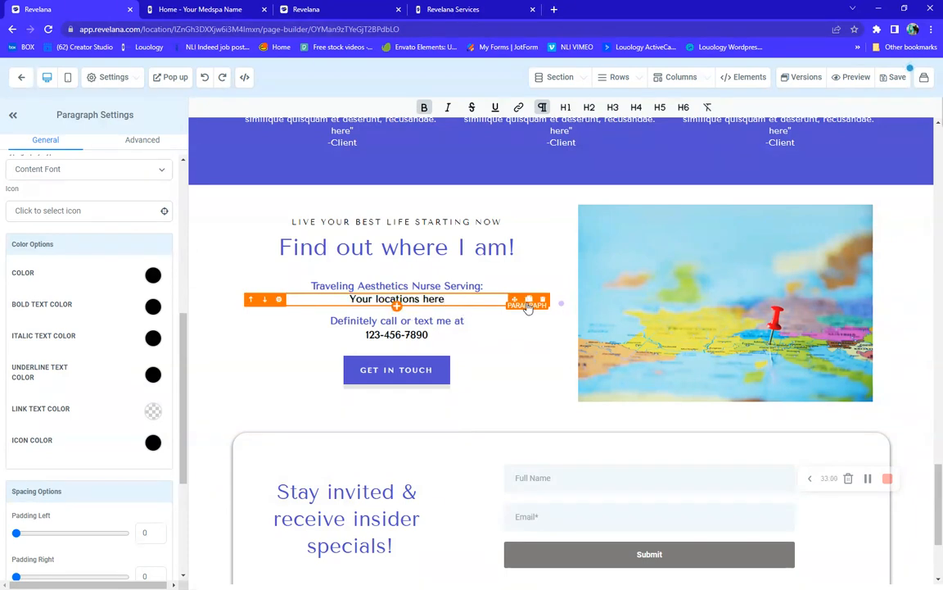
mouse_move(542, 310)
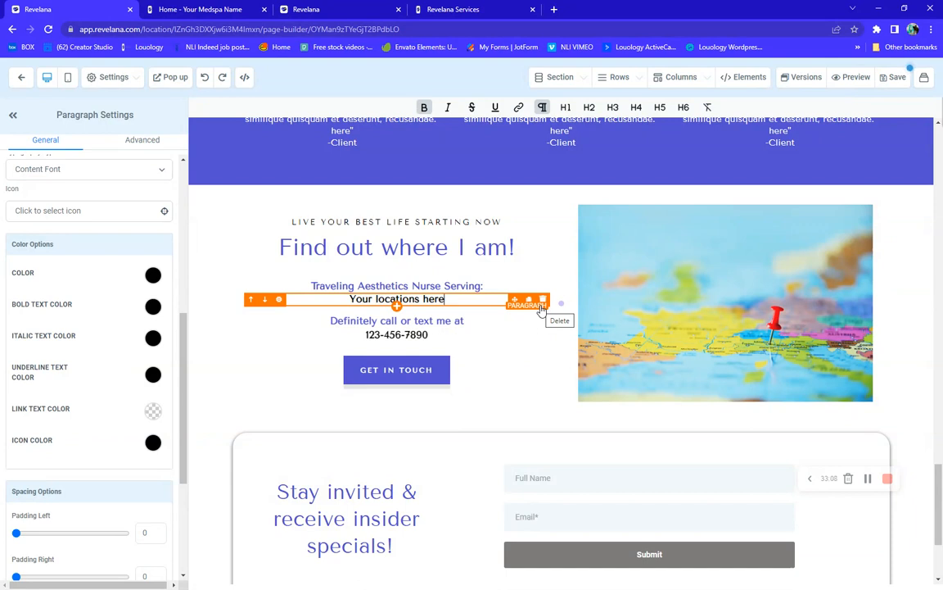
scroll(98, 429, "down", 3)
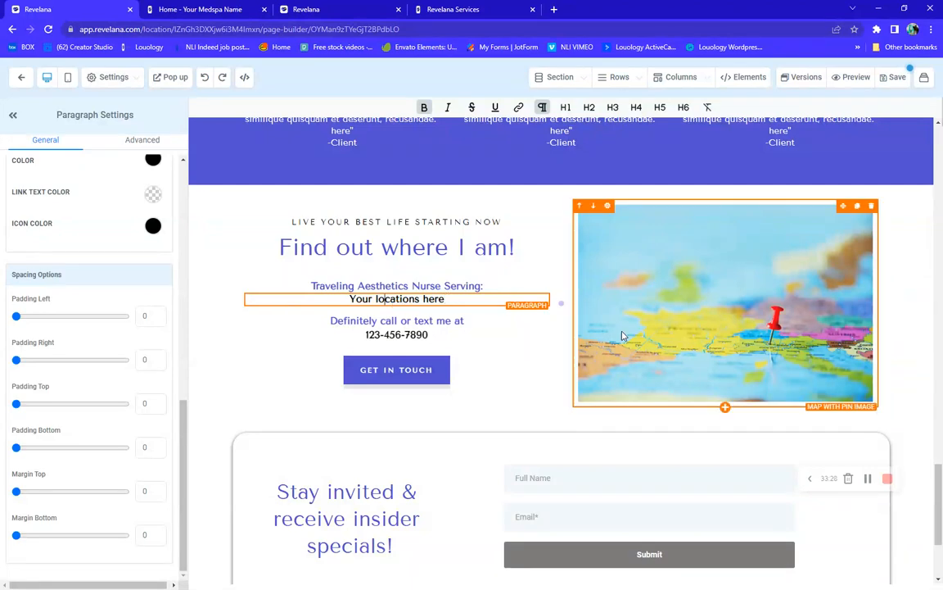
left_click(753, 334)
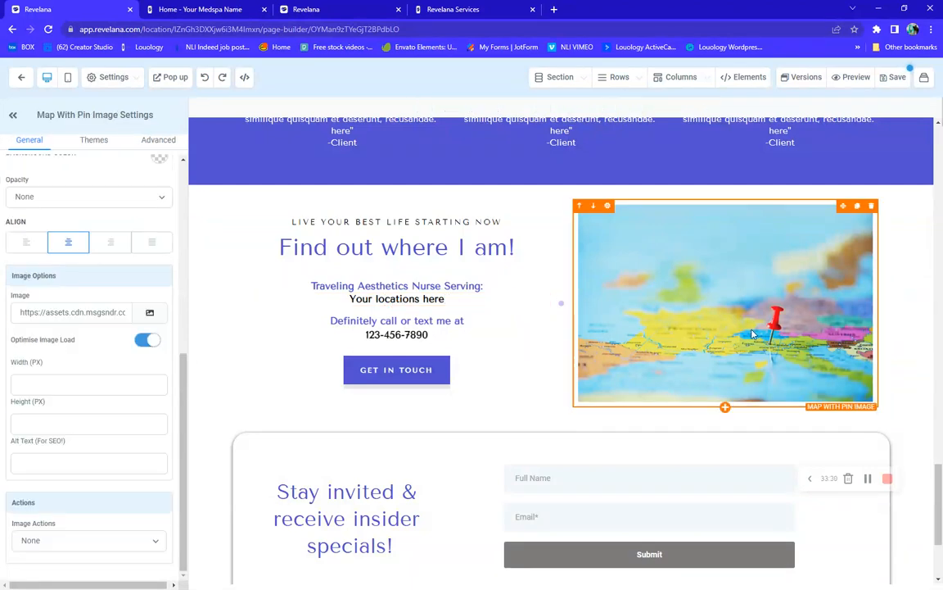
Delete the map image, add a Custom JS/HTML element in its column, and open its code editor
left_click(871, 206)
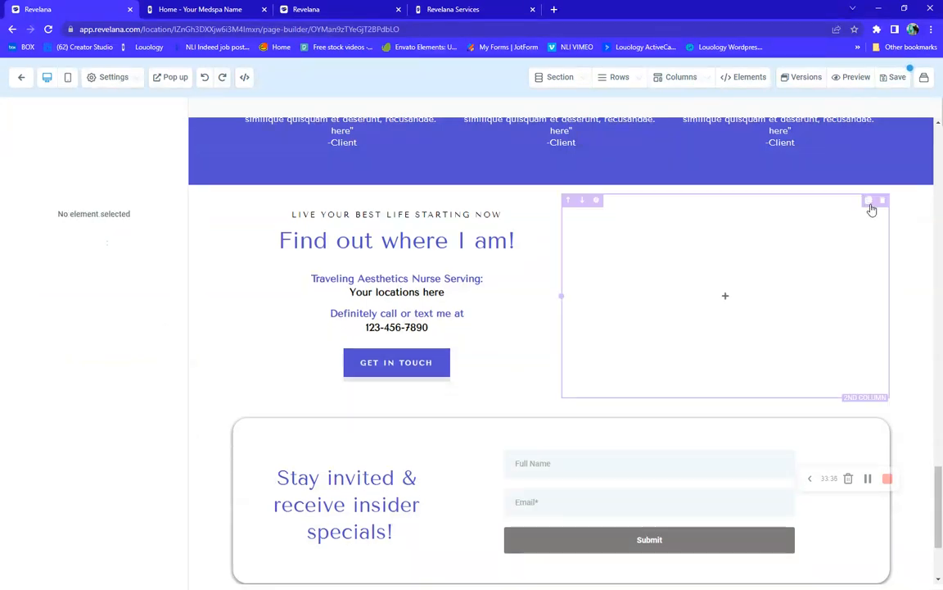
left_click(727, 297)
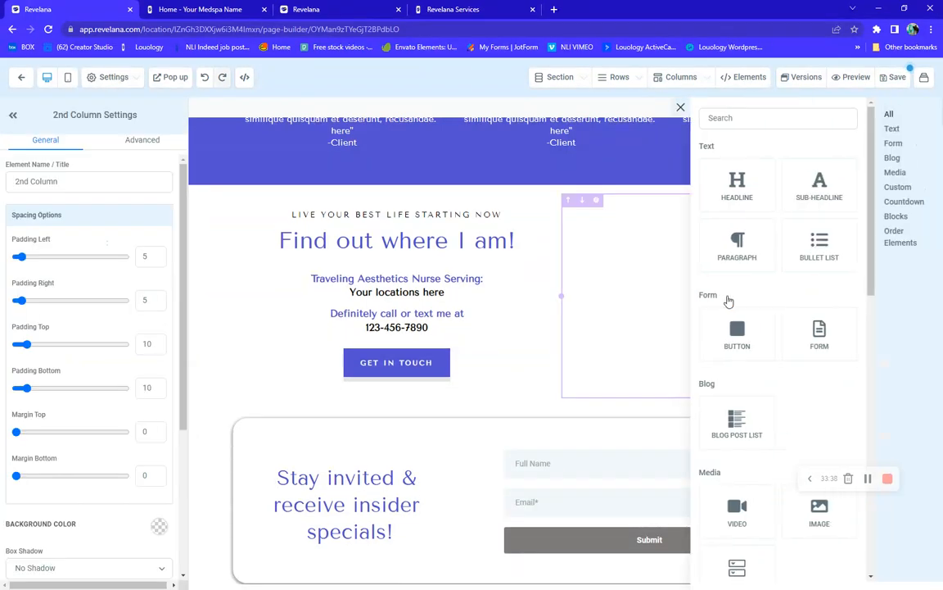
scroll(753, 384, "down", 3)
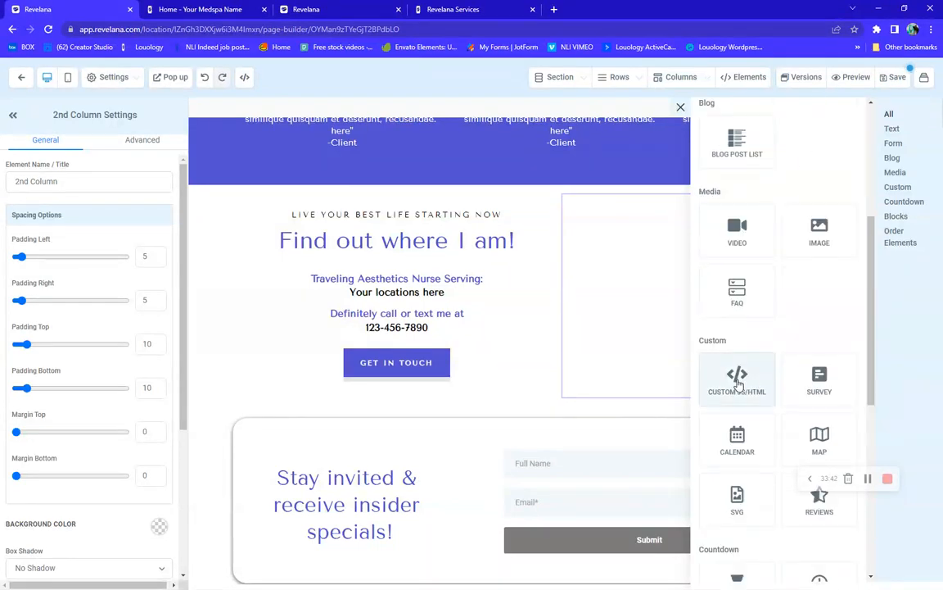
left_click(738, 382)
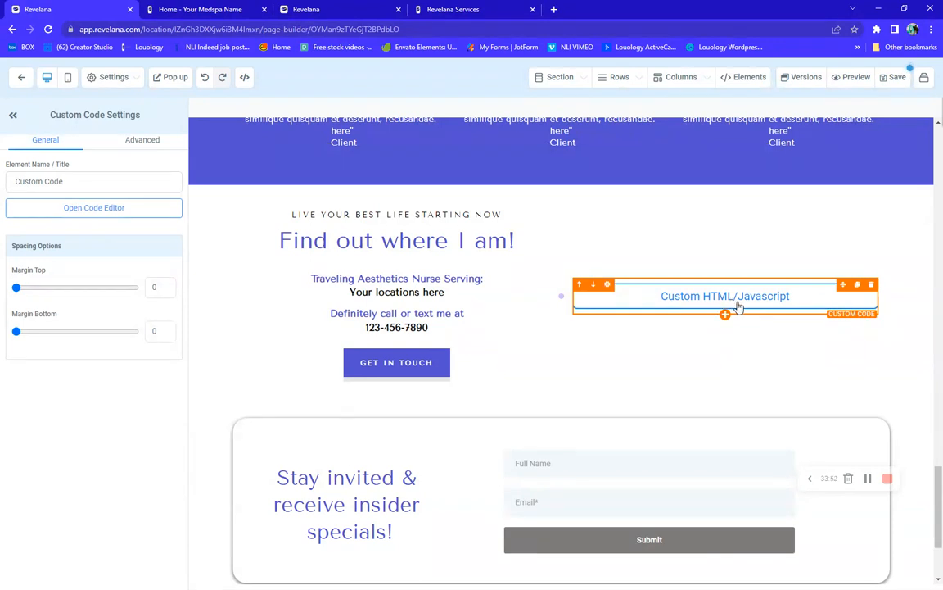
left_click(86, 209)
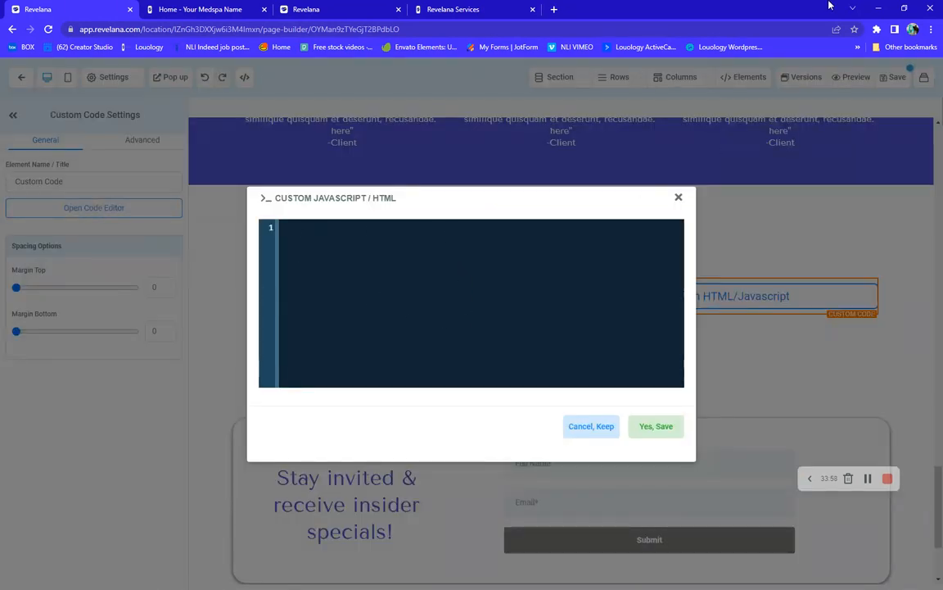
left_click(555, 9)
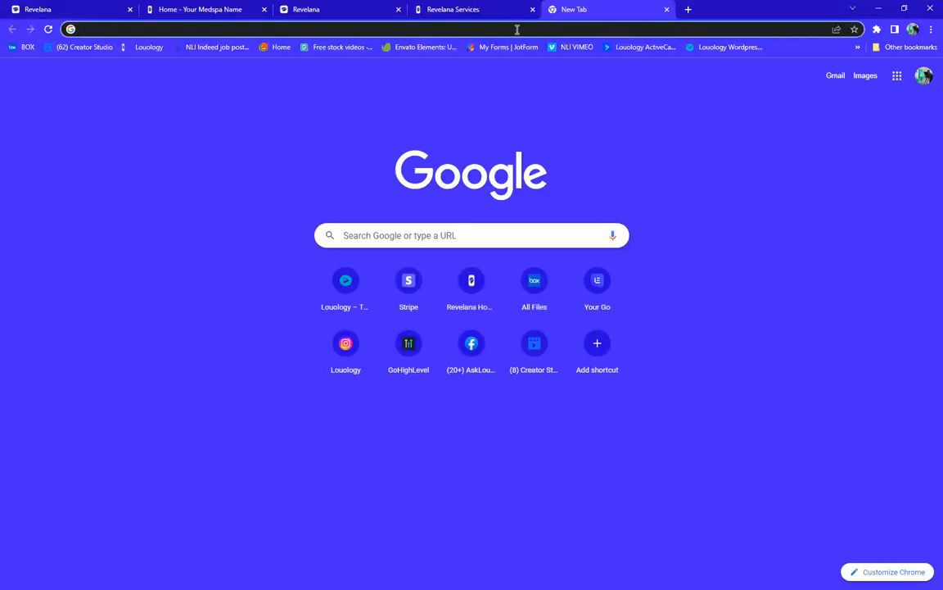
left_click(518, 28)
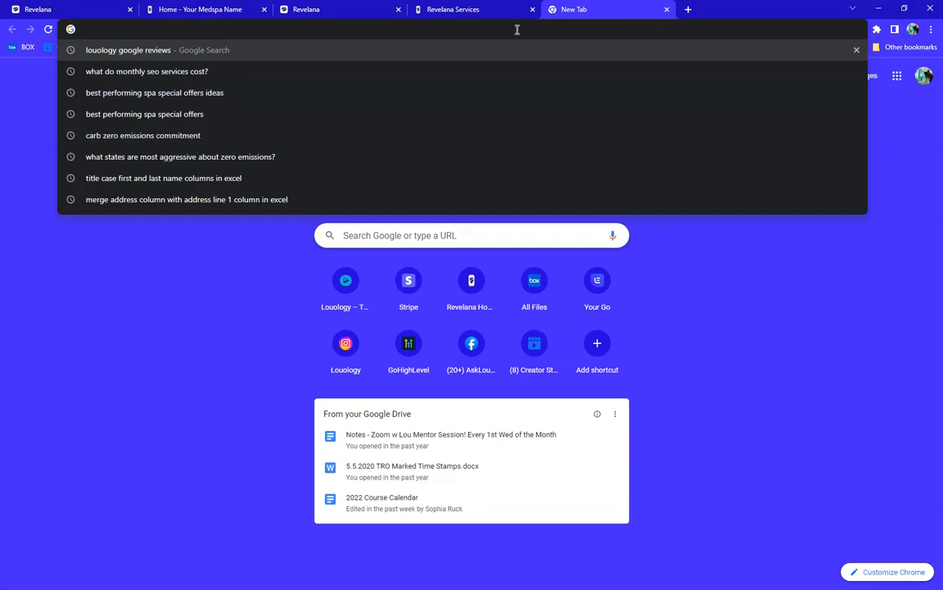
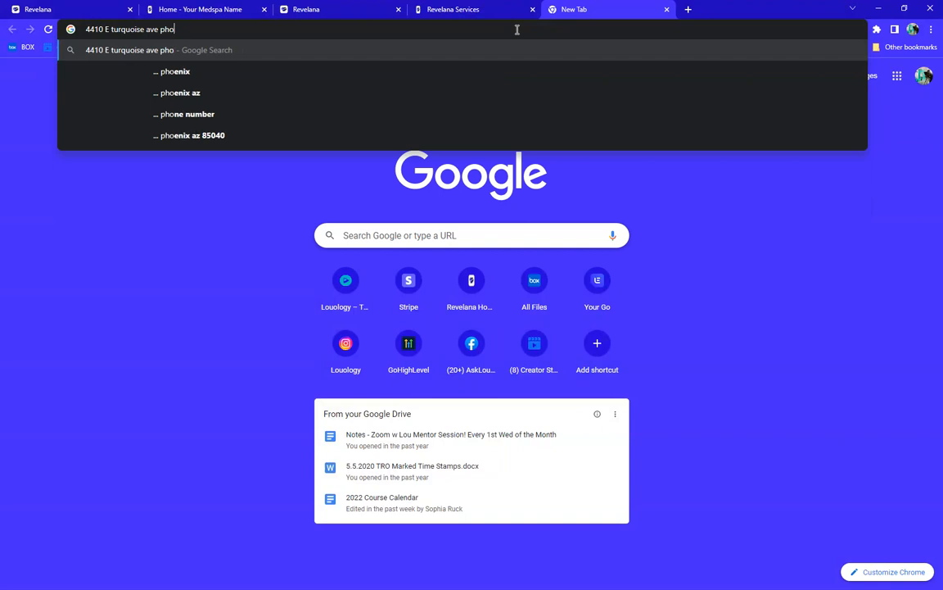
key("Return")
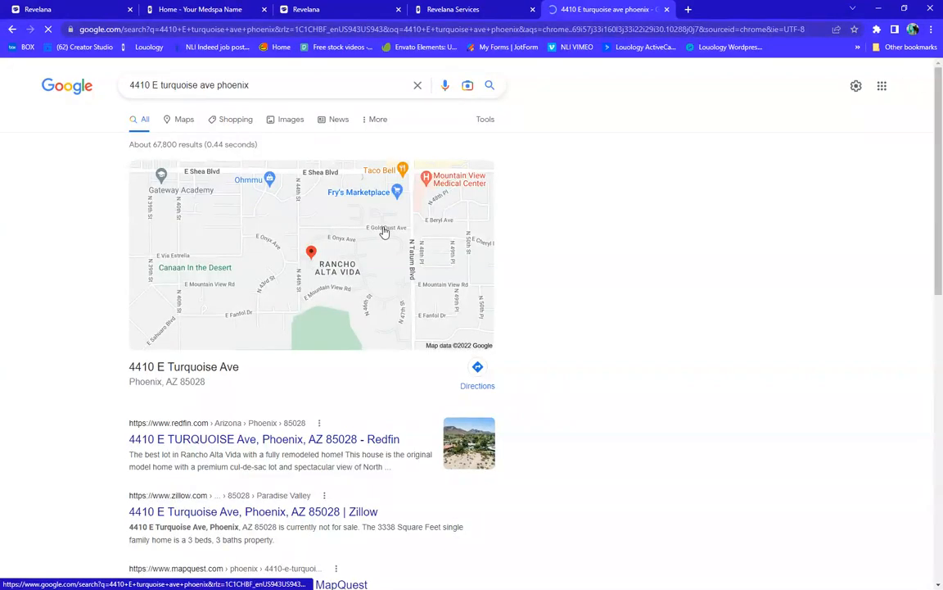
Copy the address's Google Maps 'Embed a map' HTML and return to Revelana's code editor
left_click(249, 261)
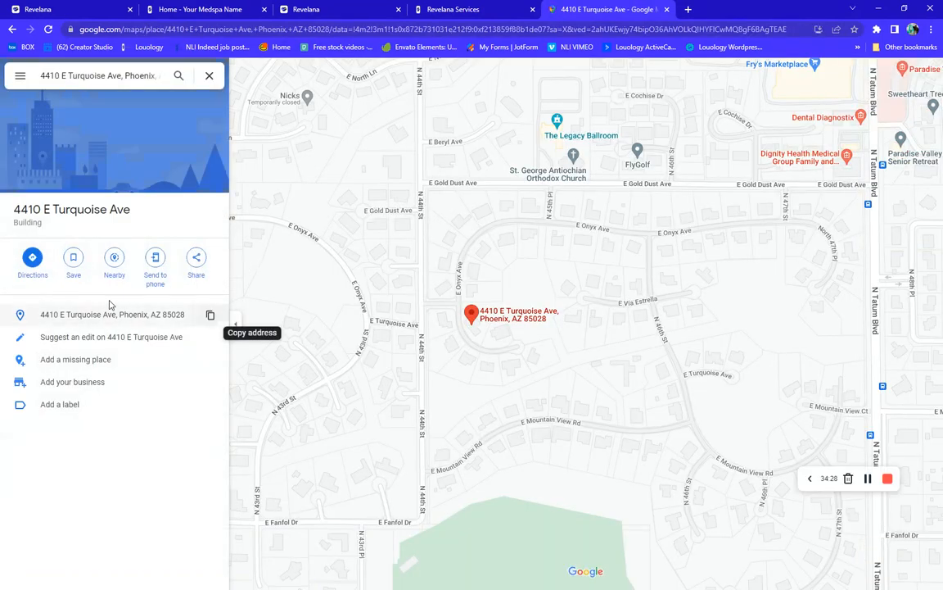
left_click(195, 259)
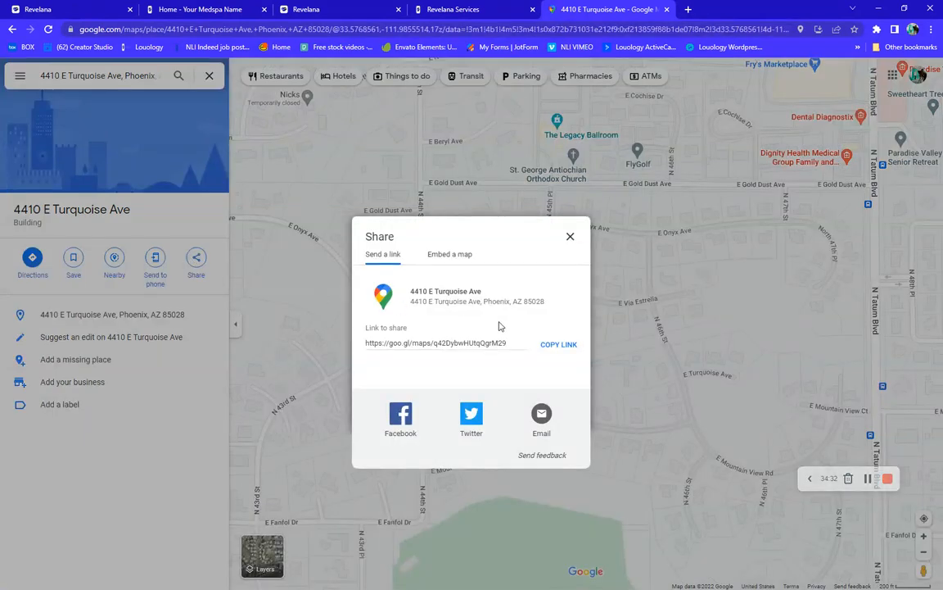
left_click(559, 348)
left_click(443, 257)
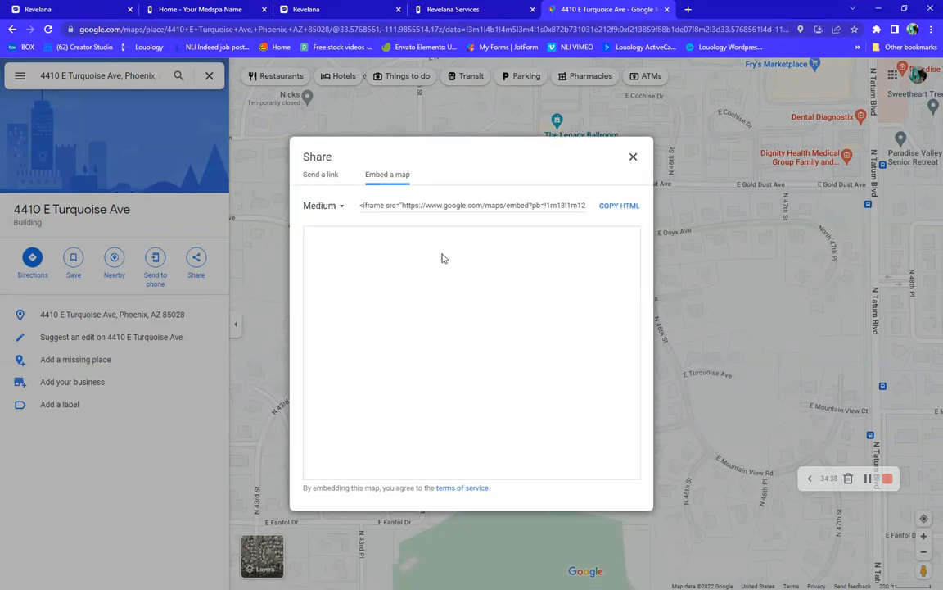
left_click(628, 206)
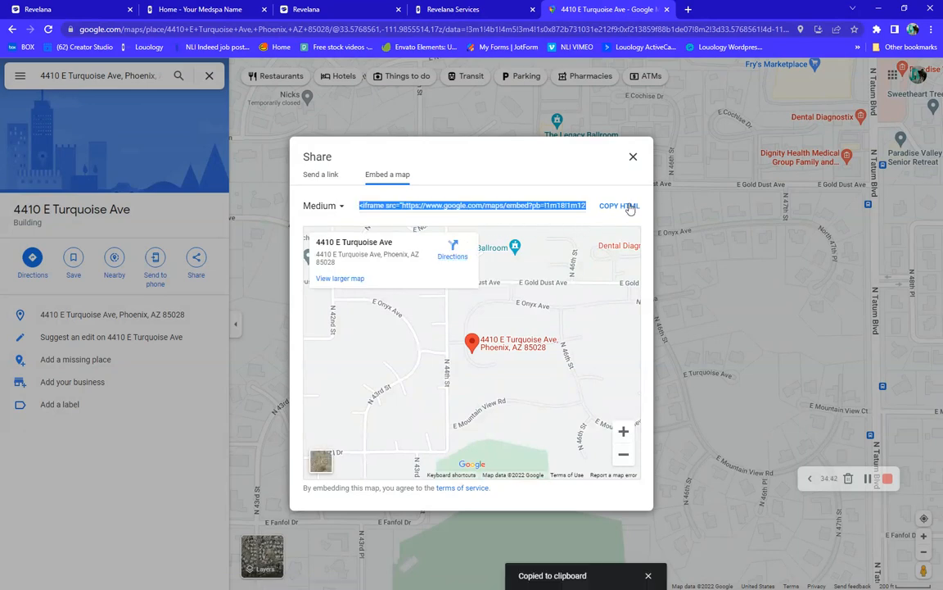
left_click(27, 10)
left_click(301, 233)
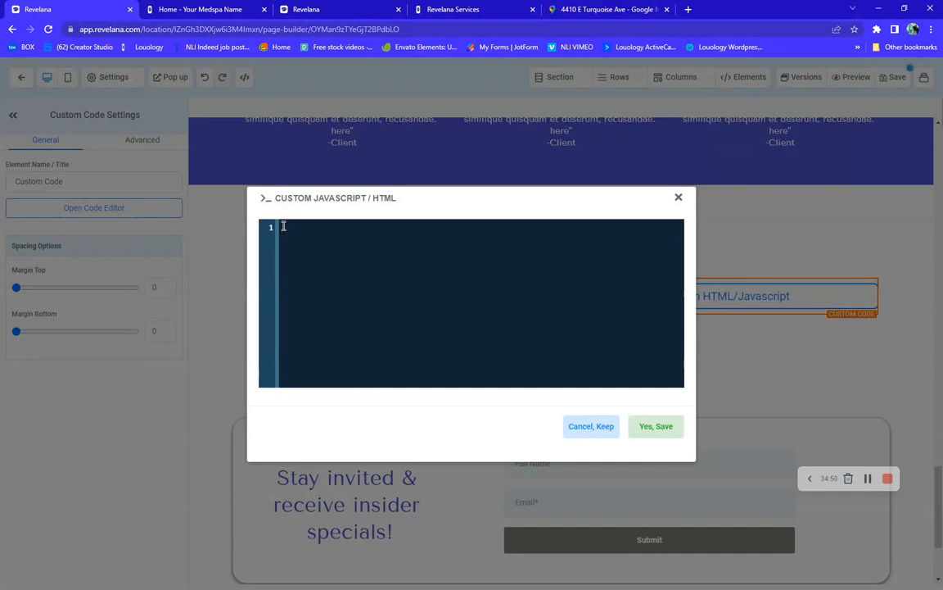
Paste and save the map iframe code, then preview the page, confirming the save
key("ctrl+v")
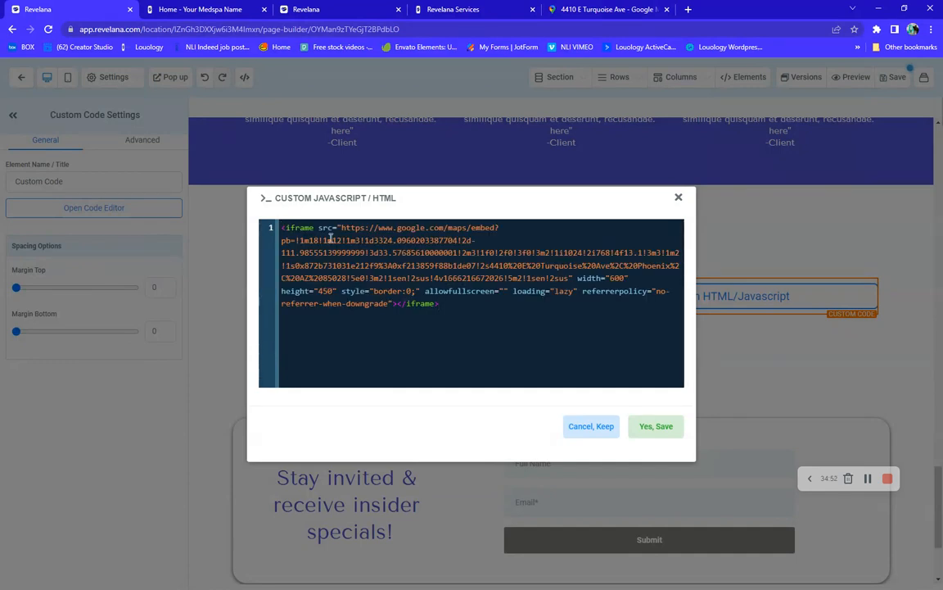
left_click(661, 434)
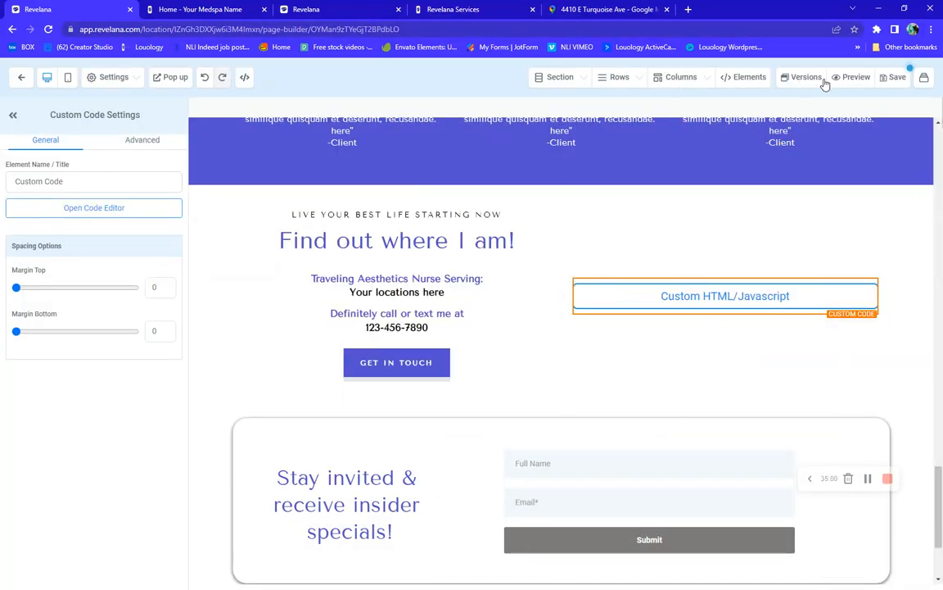
left_click(854, 79)
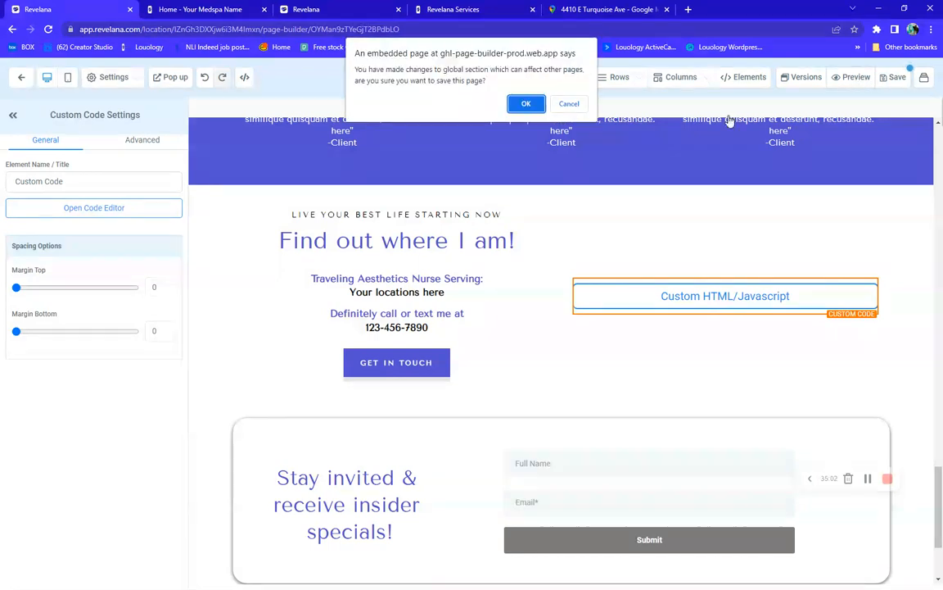
left_click(530, 100)
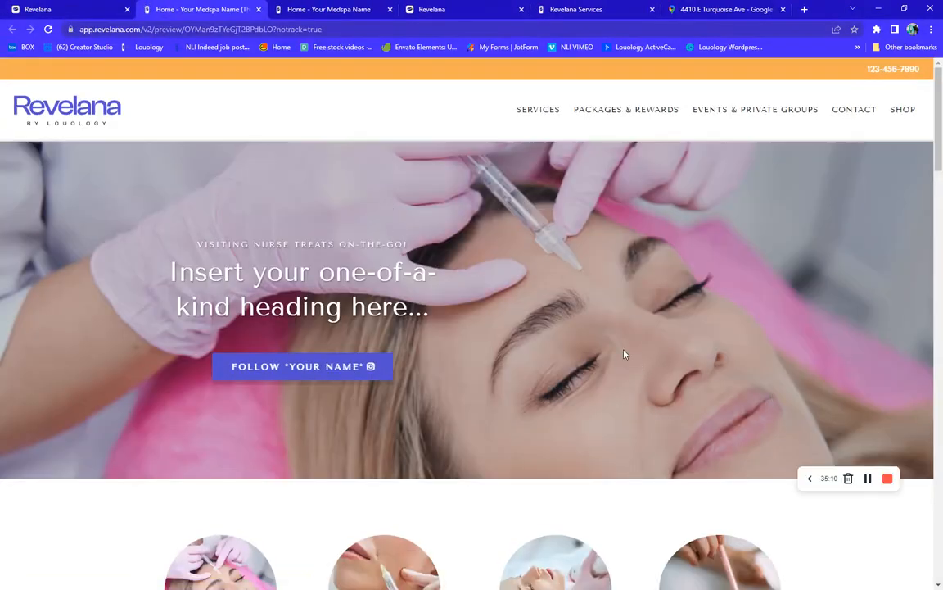
scroll(624, 354, "down", 8)
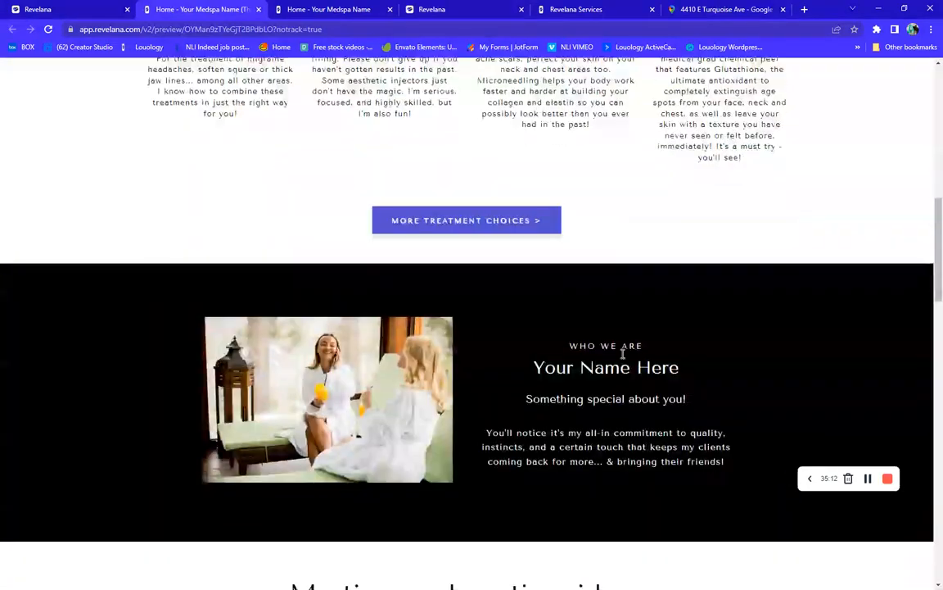
scroll(622, 354, "down", 15)
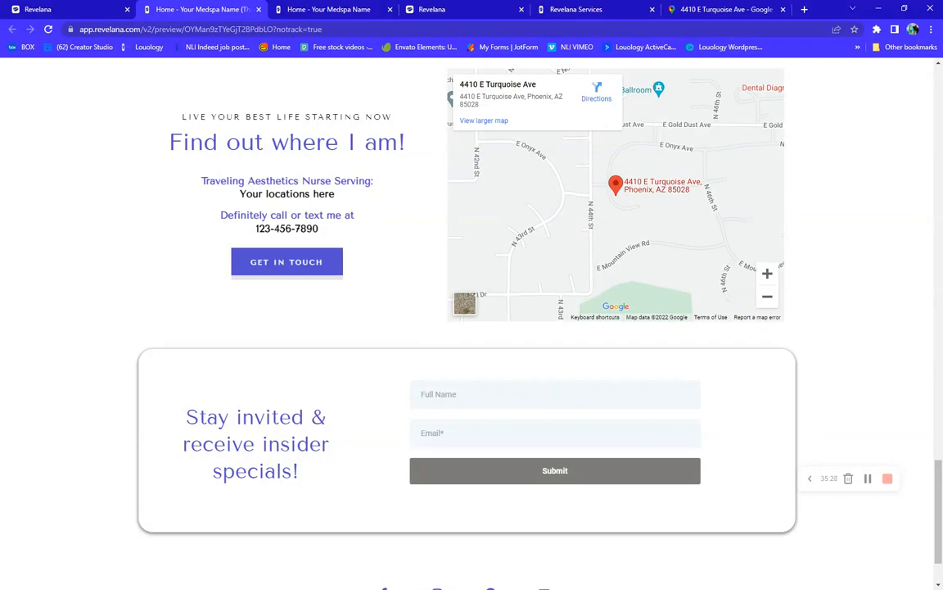
scroll(438, 292, "up", 20)
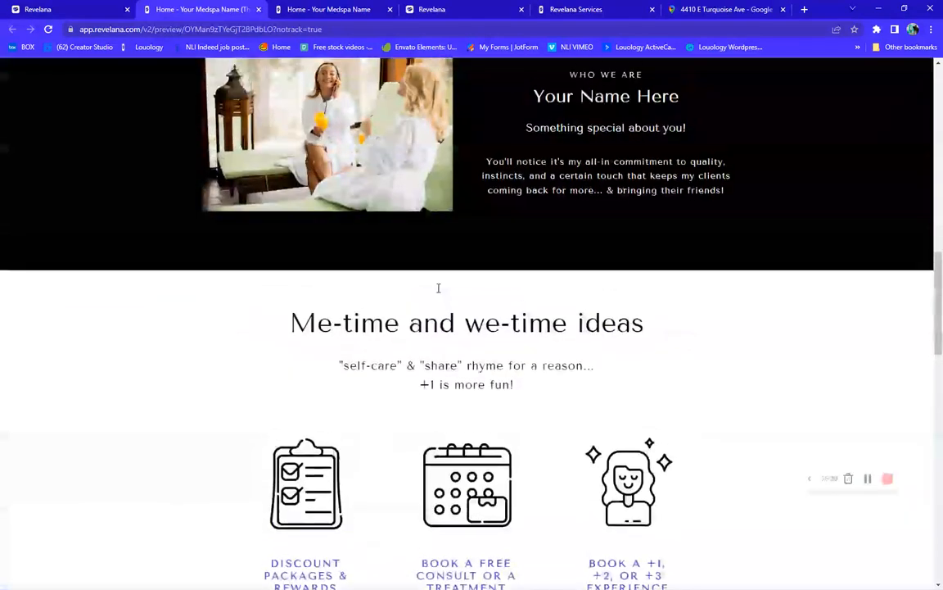
scroll(438, 292, "up", 2)
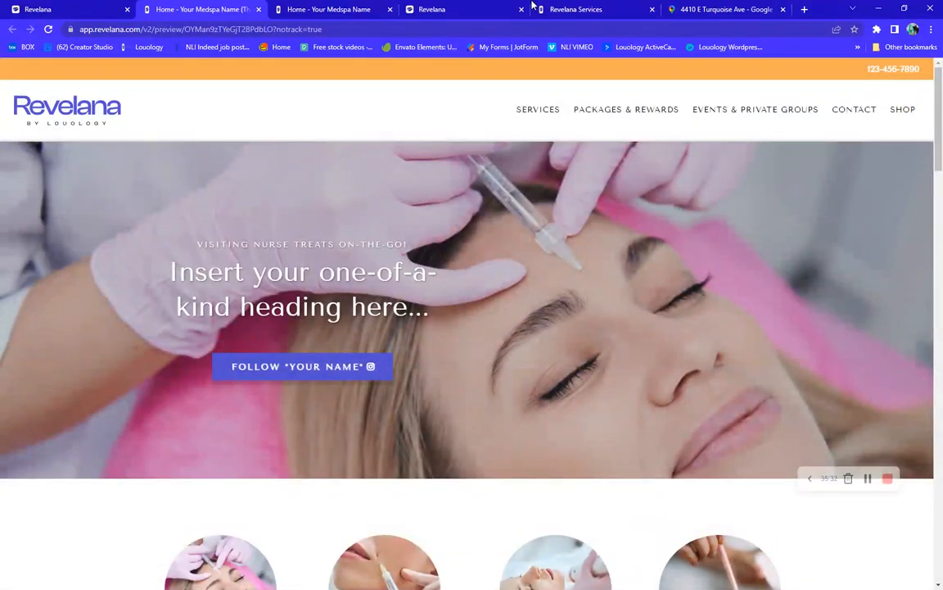
Undo back to the map-with-pin image, then select the 'Stay invited & receive insider specials!' newsletter form
left_click(59, 8)
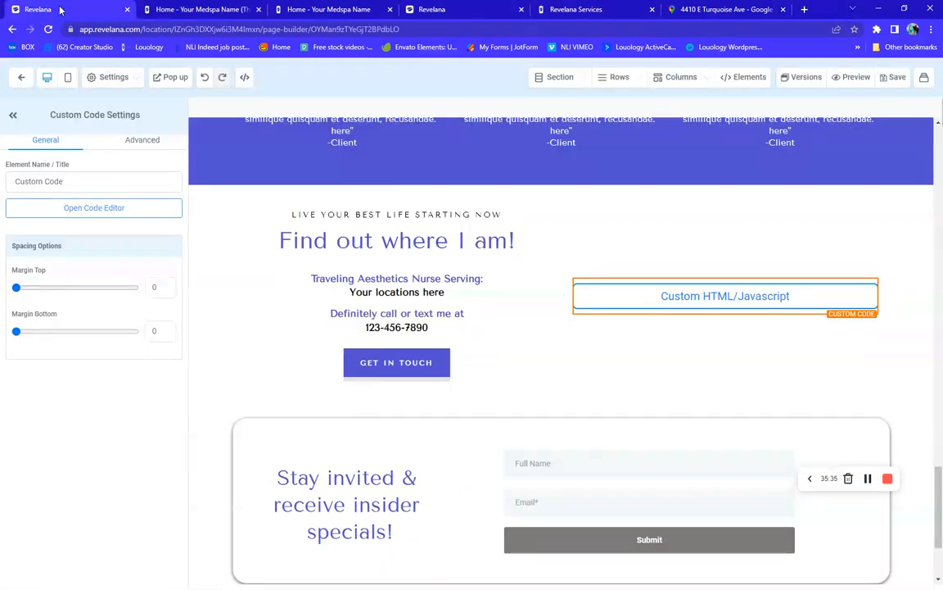
left_click(206, 78)
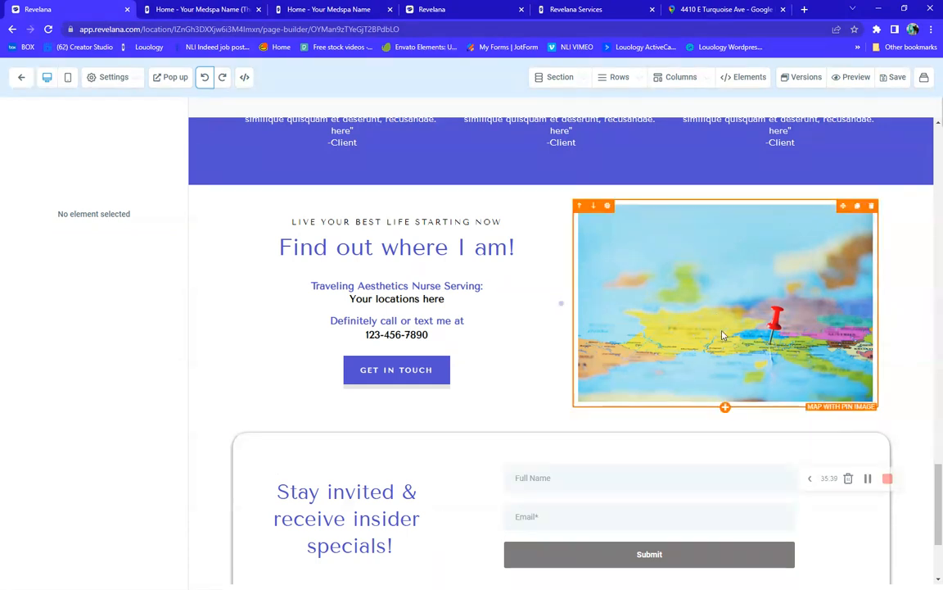
scroll(678, 320, "down", 2)
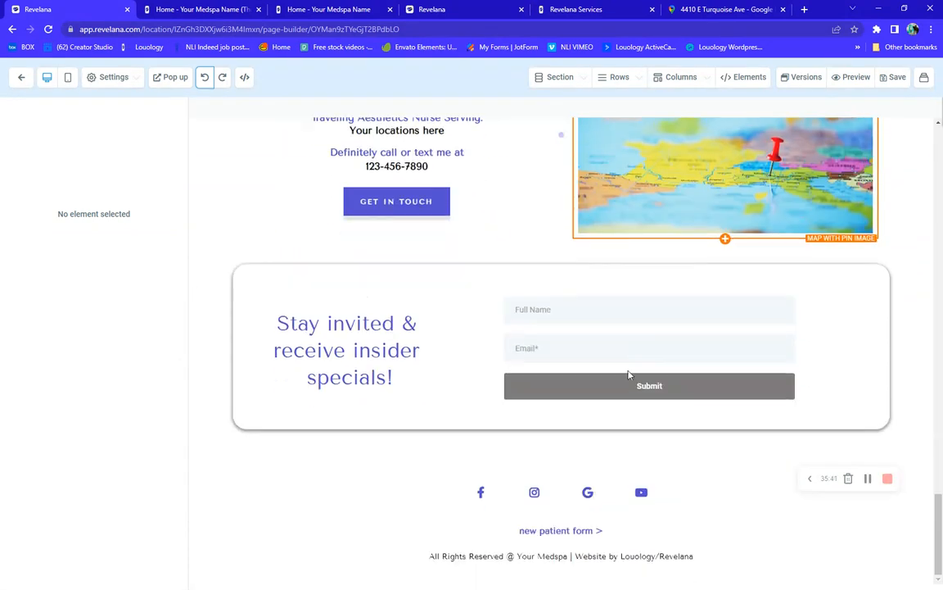
left_click(564, 395)
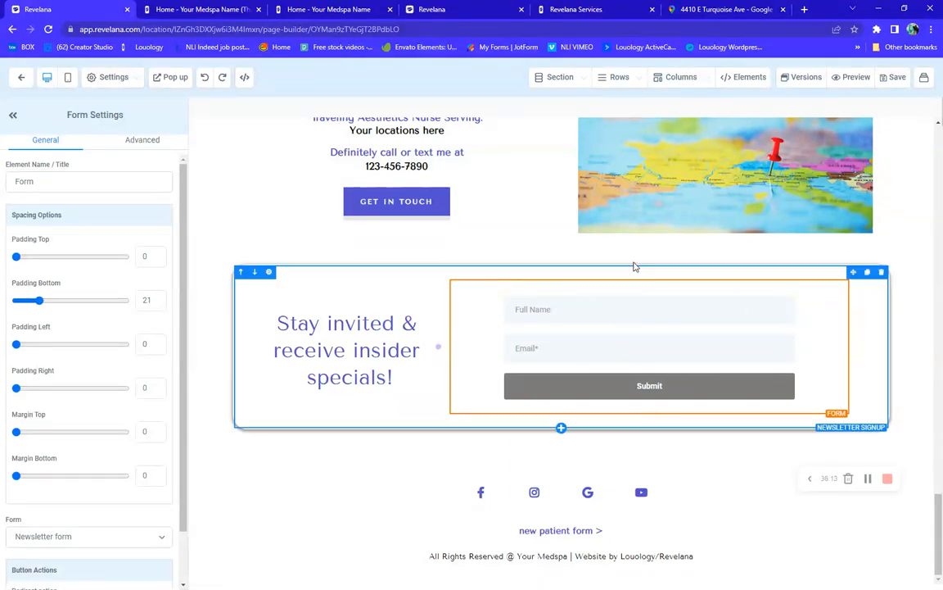
Select the Stay invited paragraph, then check the footer's Facebook, Instagram and Google icon links
left_click(316, 343)
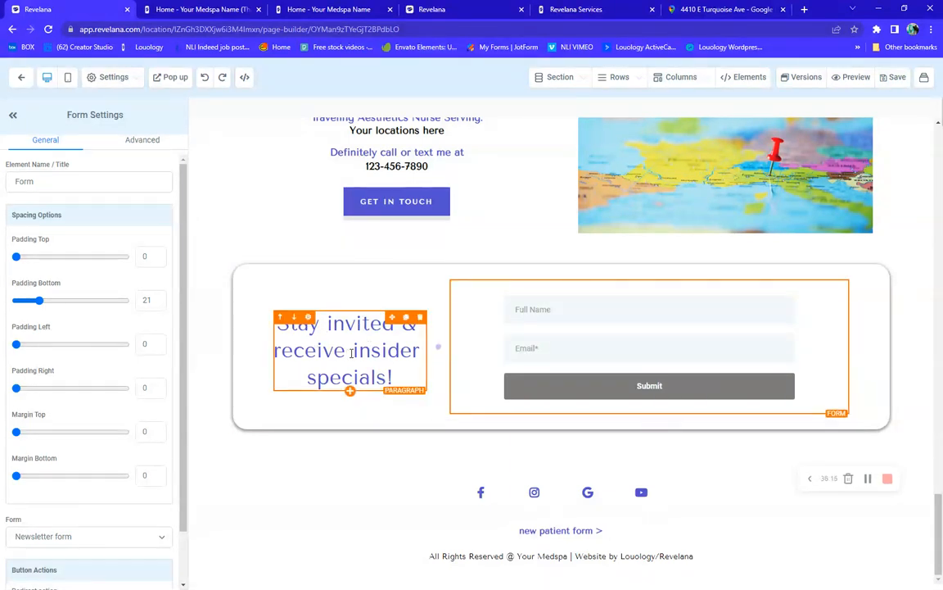
left_click(482, 498)
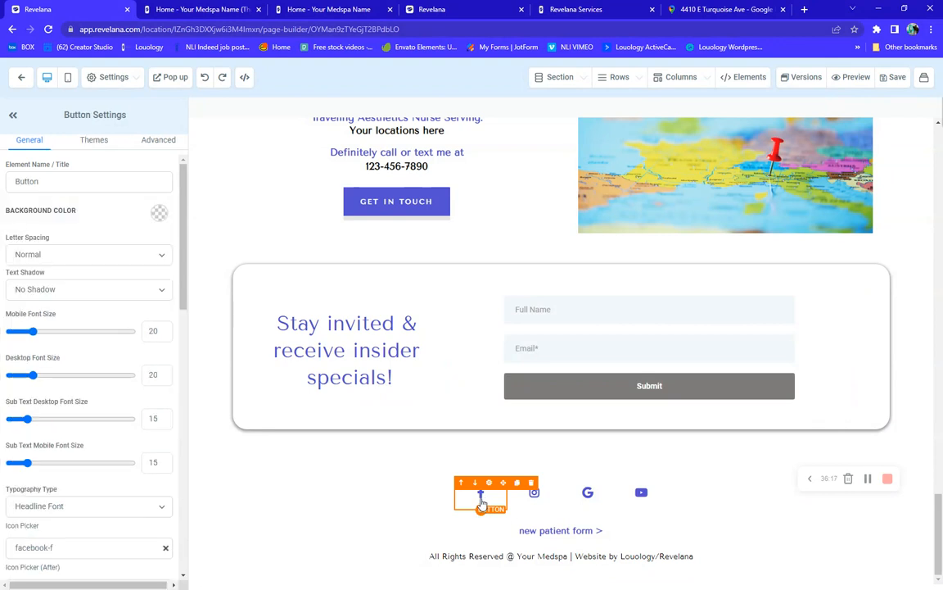
left_click(533, 495)
left_click(588, 496)
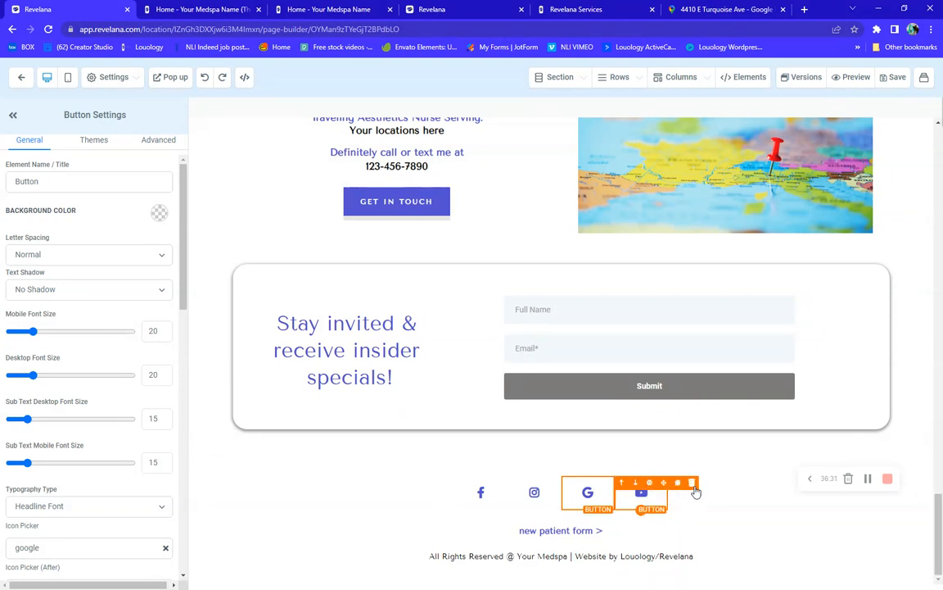
Show the 'new patient form >' button's settings down to its Button Actions link
left_click(572, 536)
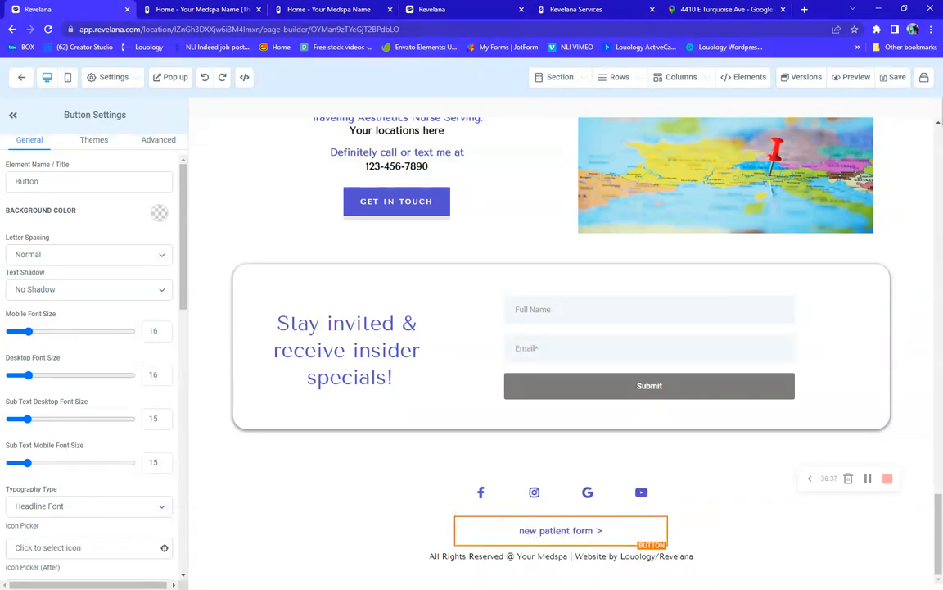
scroll(74, 434, "down", 3)
scroll(70, 430, "down", 7)
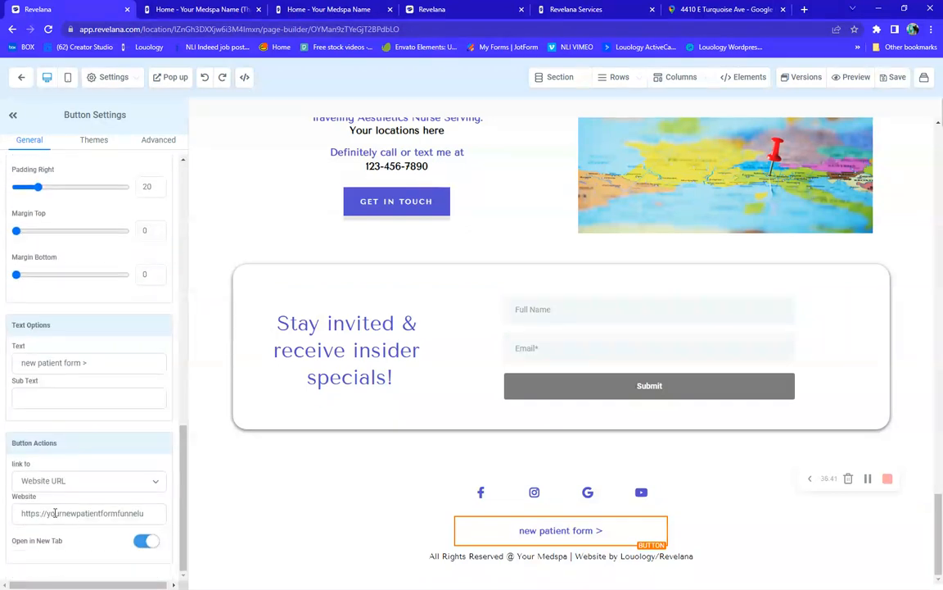
Select the button's placeholder Website URL, then 'Your Medspa' in the footer copyright line
left_click_drag(51, 512, 149, 513)
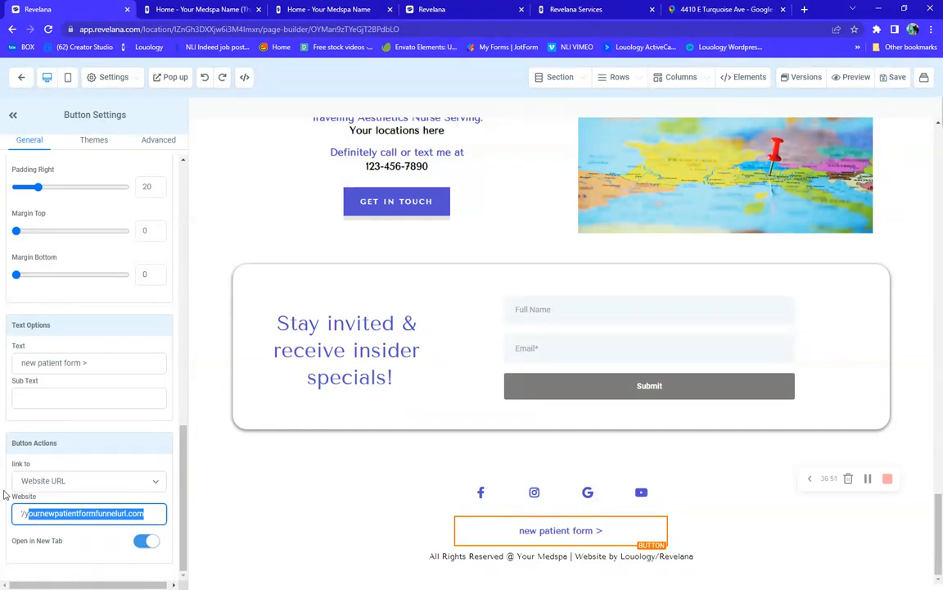
left_click_drag(516, 556, 567, 558)
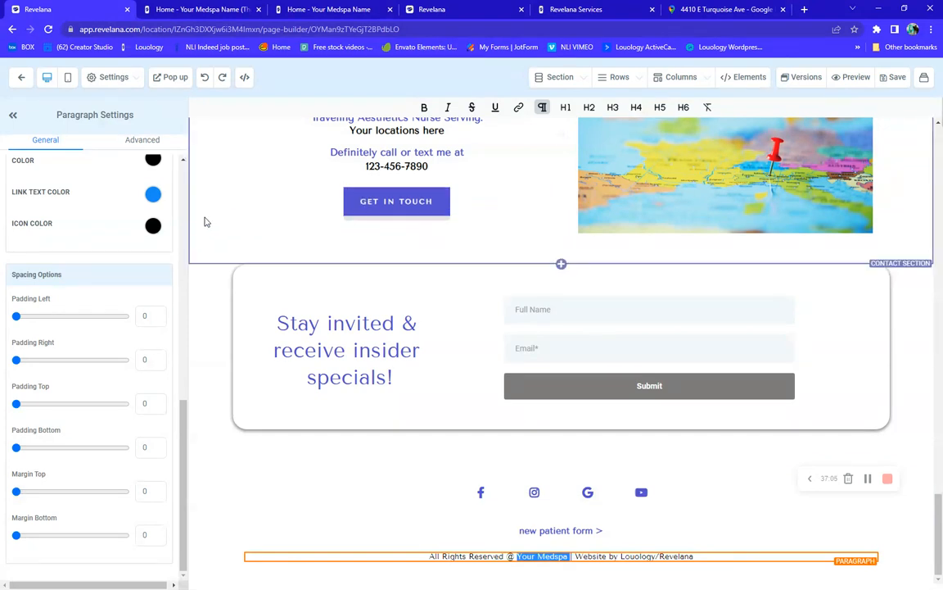
Scroll the Paragraph Settings panel and canvas back up toward the home page's hero section
scroll(38, 243, "up", 10)
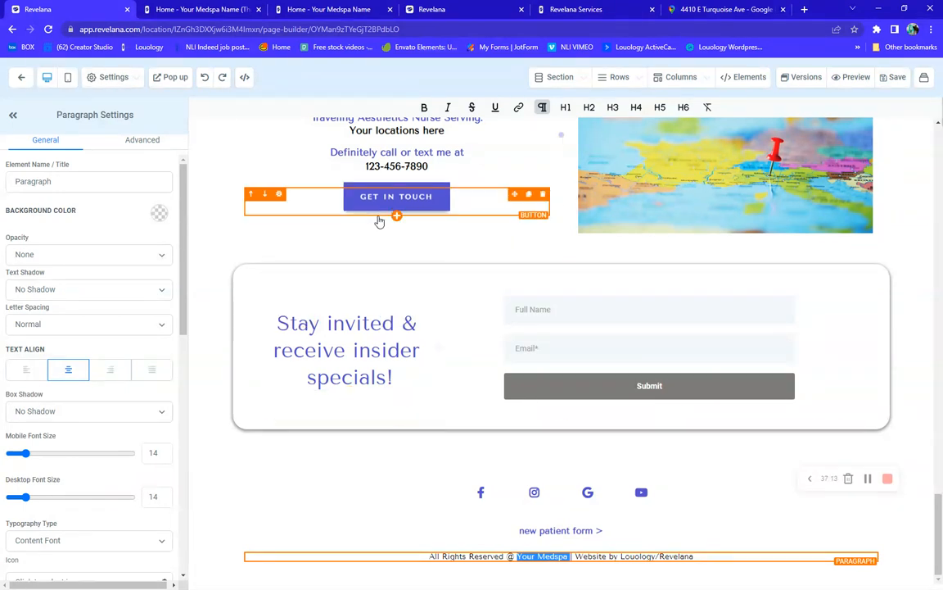
left_click(869, 481)
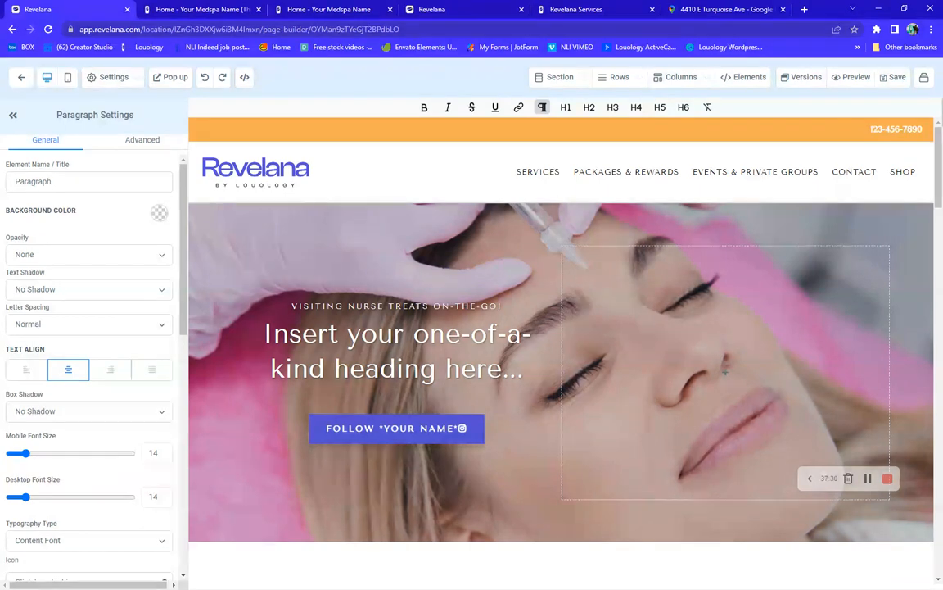
Exit the builder back to the Best for Mobile Practice - Template pages list
left_click(21, 80)
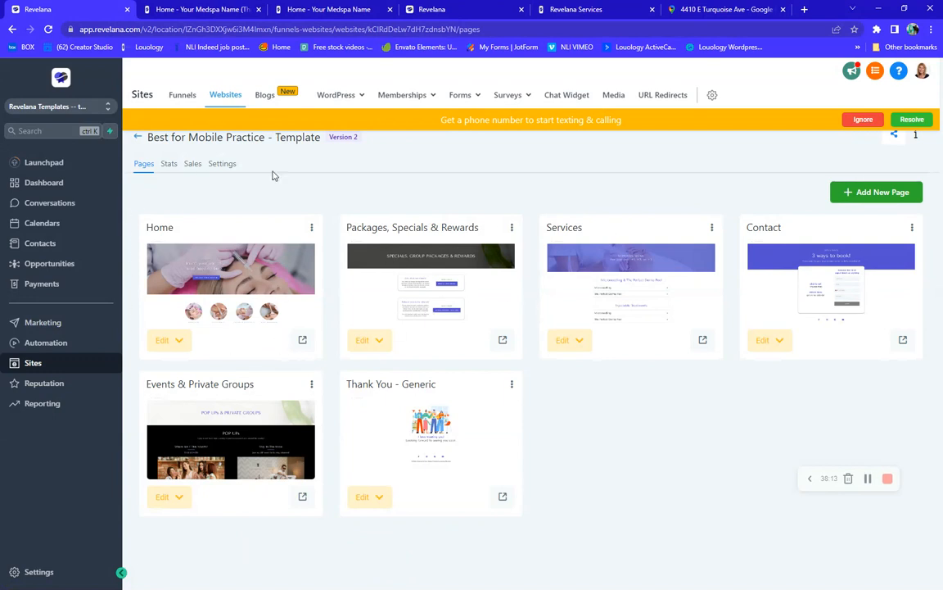
In the website settings, check the domain choices and delete the old favicon URL
left_click(219, 164)
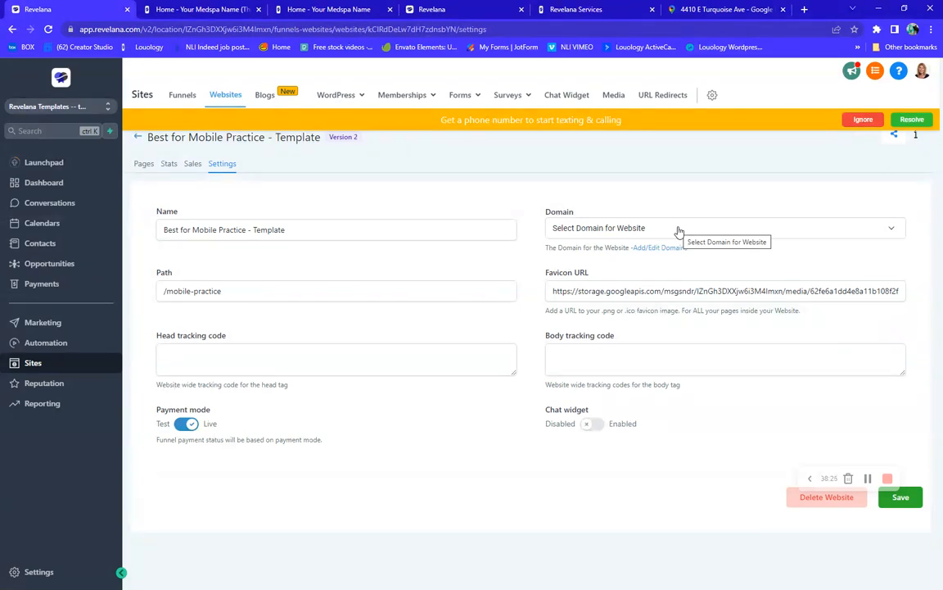
left_click(679, 232)
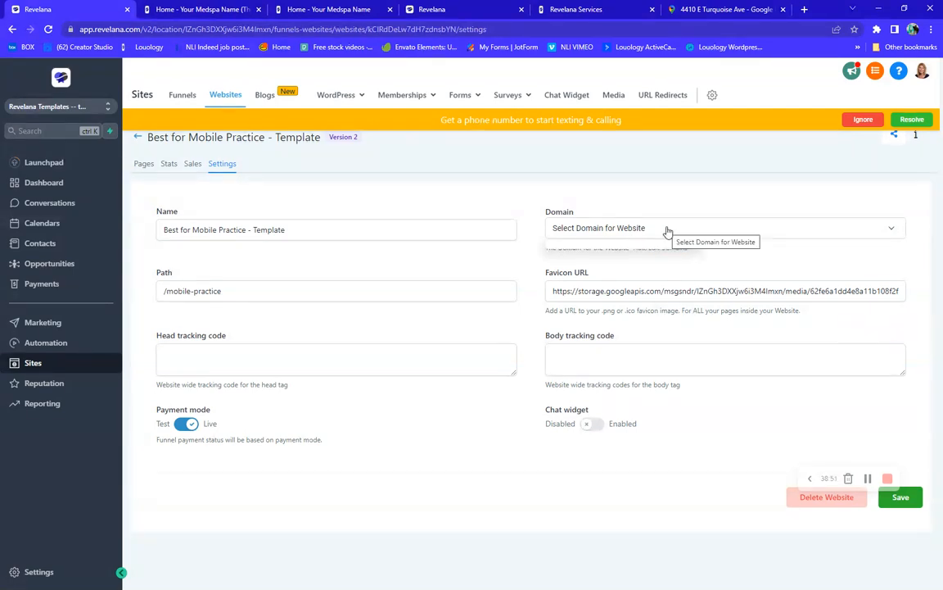
left_click_drag(552, 291, 906, 281)
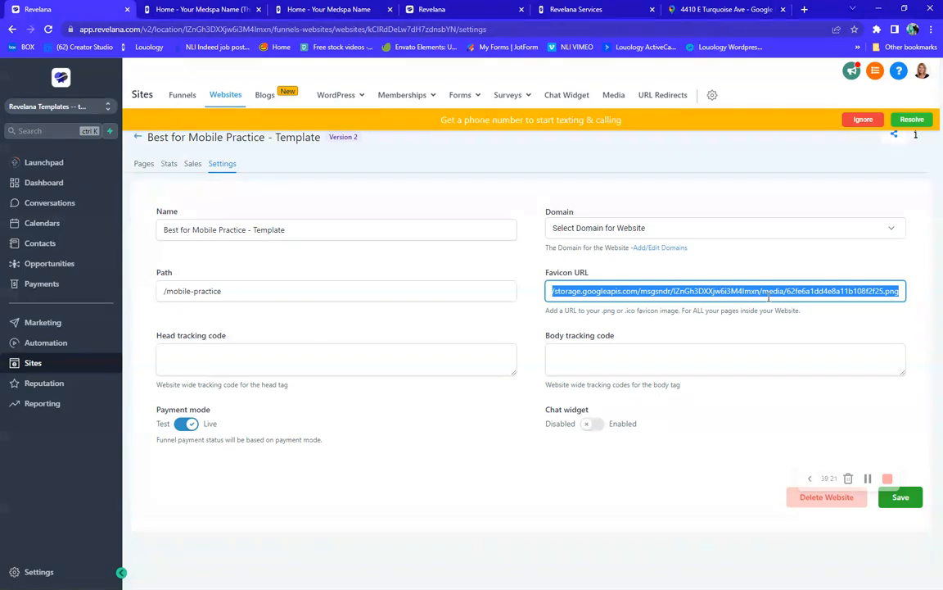
key("BackSpace")
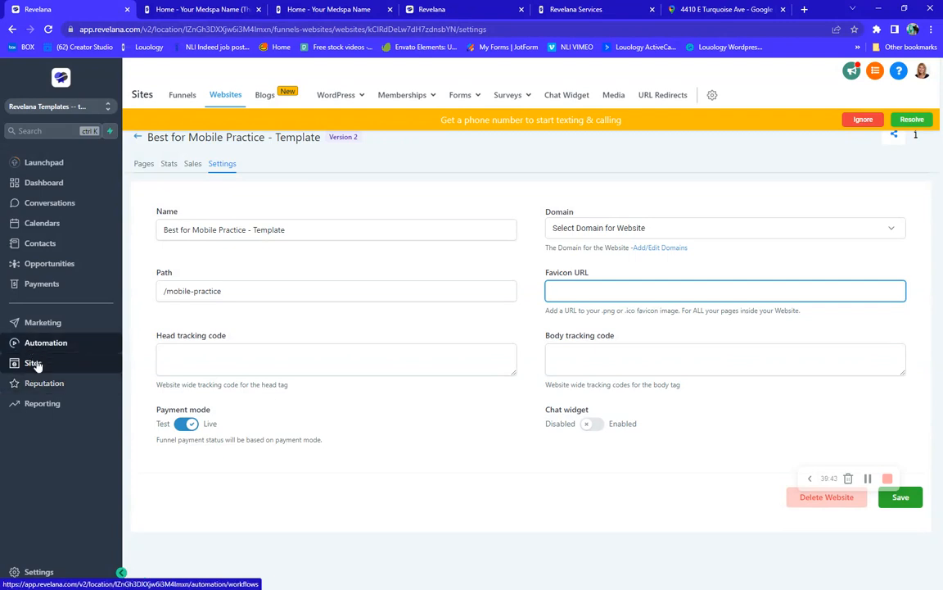
Go to account Settings > Media and open the media library
left_click(39, 573)
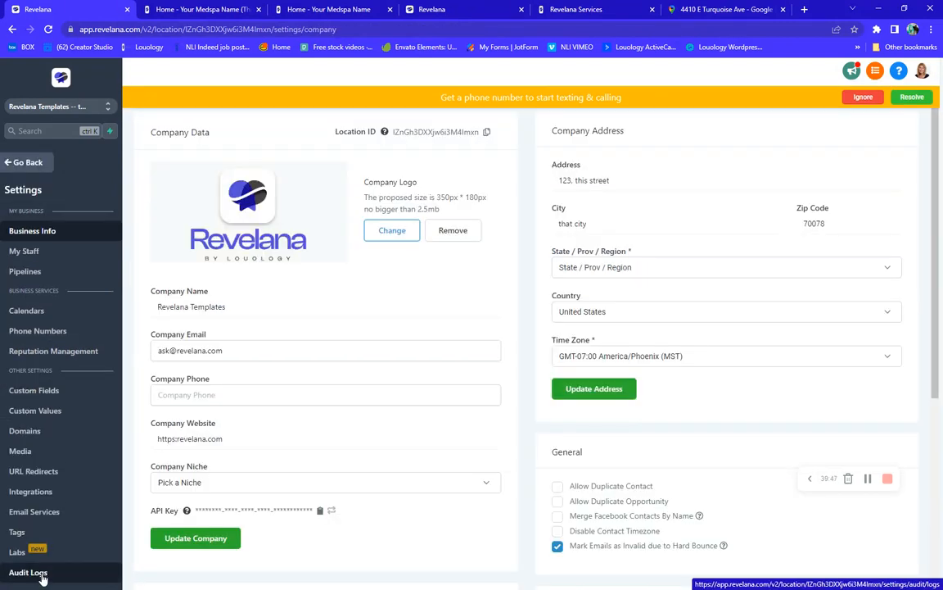
left_click(17, 449)
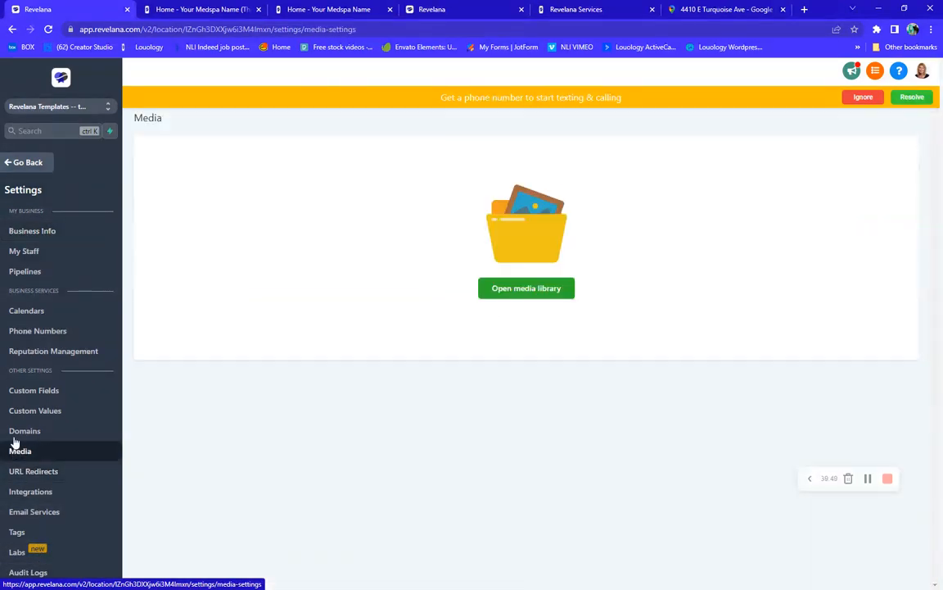
left_click(532, 295)
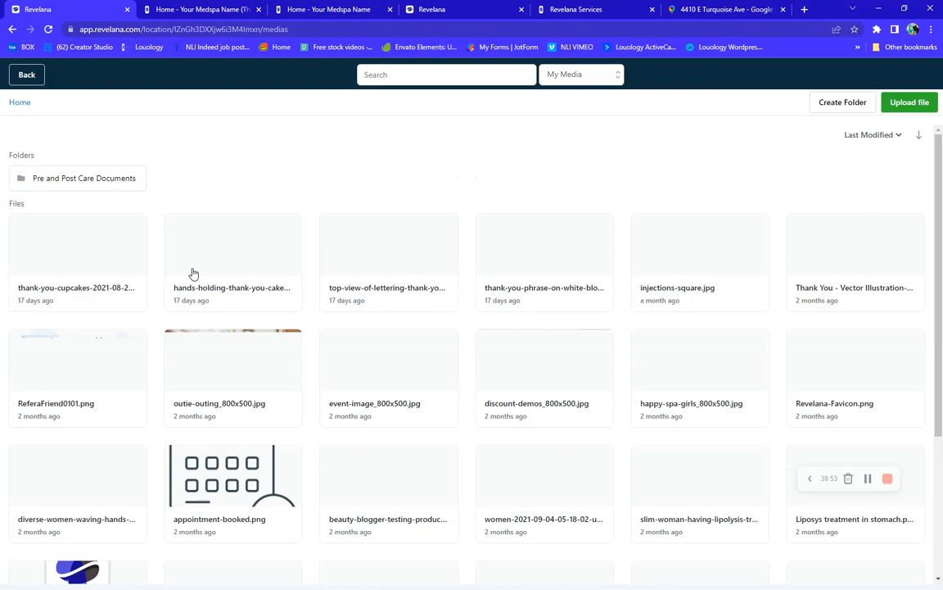
Copy the Revelana-Favicon.png image link via its right-click 'Get link' option
scroll(739, 410, "down", 1)
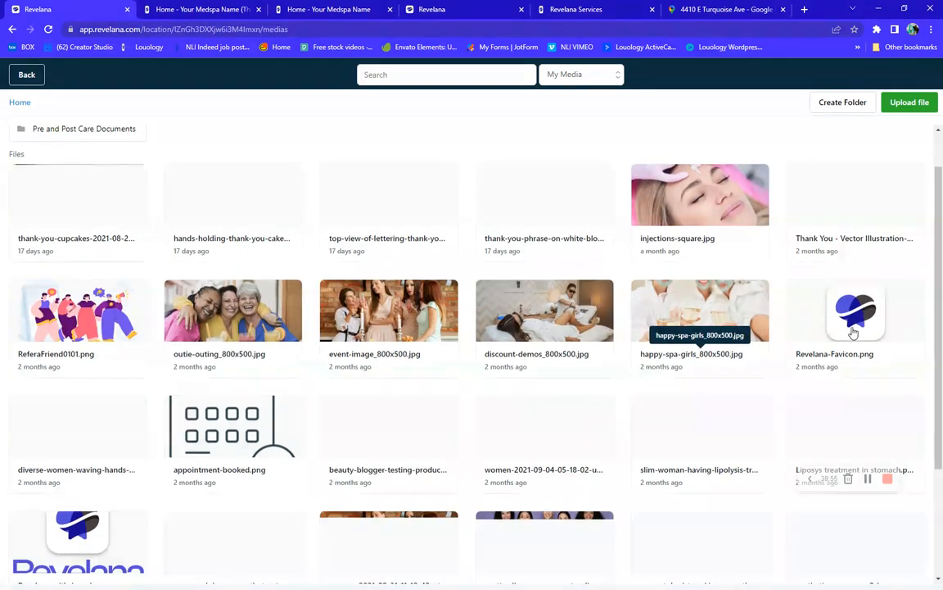
scroll(853, 331, "down", 1)
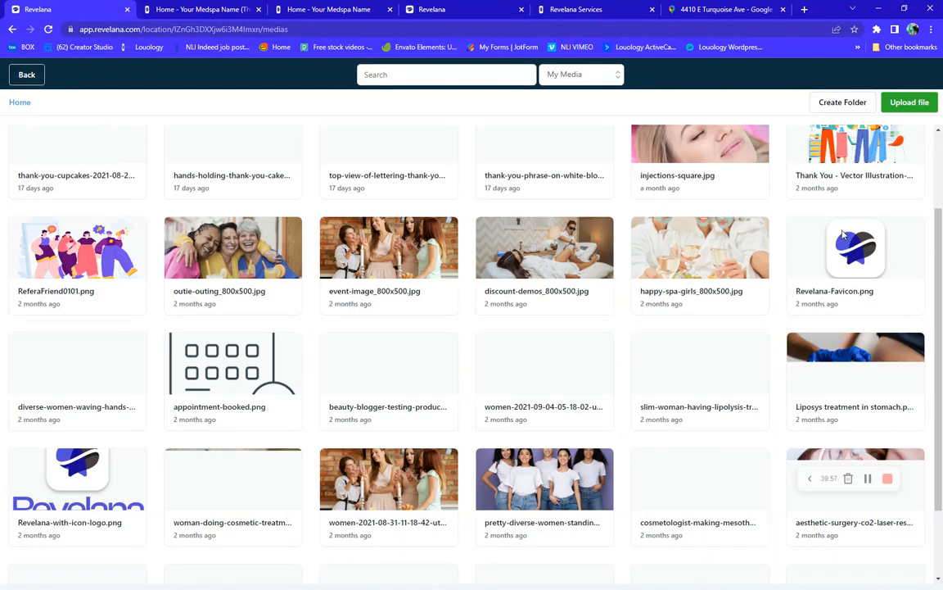
scroll(856, 295, "up", 2)
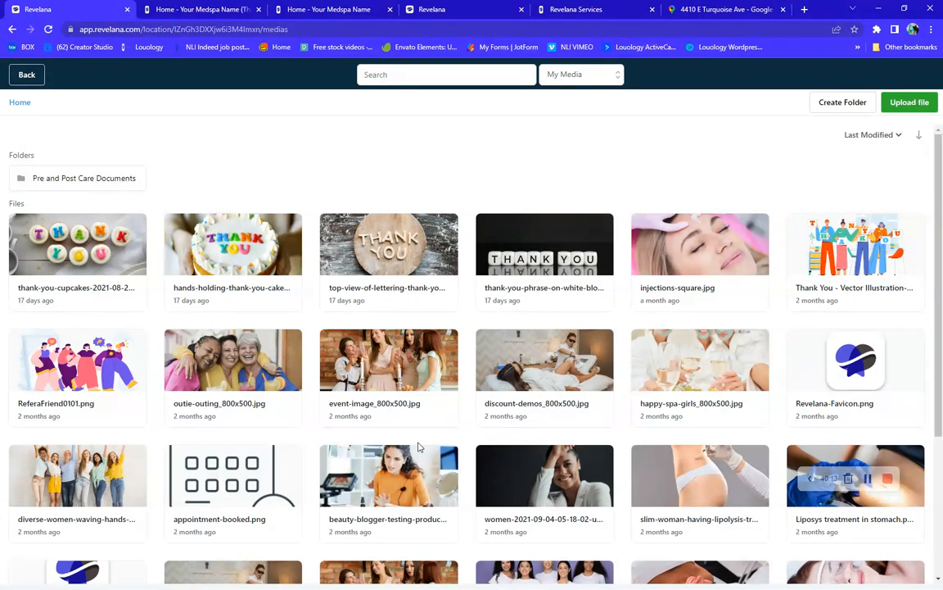
right_click(865, 371)
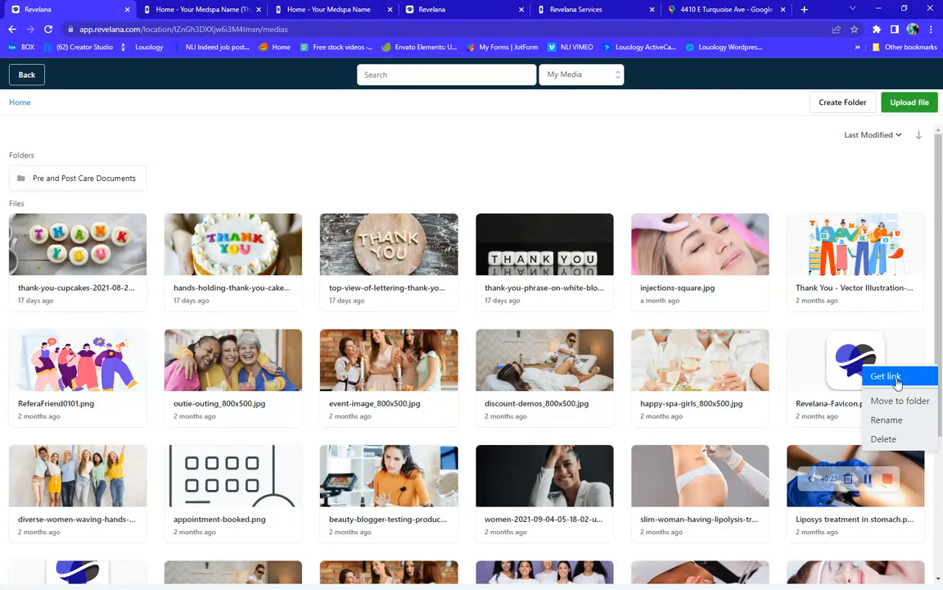
left_click(897, 381)
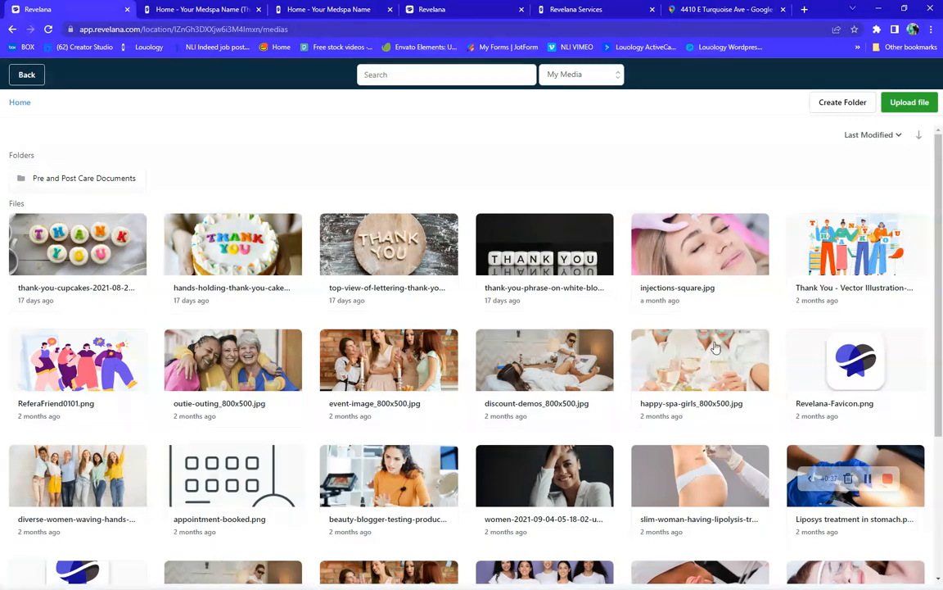
right_click(850, 370)
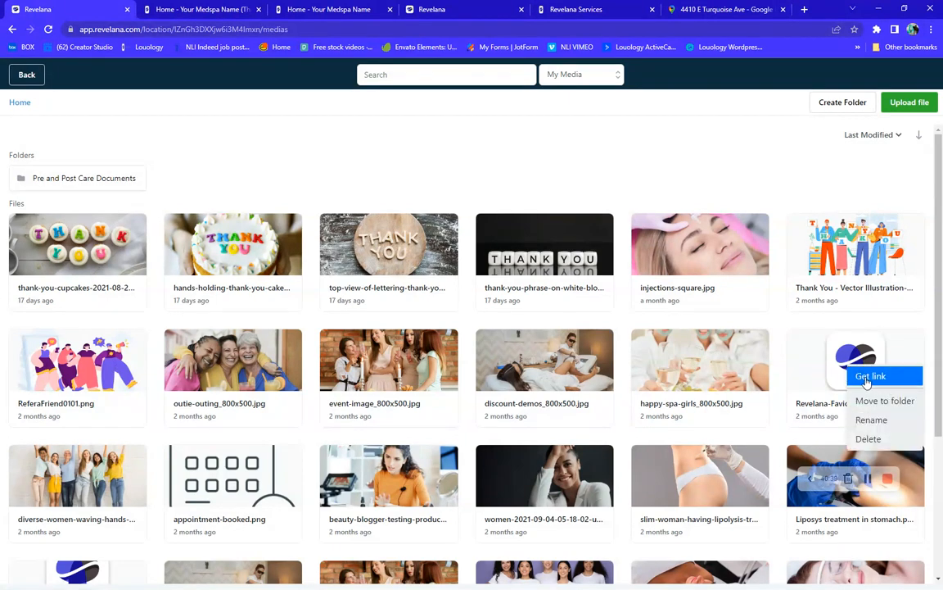